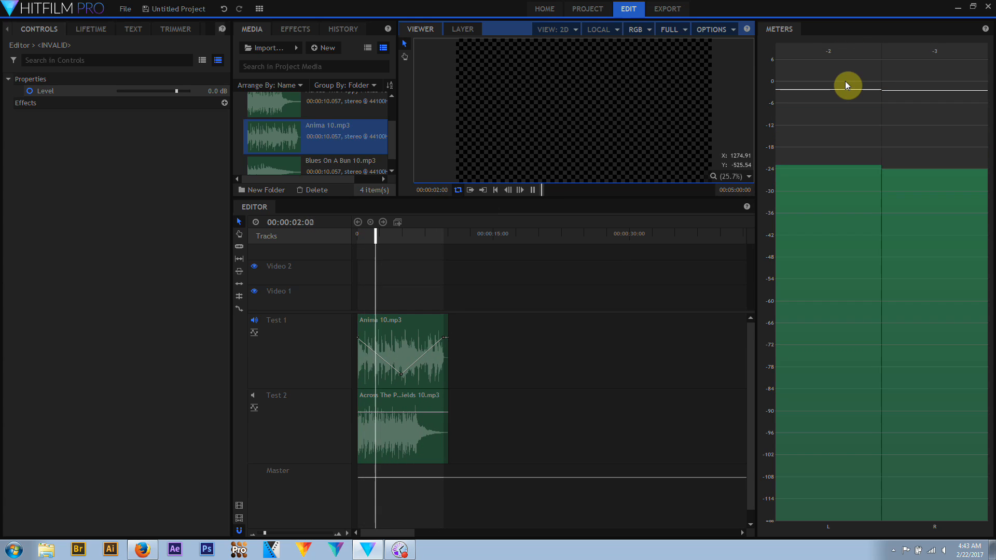
Toggle the Hold Peaks option on the audio meters and replay the timeline from the start
right_click(846, 75)
click(868, 96)
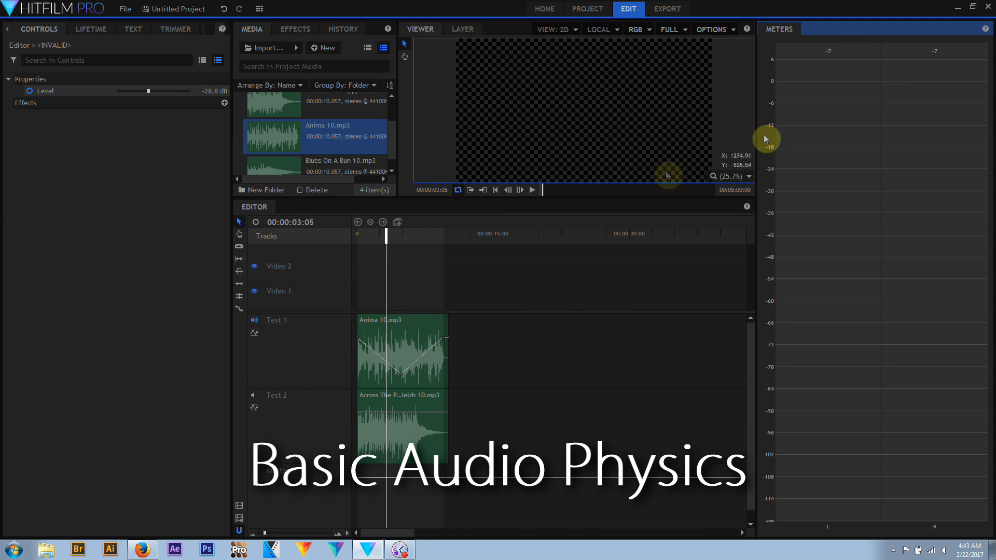
drag(383, 237, 358, 237)
click(532, 190)
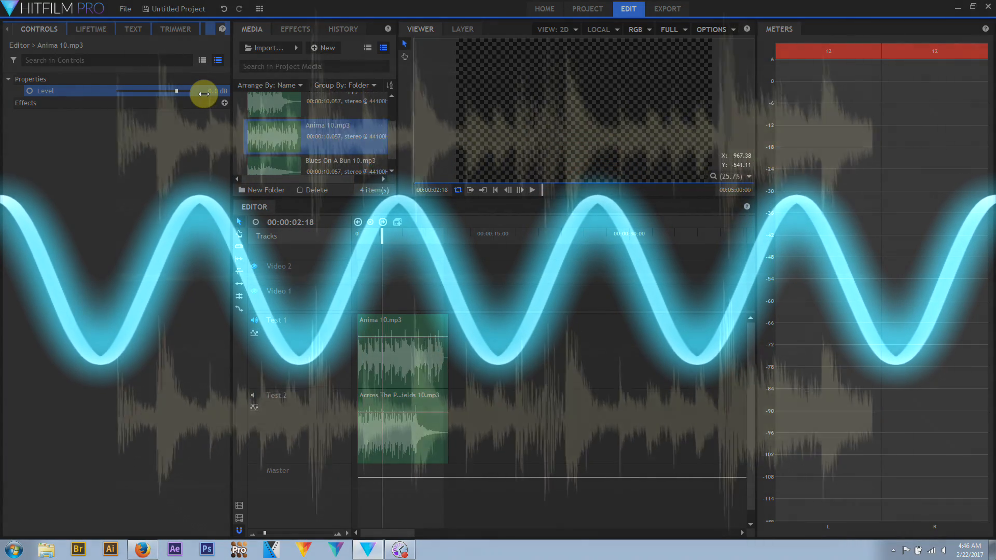
Hide the Meters panel and show the Audio Mixer panel in the workspace
click(260, 9)
click(264, 83)
click(259, 8)
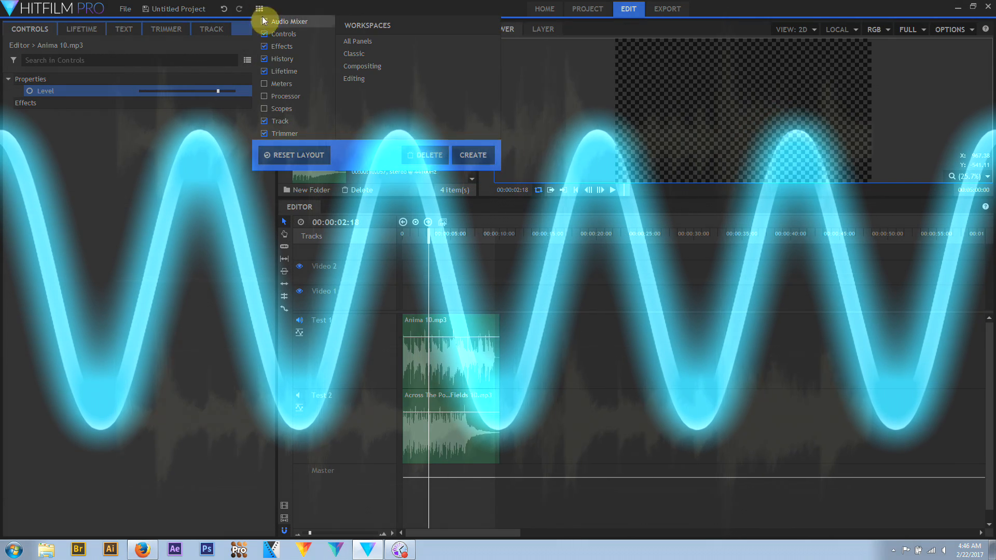
click(263, 21)
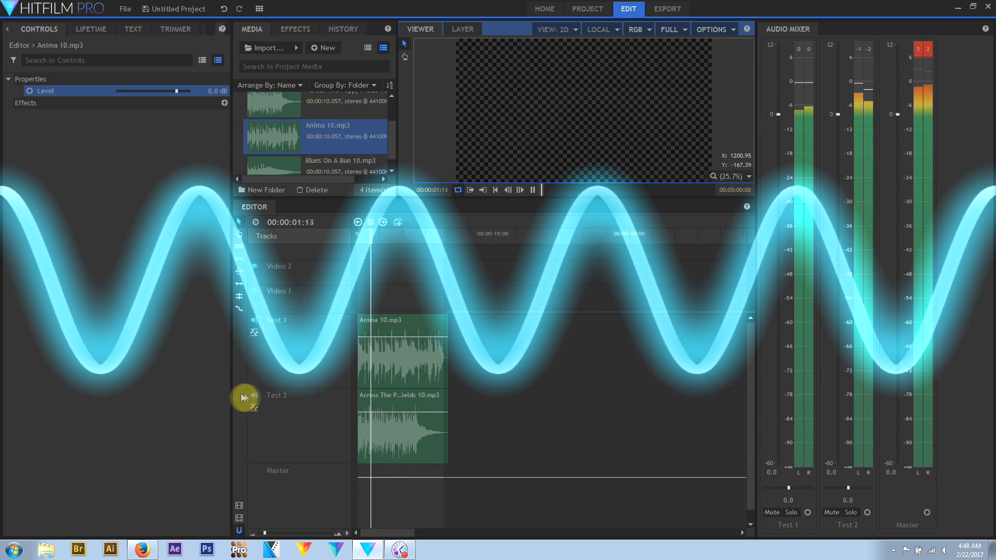
Mute the Test 2 track and play the timeline from the start to check Test 1's levels against the Master
click(251, 395)
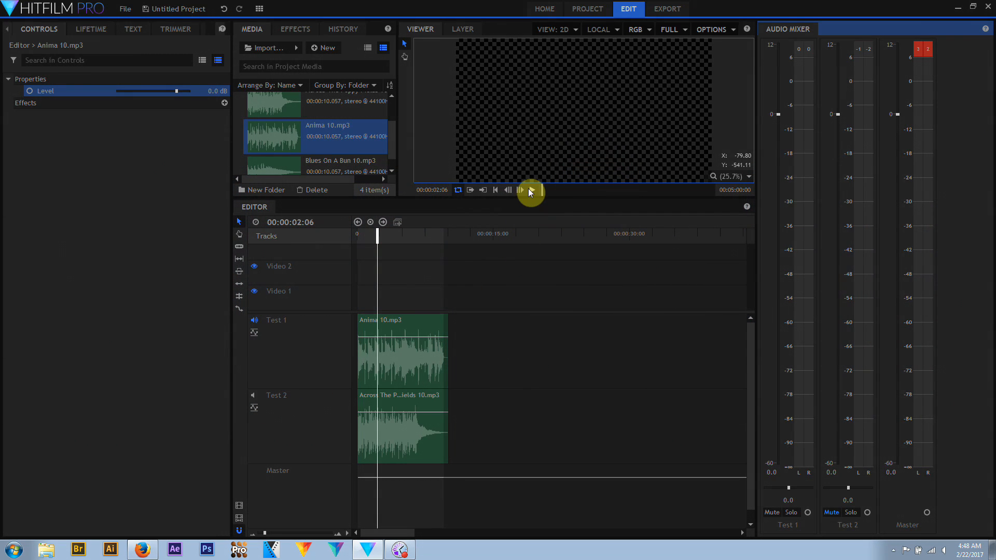
click(530, 191)
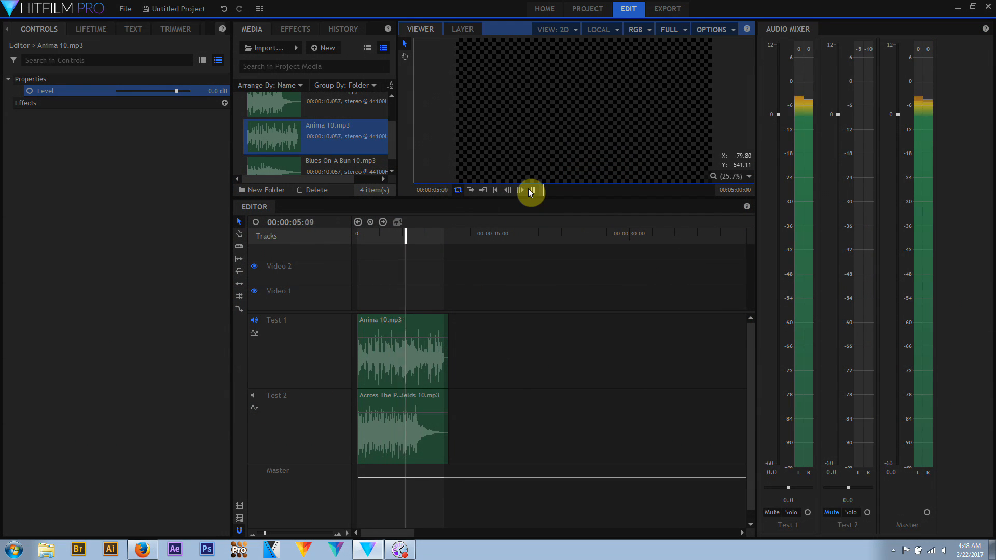
click(529, 191)
drag(406, 236, 335, 246)
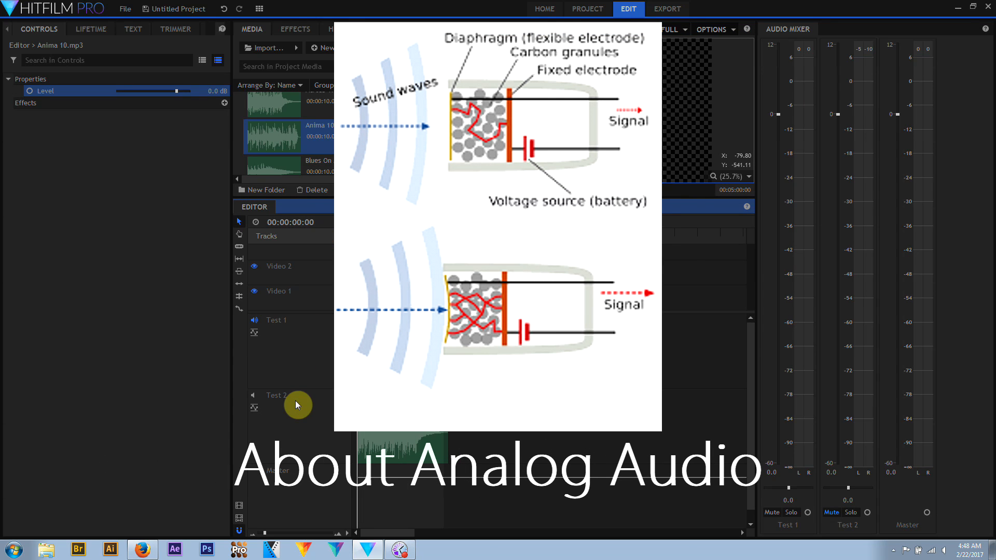
key(space)
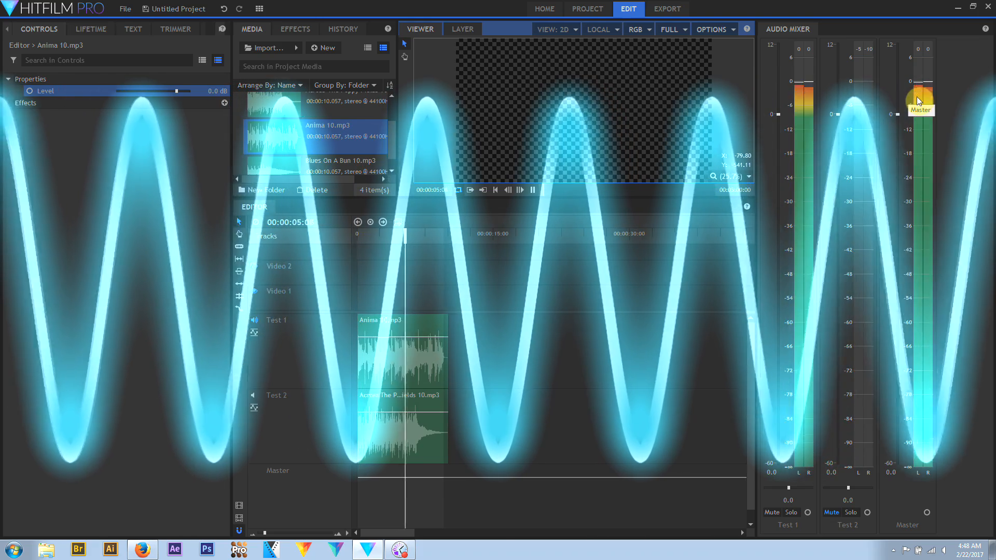
Unmute the Test 2 track and lower the Master fader in the audio mixer
click(254, 395)
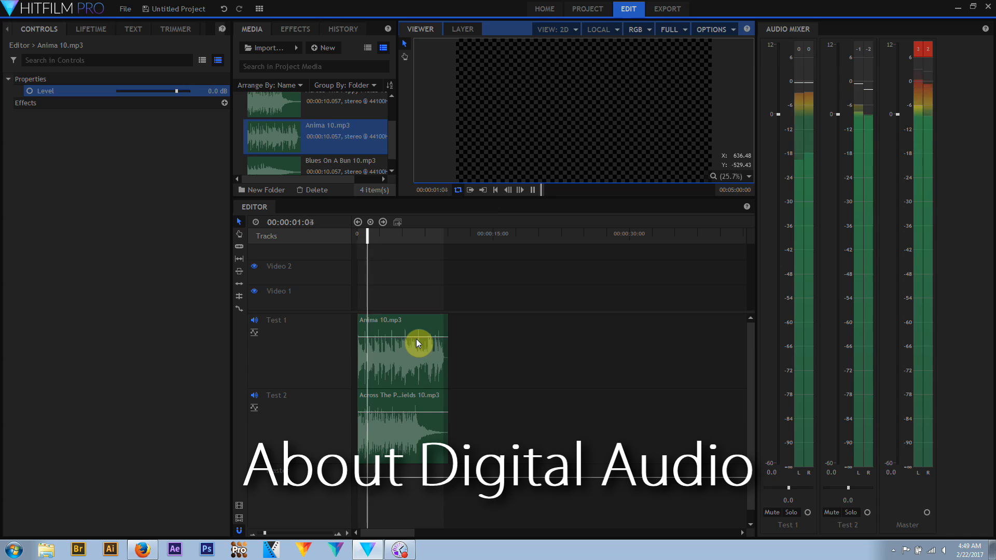
drag(896, 115, 899, 175)
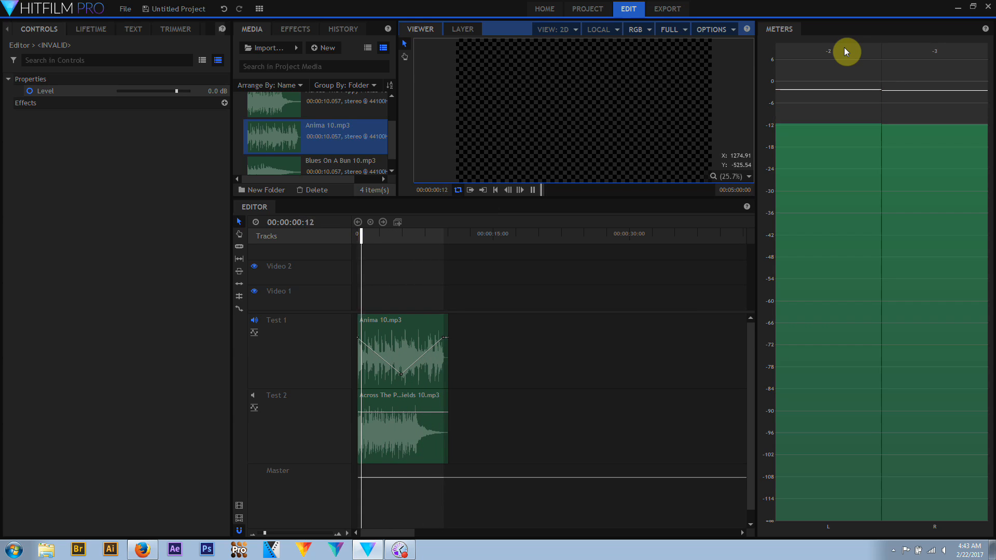
Reset the audio meters' peak readings and replay the timeline from the start
right_click(846, 77)
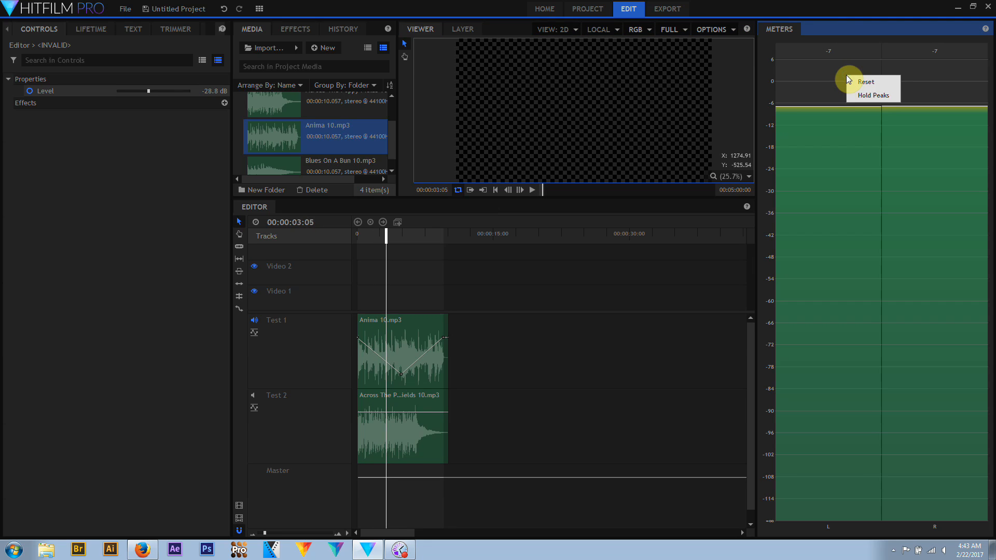
click(865, 81)
drag(372, 234, 335, 235)
click(534, 190)
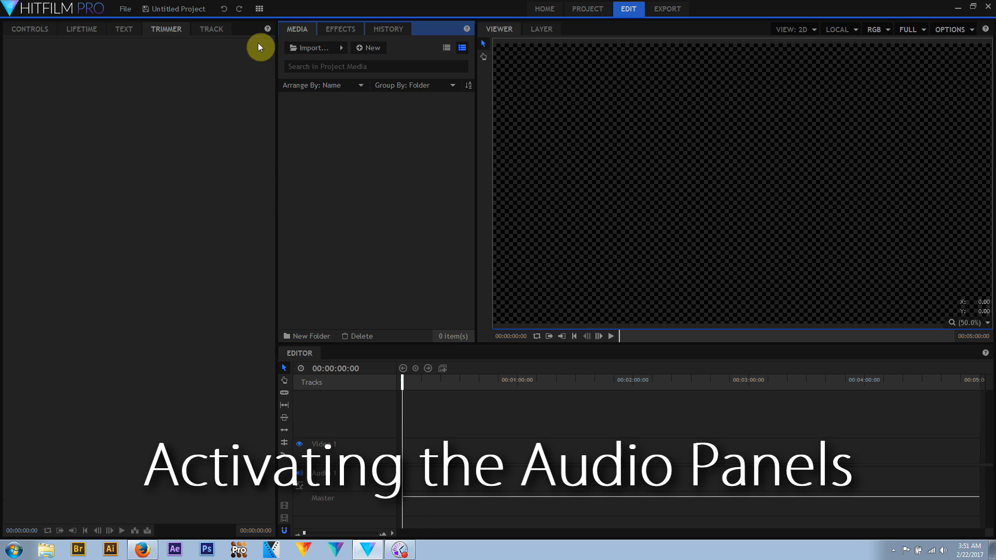
Add the Meters and Audio Mixer panels to the workspace
click(259, 8)
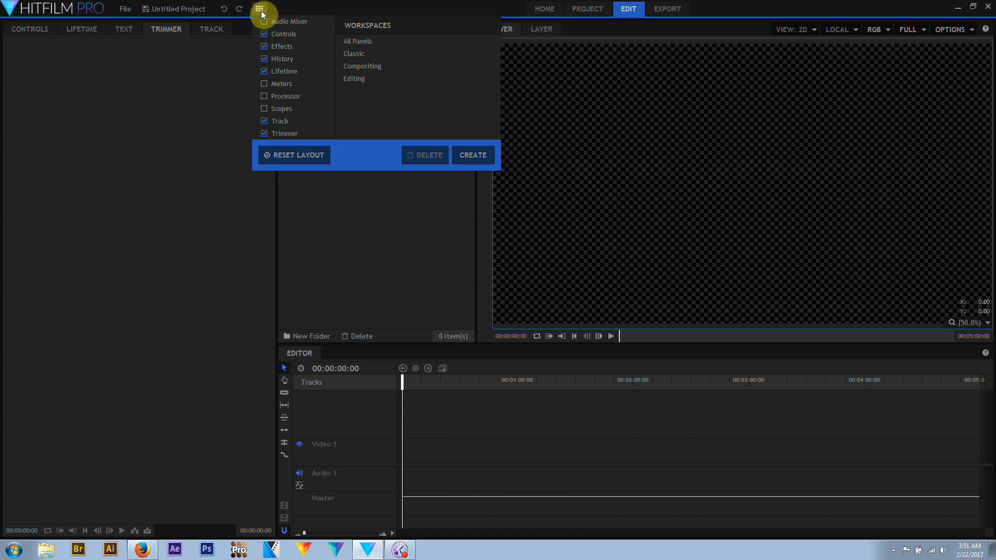
click(264, 84)
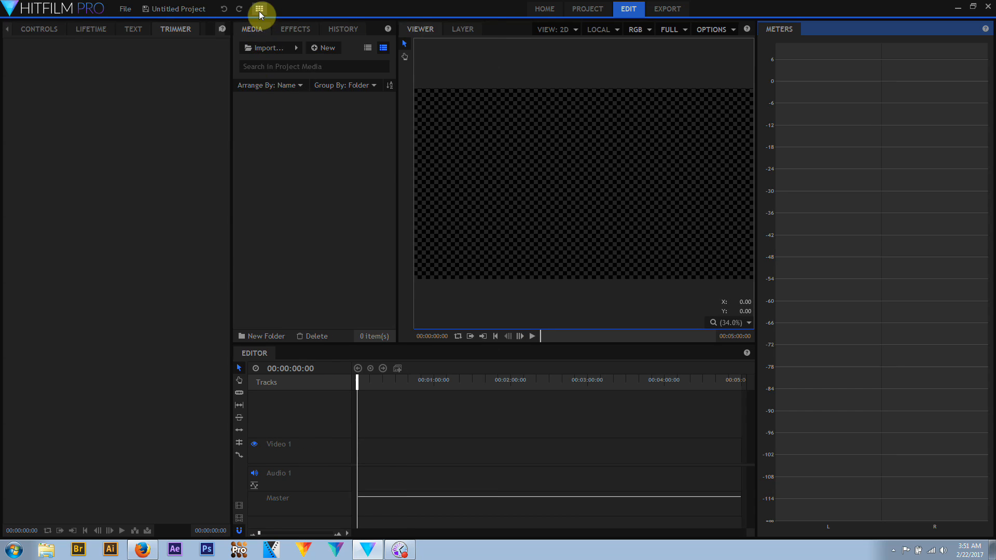
click(259, 10)
click(264, 21)
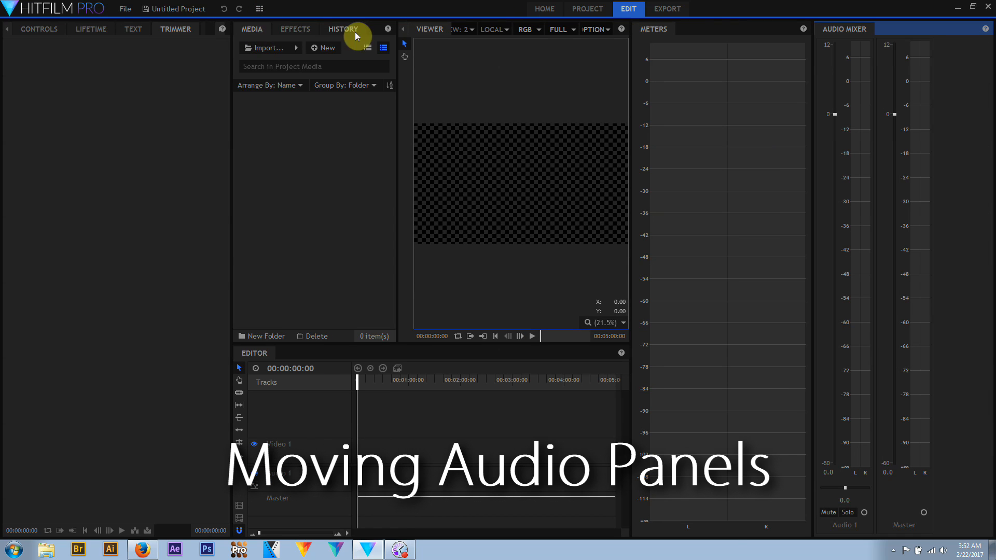
Dock the Audio Mixer in the same panel group as Meters, and hide the Audio Mixer from the workspace
drag(846, 31, 724, 33)
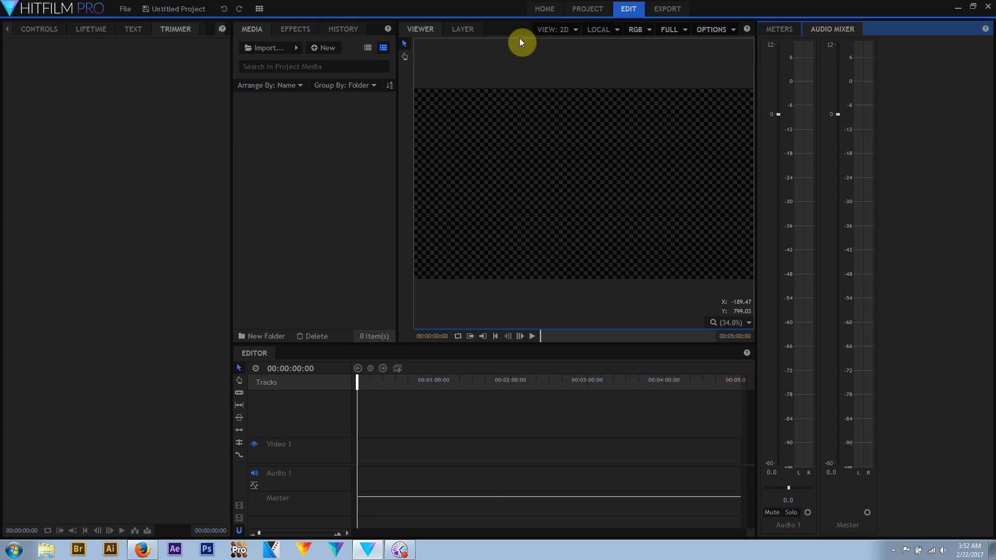
click(259, 10)
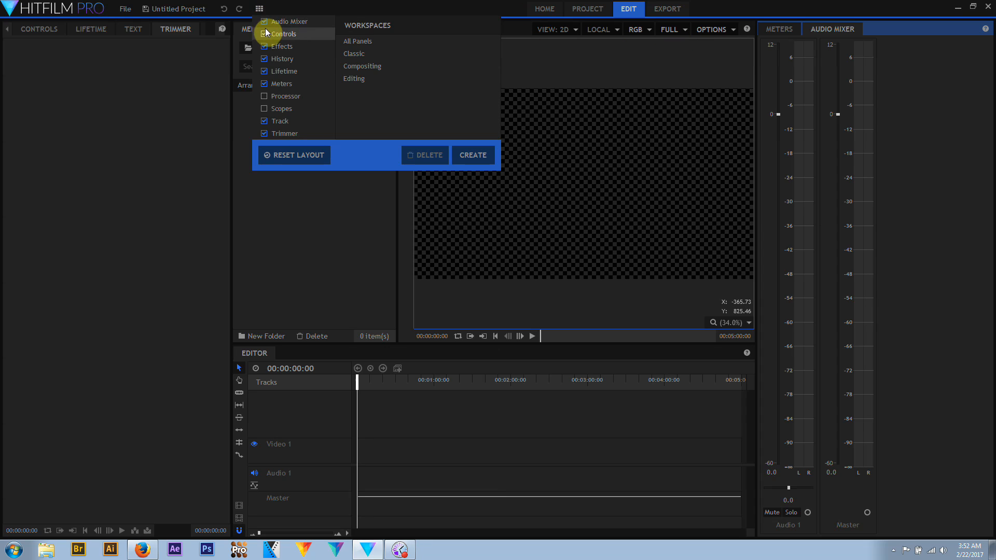
click(264, 21)
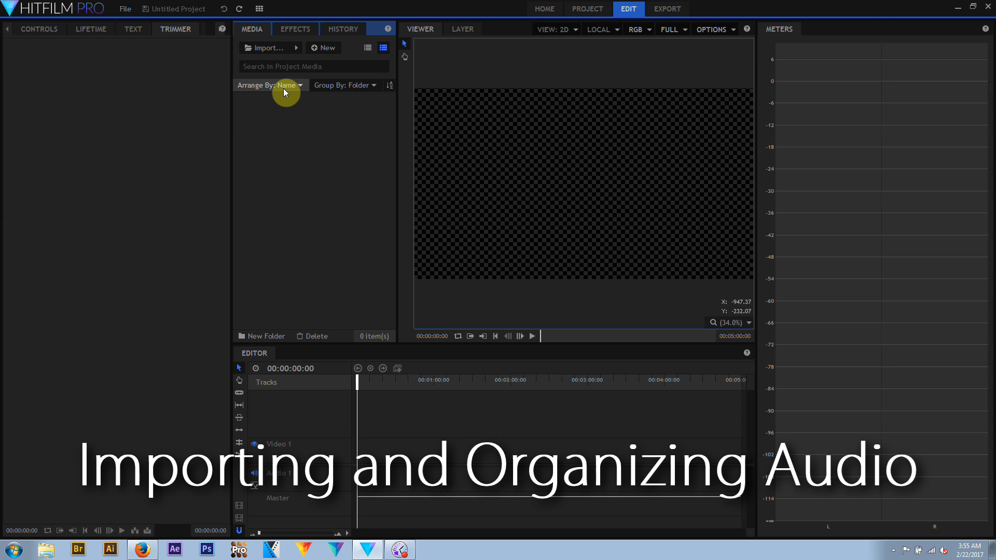
Import all four audio files from the Across The Poppy Fields folder under 100-productionmusic(1), Ambient - Cinematic
click(280, 49)
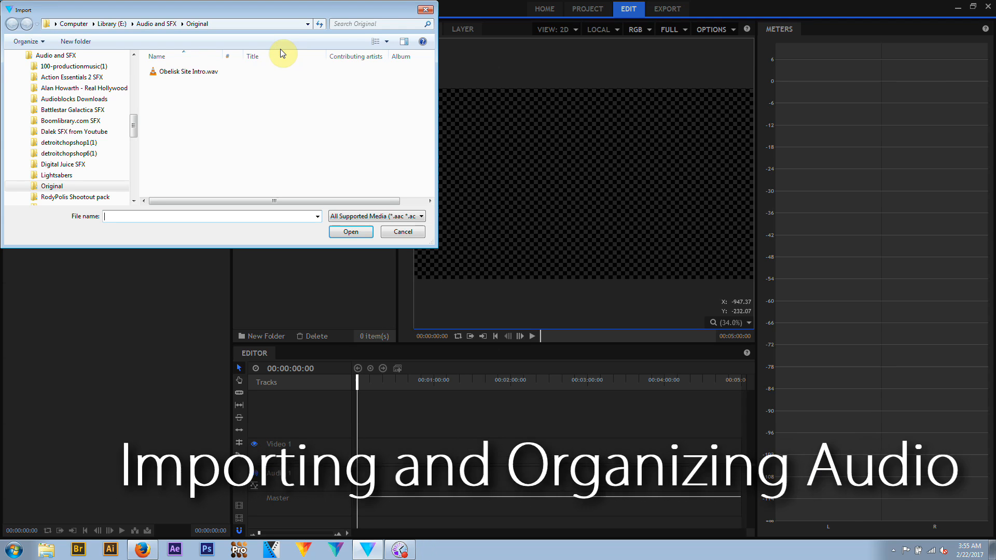
click(159, 24)
double_click(174, 69)
double_click(174, 70)
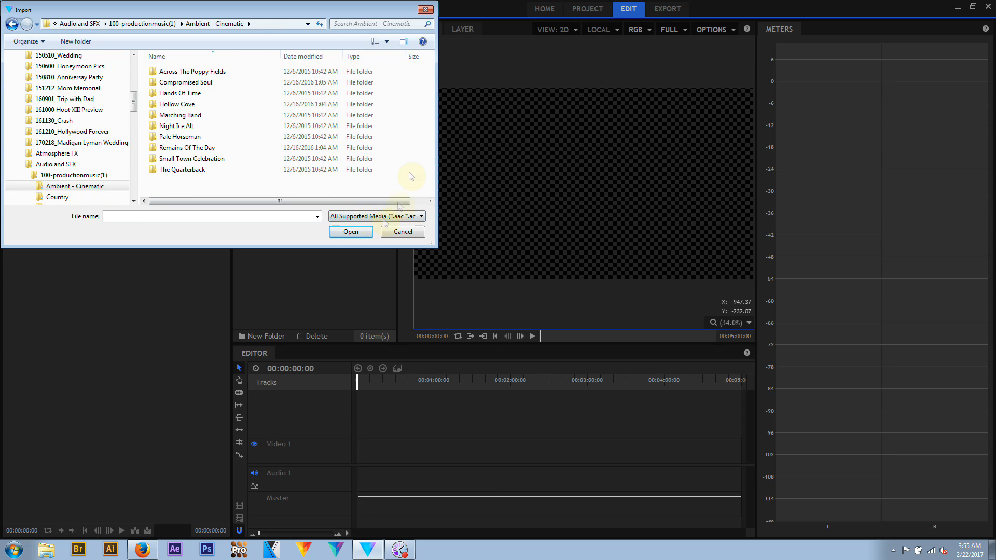
click(391, 217)
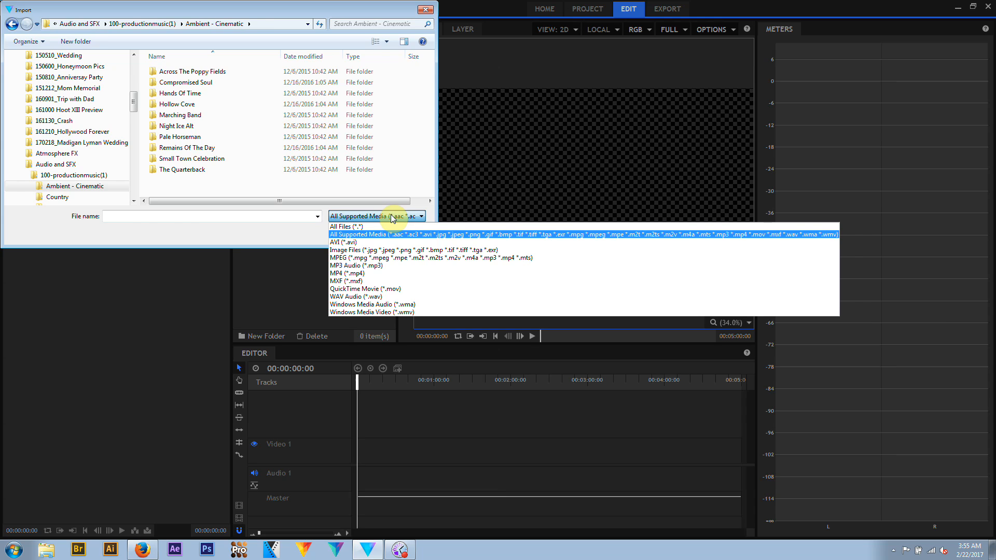
click(201, 70)
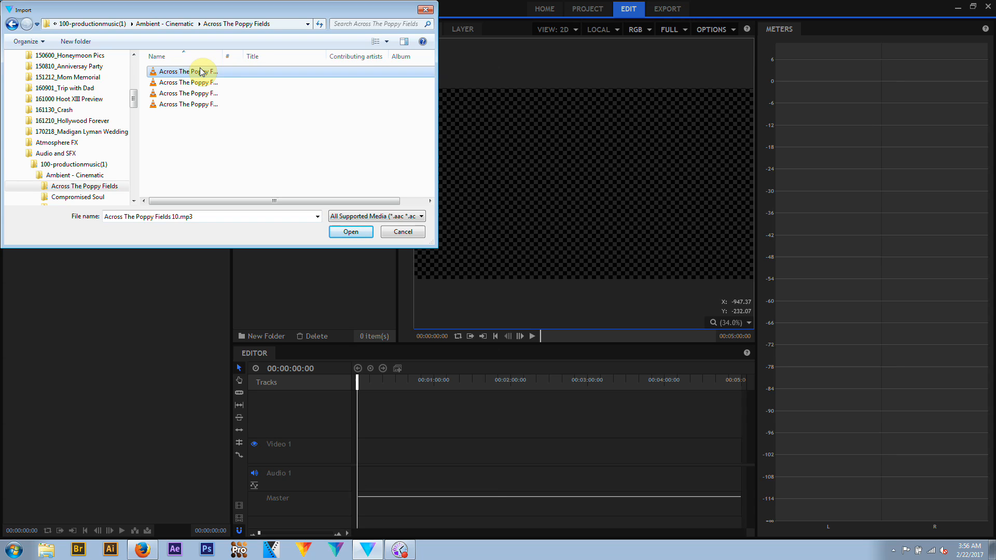
shift+click(202, 106)
click(336, 231)
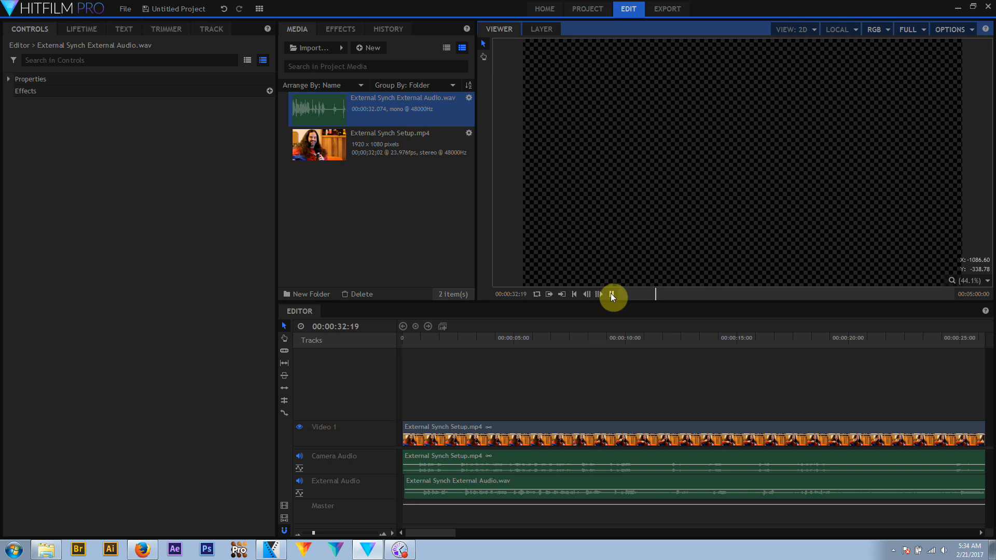
Stop playback and merge External Synch Setup.mp4 with External Synch External Audio.wav into a single audio/video media item
click(611, 294)
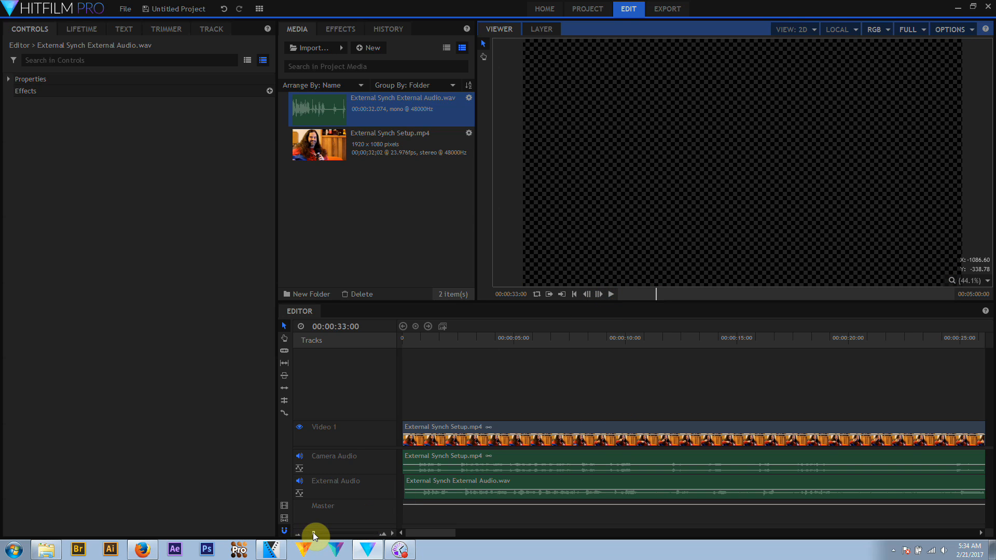
drag(311, 532, 284, 533)
click(404, 154)
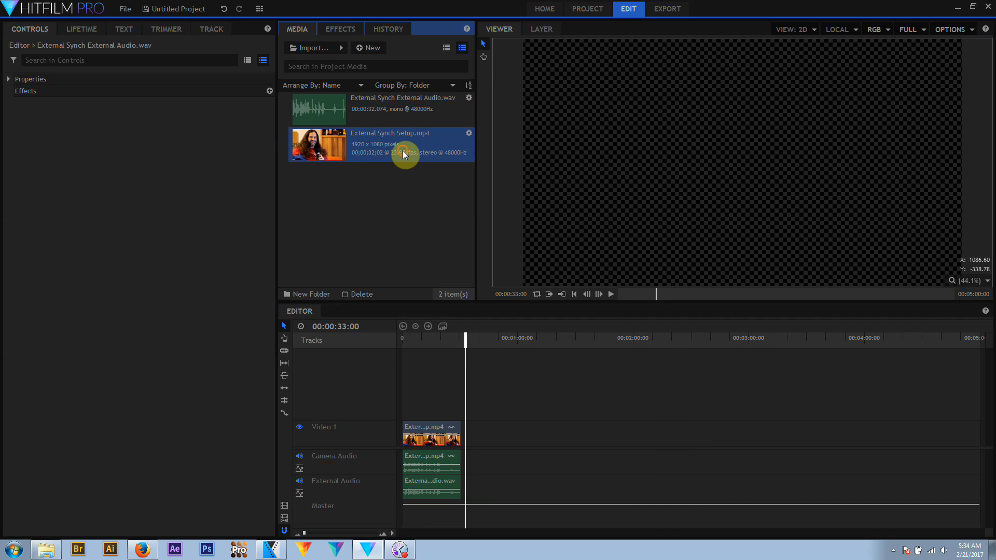
ctrl+click(449, 121)
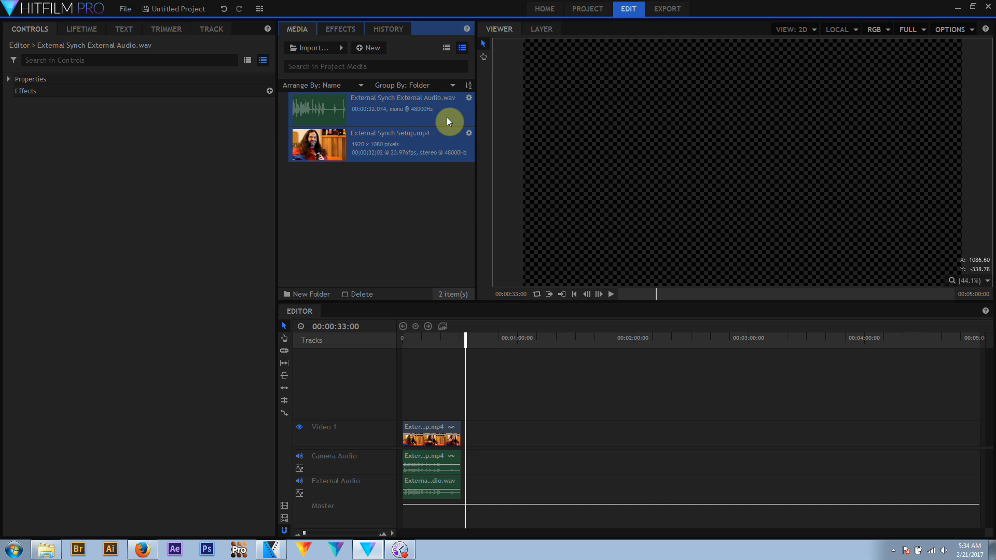
right_click(449, 121)
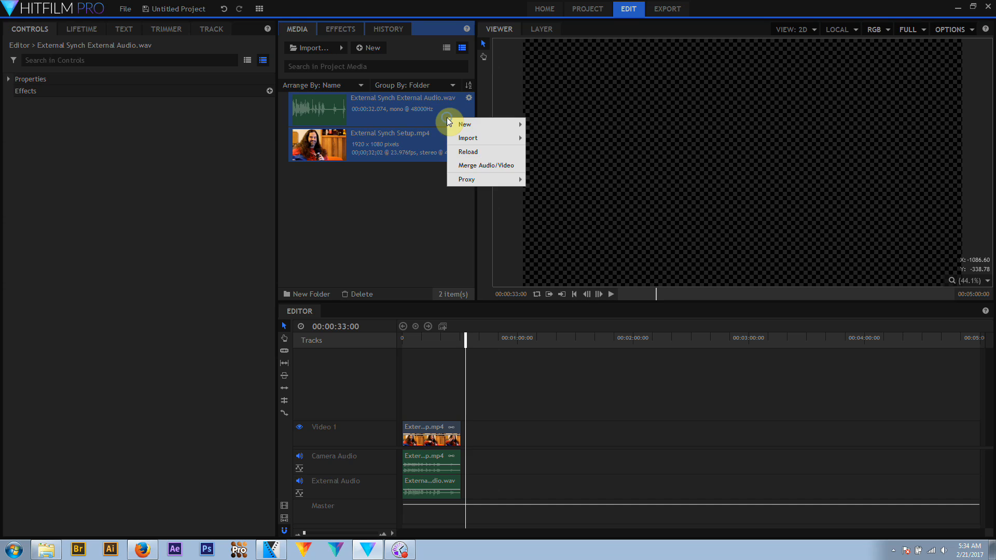
click(482, 167)
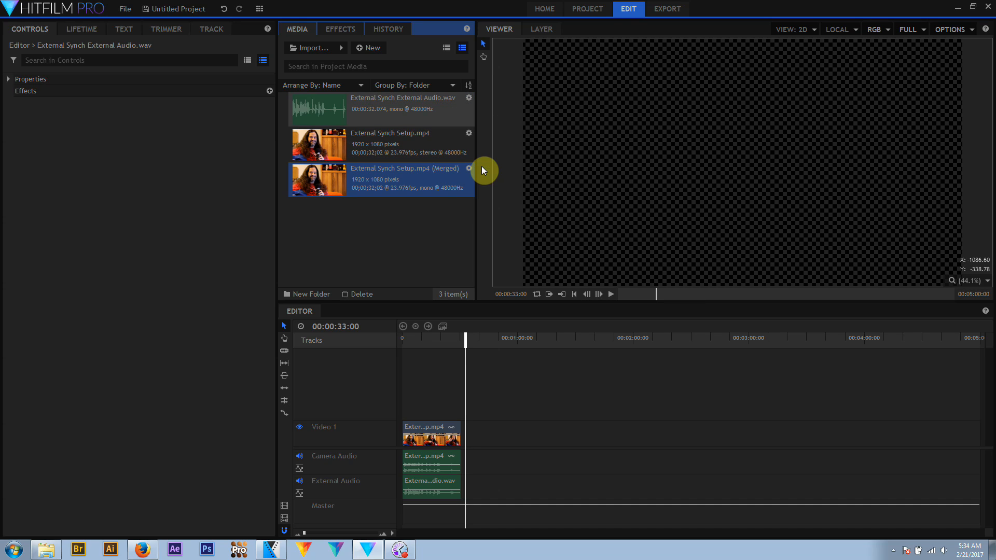
Place the merged External Synch Setup.mp4 clip on the timeline at the 00:00:33:00 playhead and play it
drag(401, 199, 480, 437)
drag(402, 193, 471, 464)
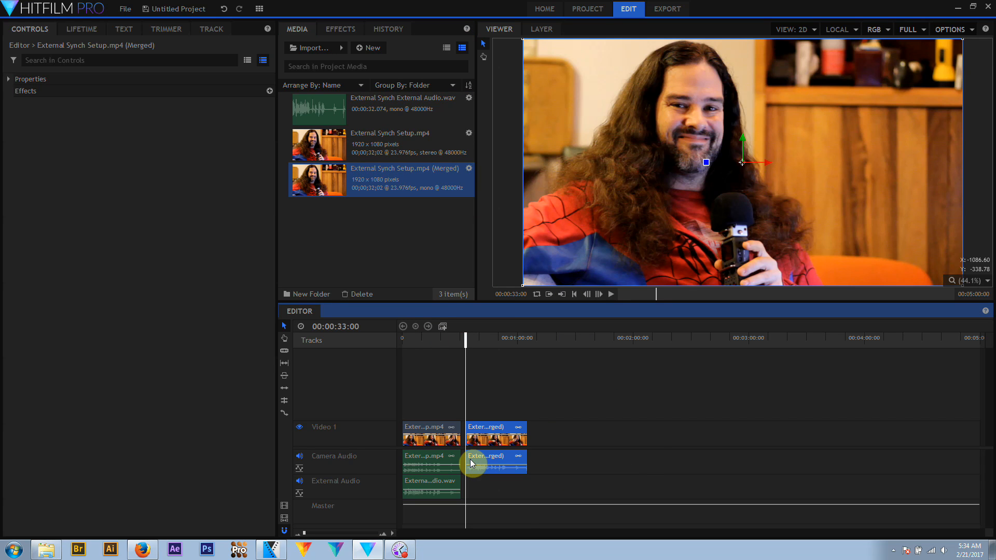
click(611, 294)
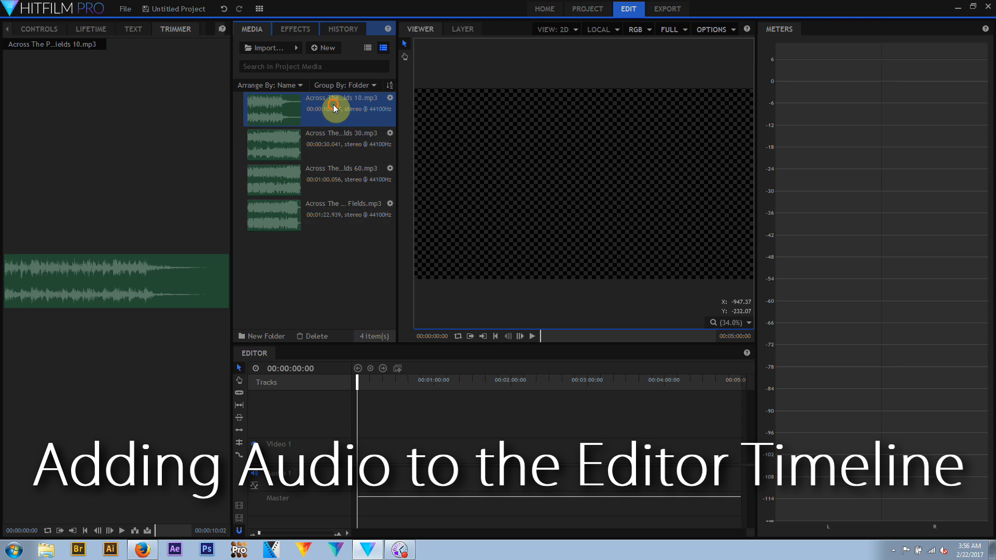
drag(333, 104, 356, 472)
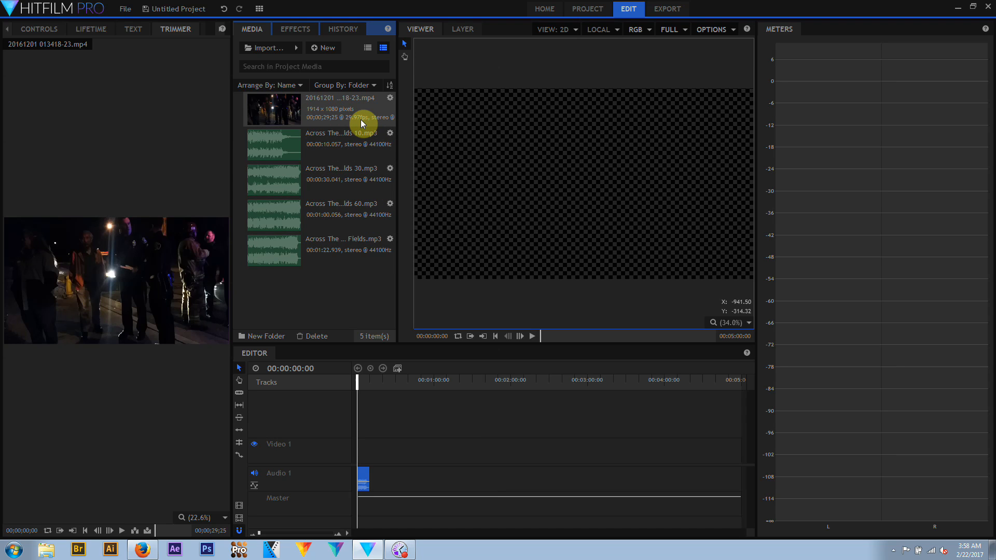
drag(362, 123, 377, 460)
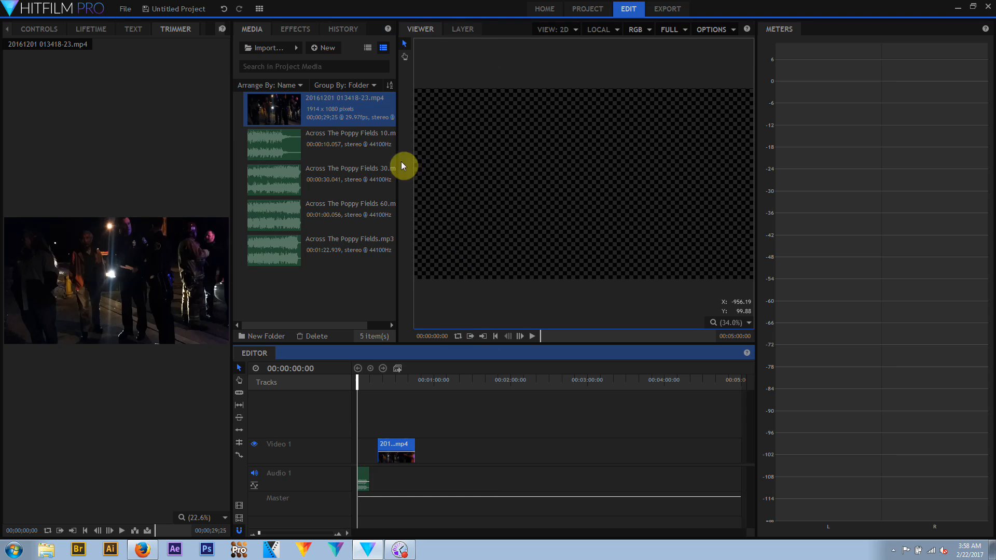
drag(372, 115, 420, 482)
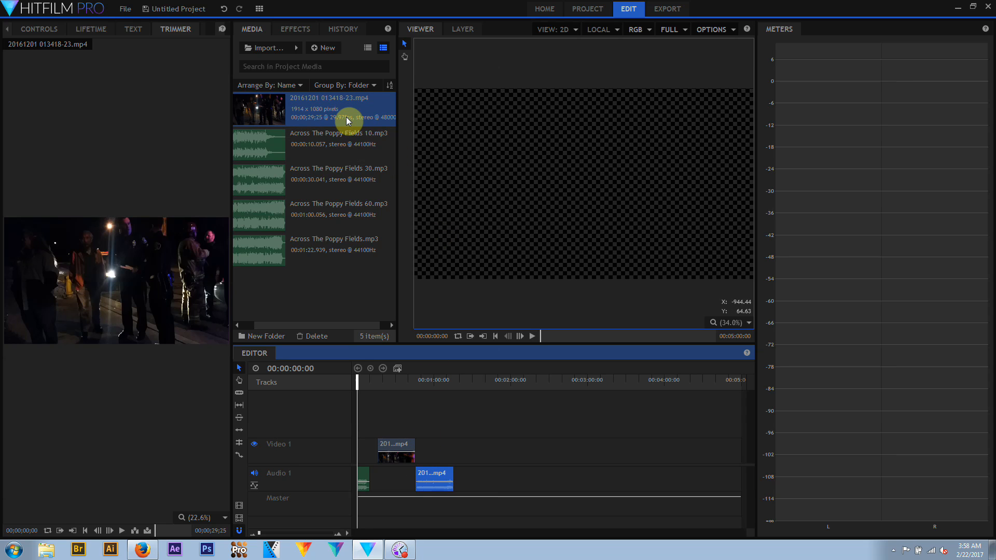
drag(346, 117, 479, 455)
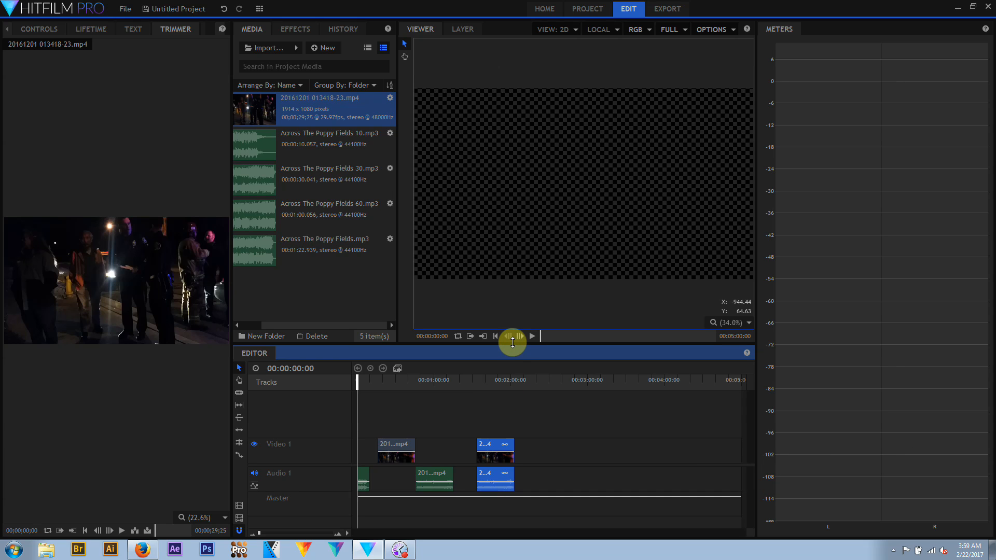
Enlarge the Editor timeline's height by shrinking the viewer and media area above it
drag(512, 342, 526, 196)
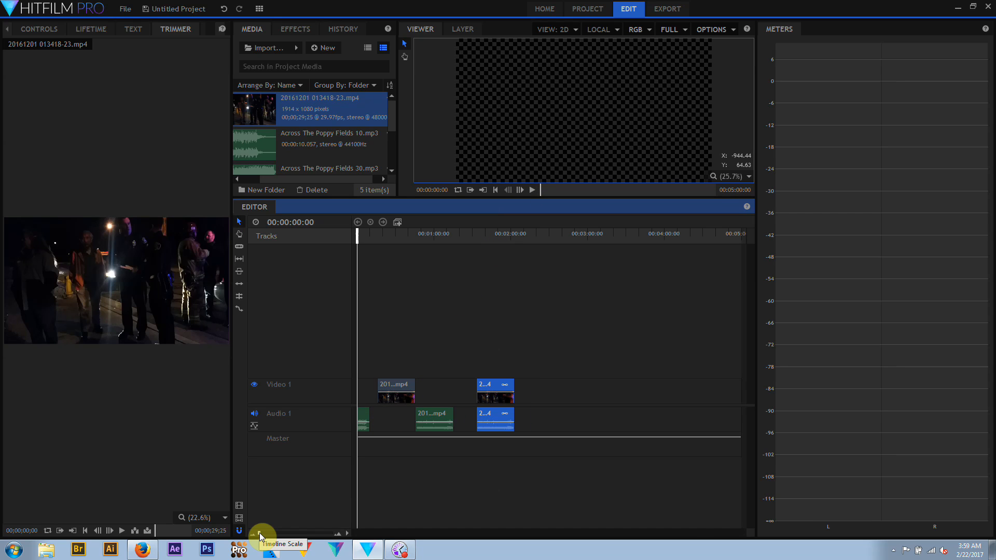
Increase the timeline's audio track size to Large, and further to Extra Large, for a taller waveform view
mouse_move(260, 533)
mouse_down()
mouse_move(272, 534)
mouse_move(256, 533)
mouse_up()
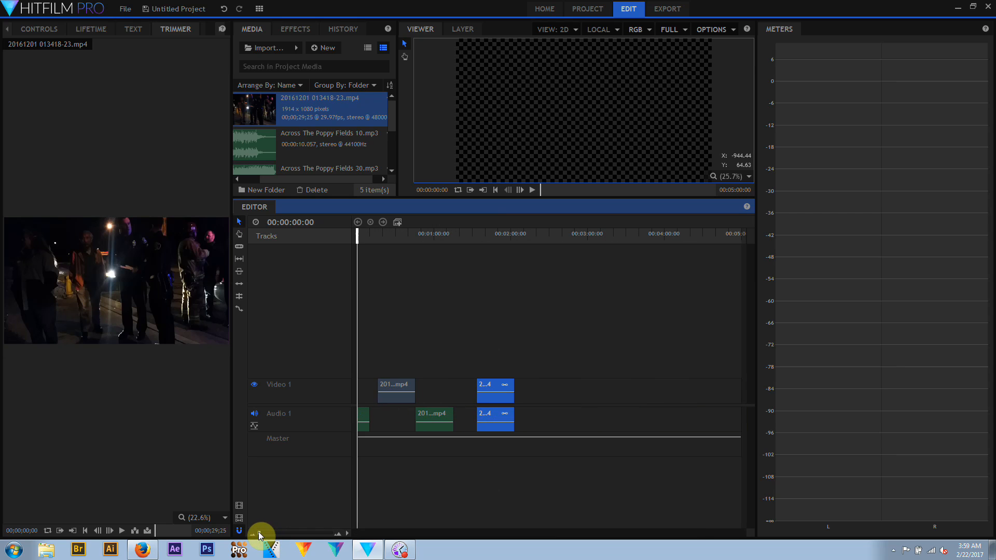
click(347, 532)
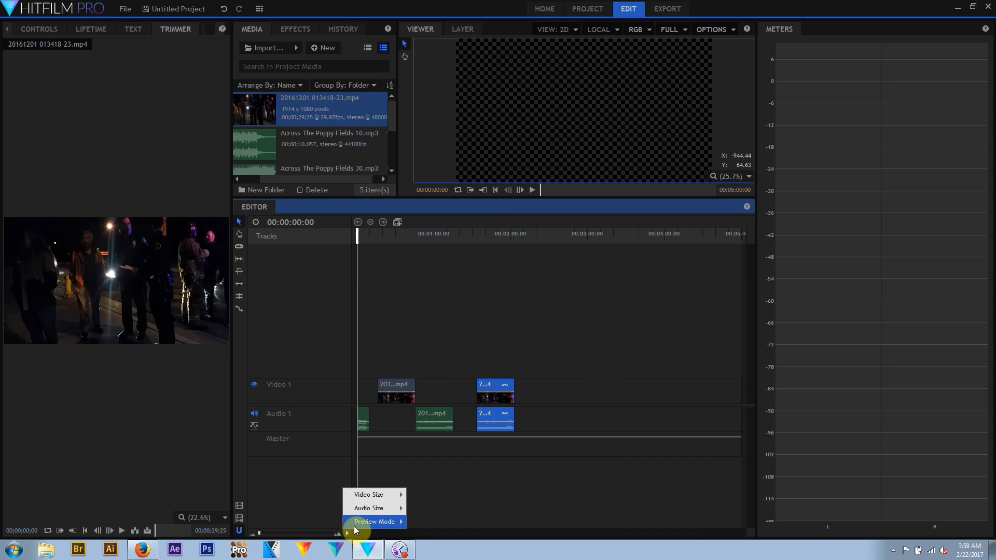
mouse_move(353, 526)
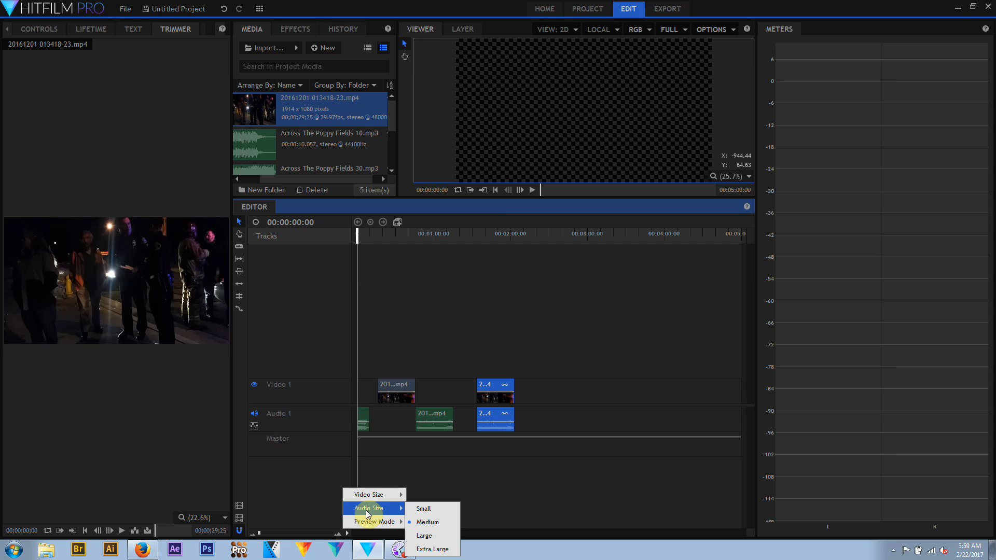
click(424, 535)
click(343, 533)
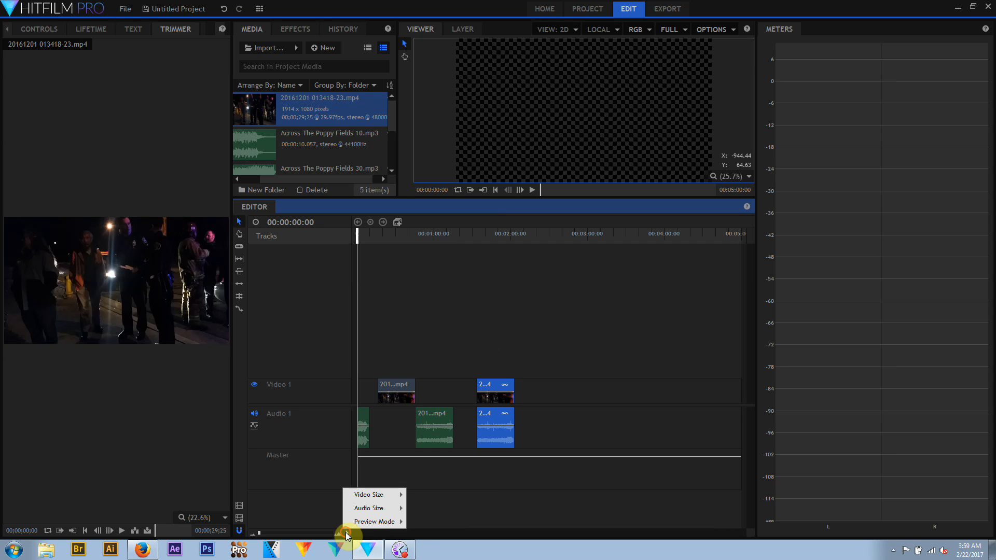
mouse_move(373, 508)
click(420, 546)
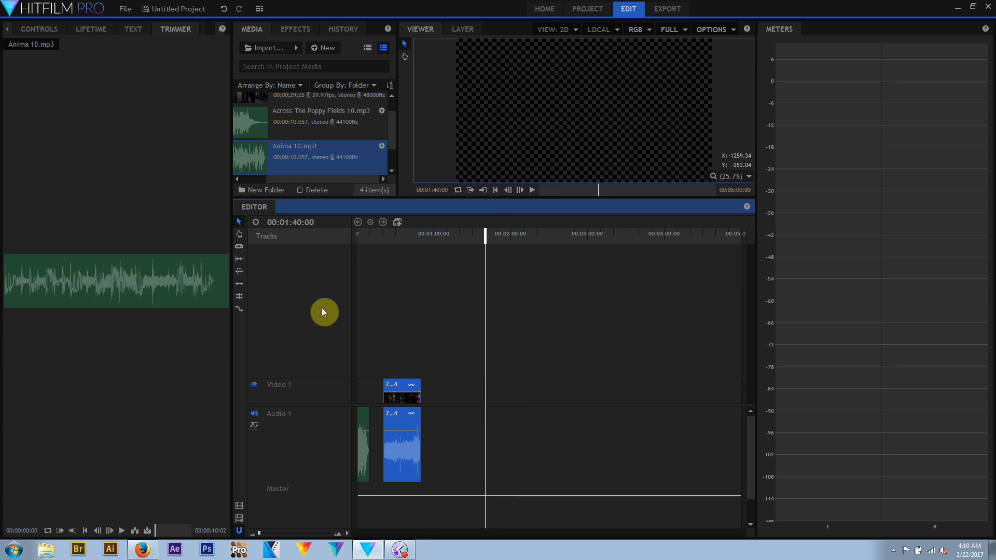
Insert a second audio track named Test 2 and rename the Audio 1 track as Test 1
right_click(302, 444)
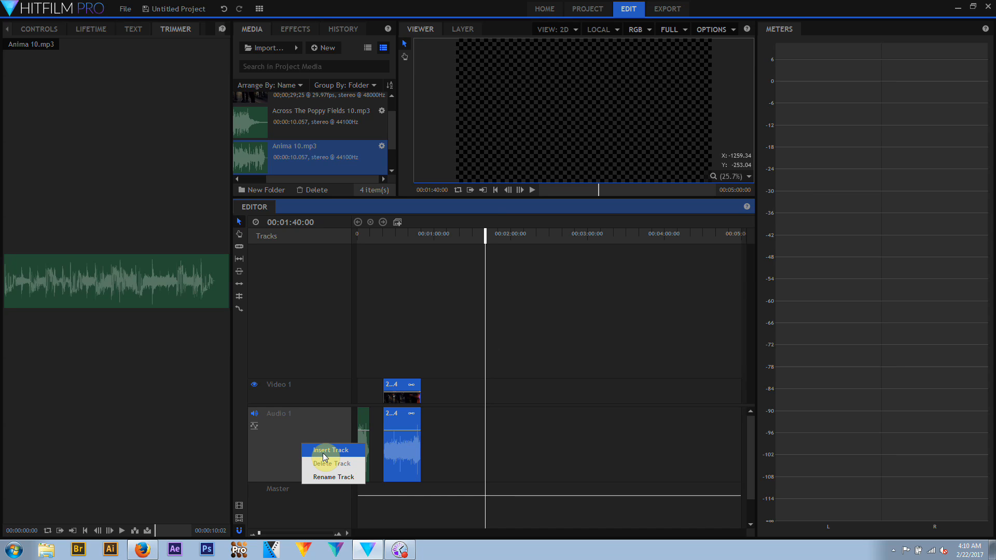
click(323, 450)
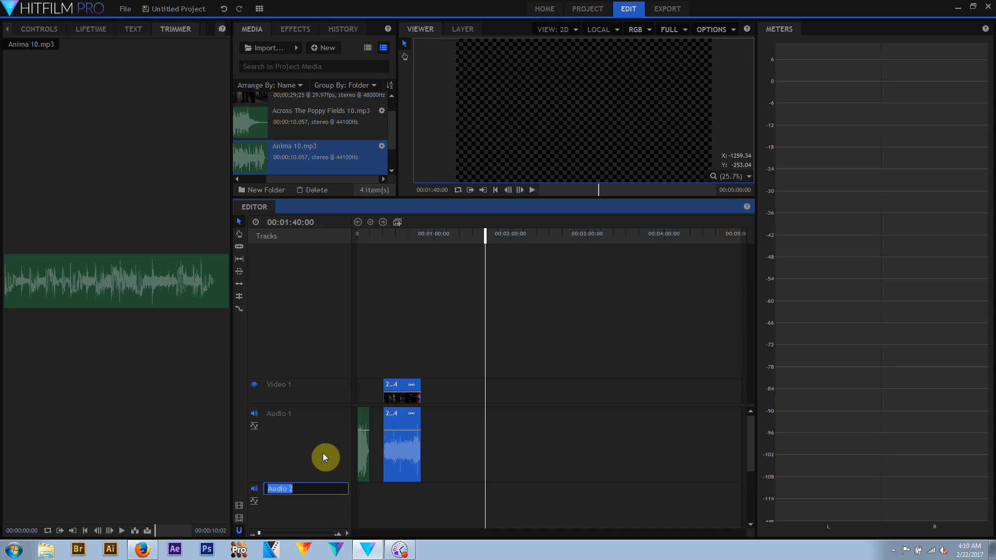
key(Return)
right_click(289, 417)
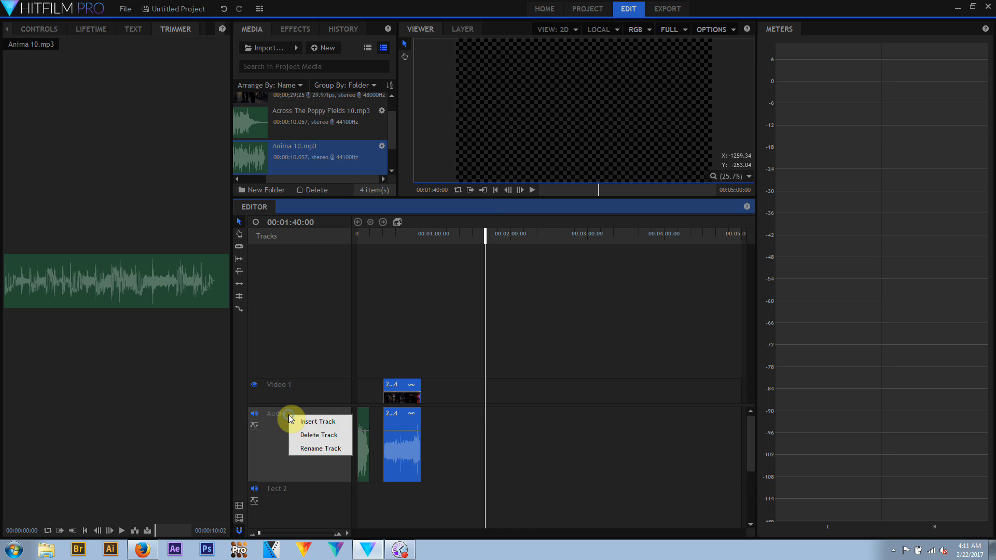
click(316, 451)
text(Test 1)
key(Return)
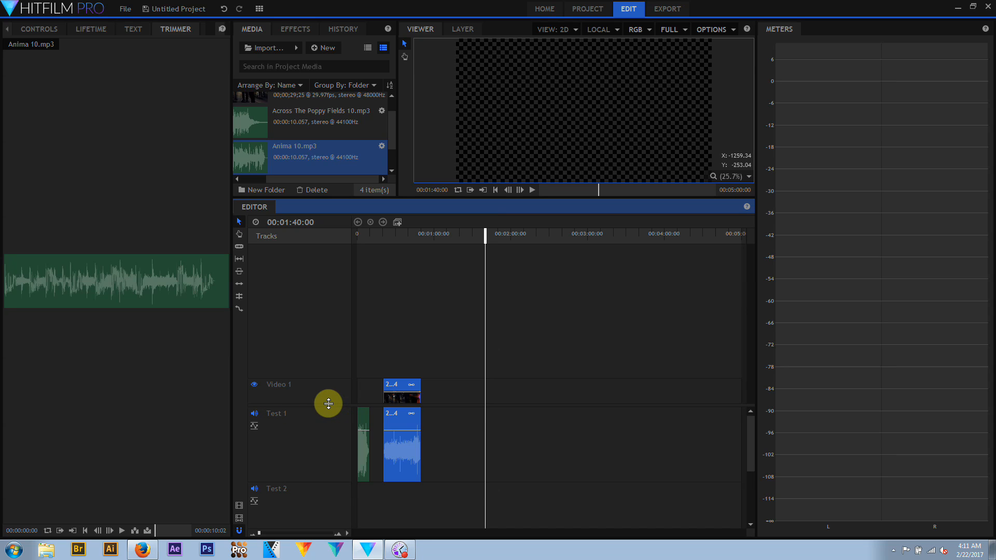
drag(328, 404, 318, 311)
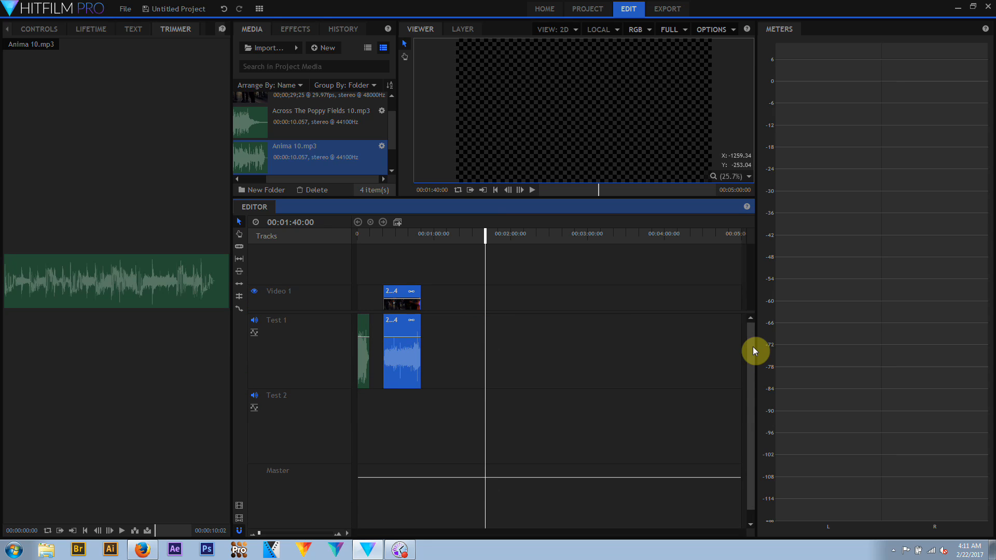
mouse_move(752, 347)
mouse_down()
mouse_move(753, 373)
mouse_move(756, 332)
mouse_up()
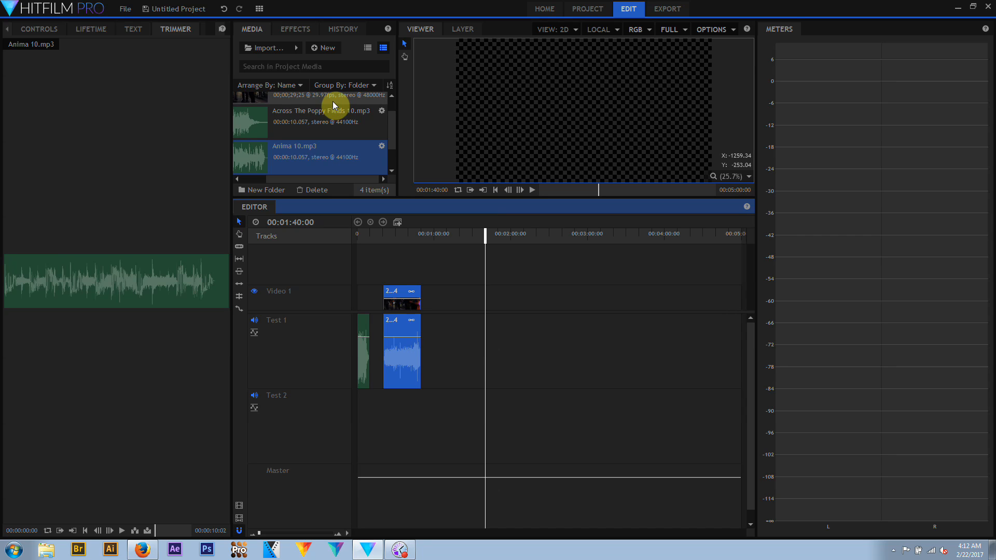
drag(332, 101, 446, 294)
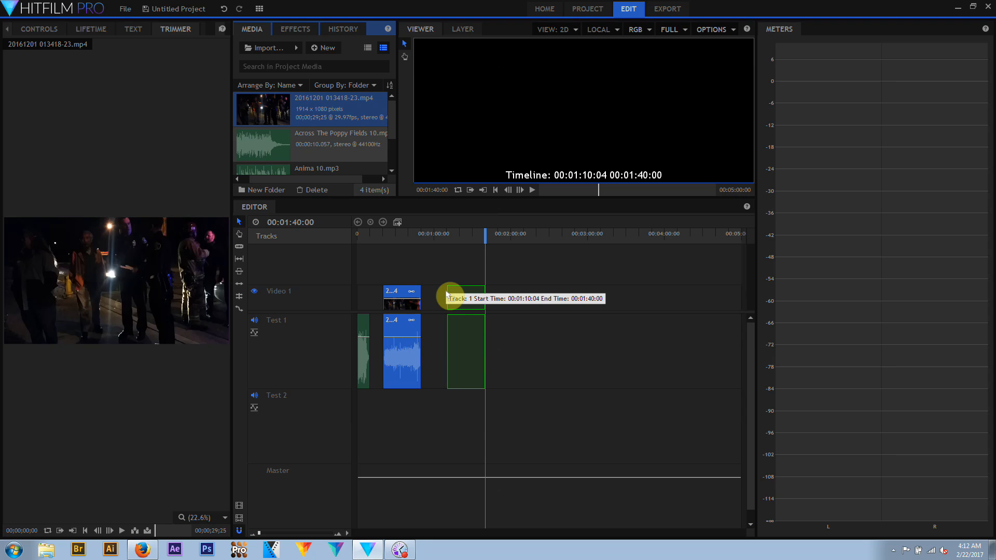
drag(446, 294, 447, 266)
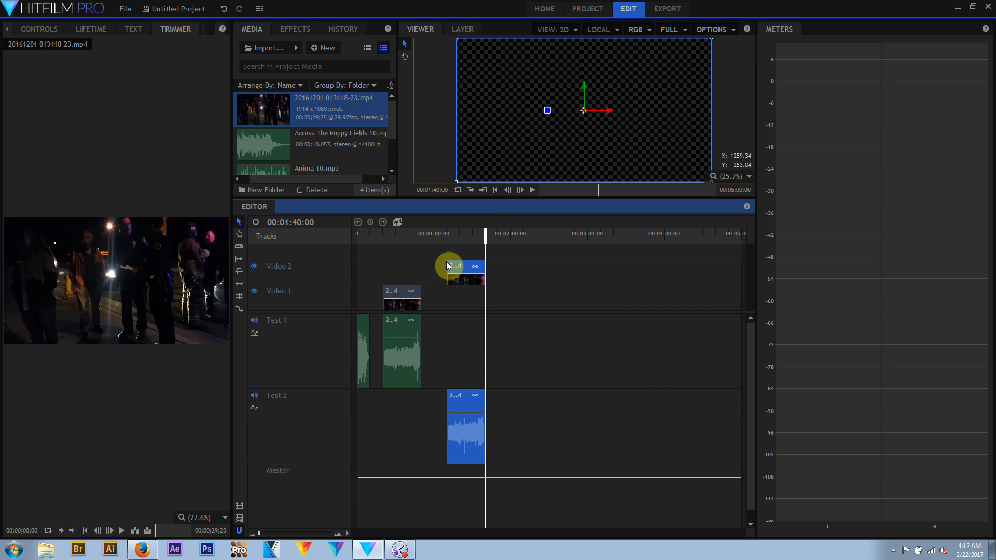
Reorder the audio tracks so that Test 2 sits above Test 1
drag(289, 426, 304, 350)
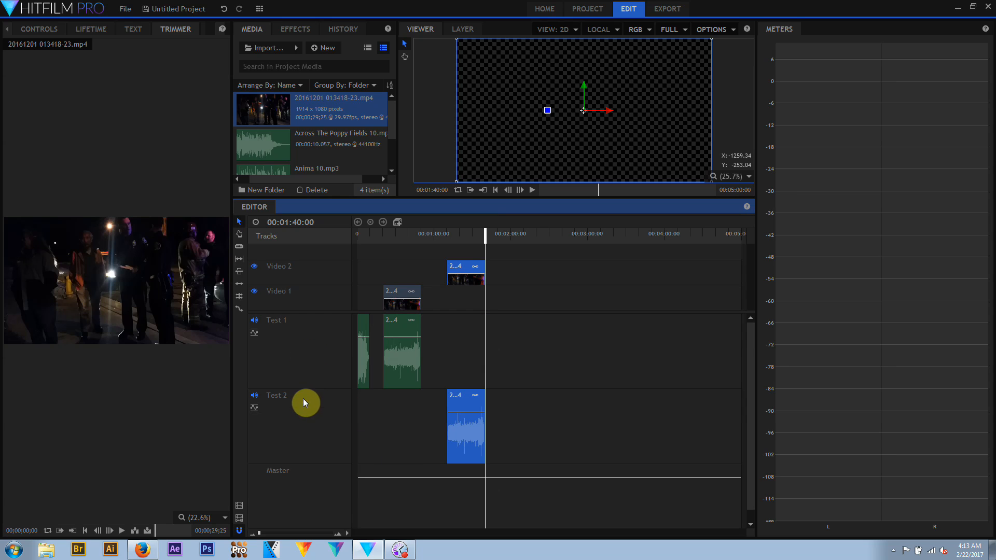
drag(300, 424, 317, 360)
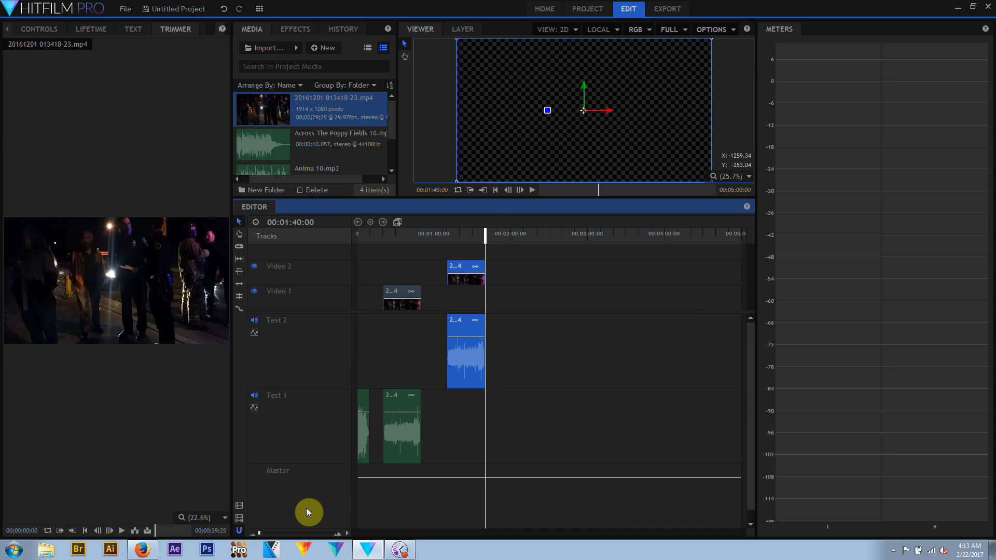
drag(332, 458, 318, 357)
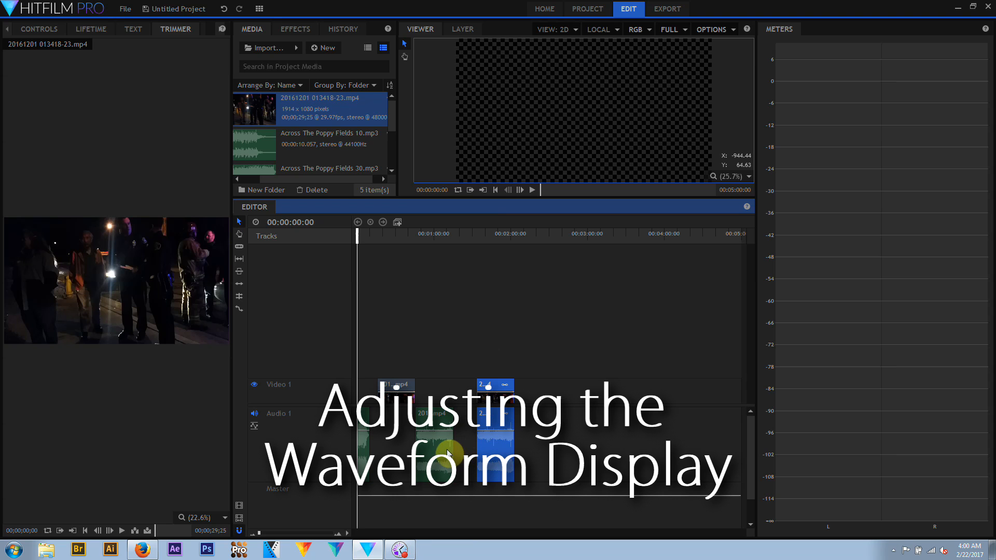
Apply the Channel Composite display to Audio Waveforms in the general options, followed by RMS Amplitude
click(124, 9)
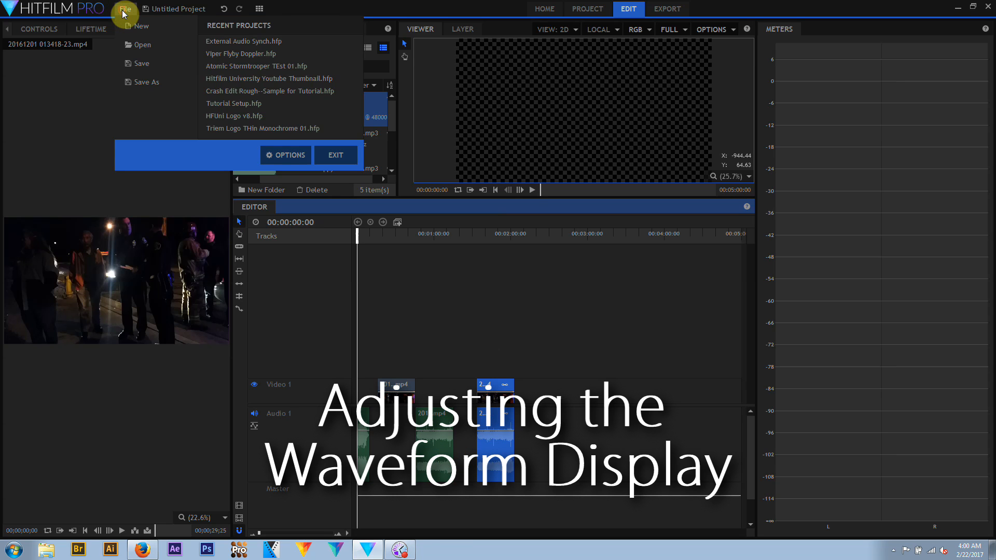
click(284, 155)
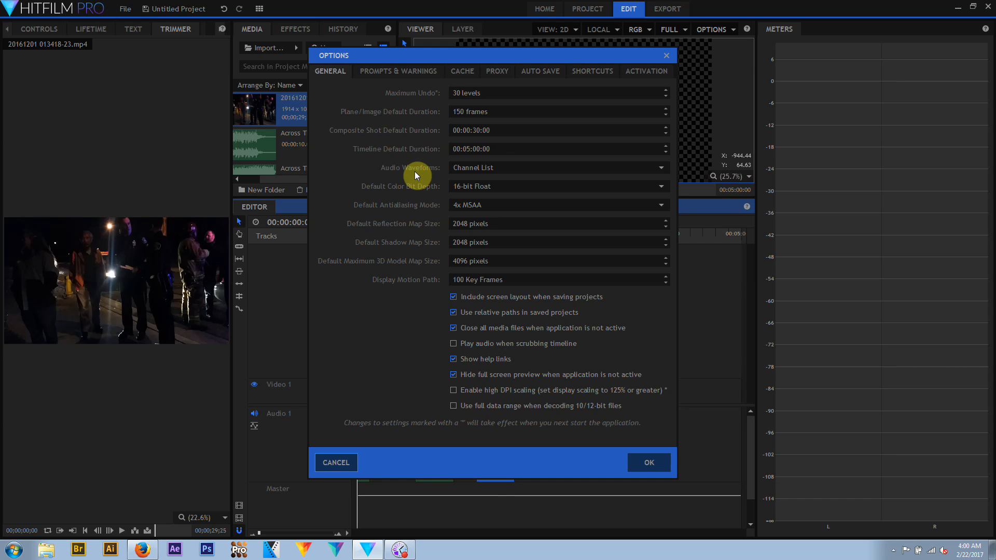
click(513, 167)
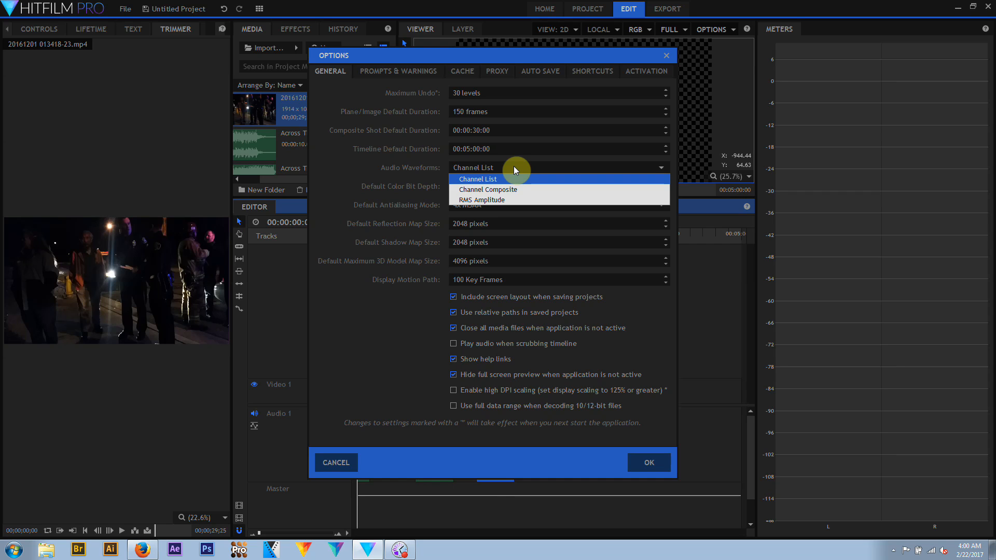
click(345, 459)
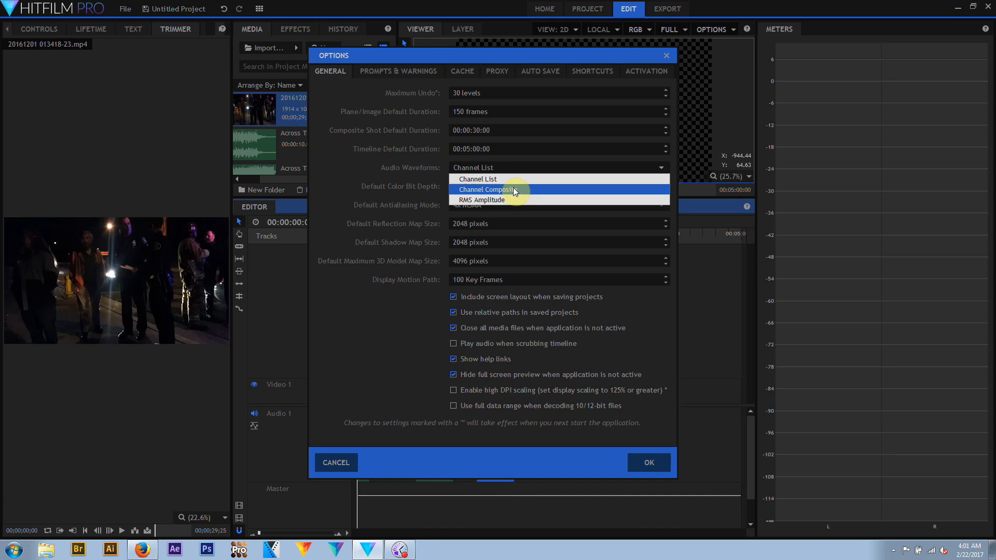
click(513, 188)
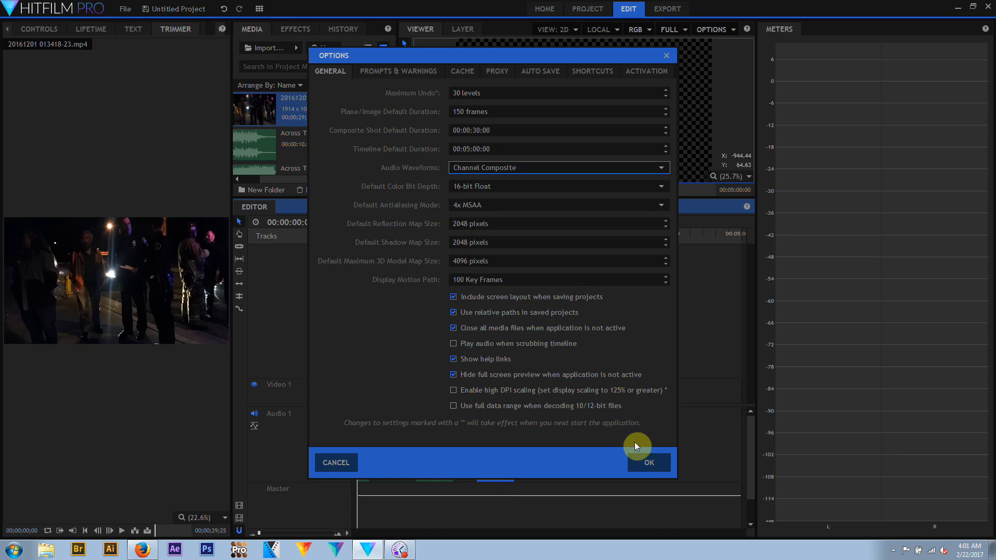
click(644, 463)
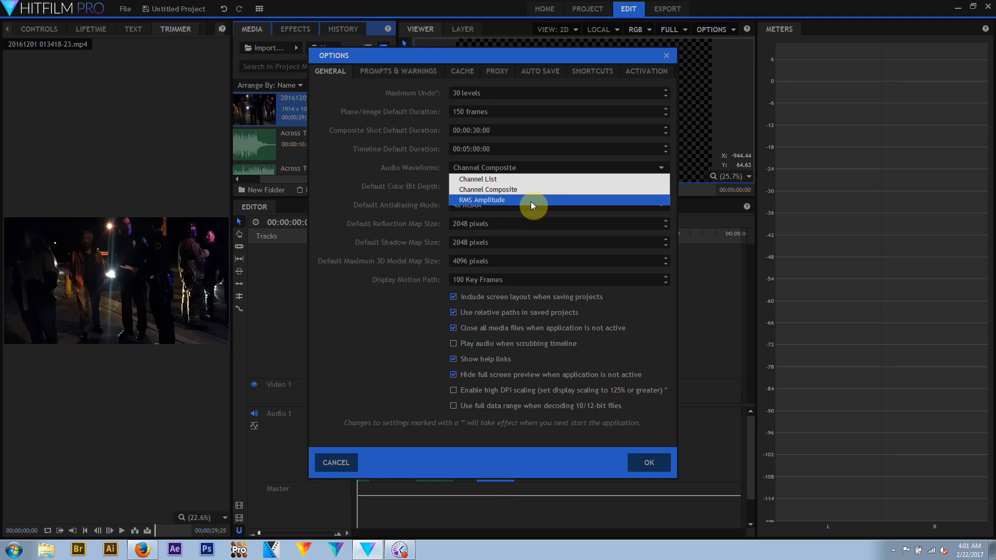
click(531, 201)
click(645, 465)
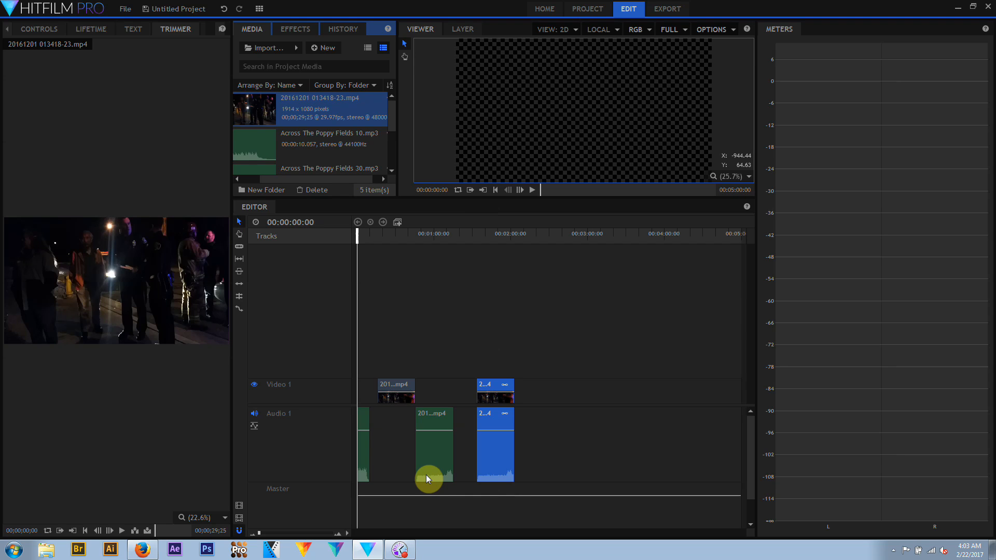
Set the Audio Waveforms option back to Channel Composite and apply it
click(126, 8)
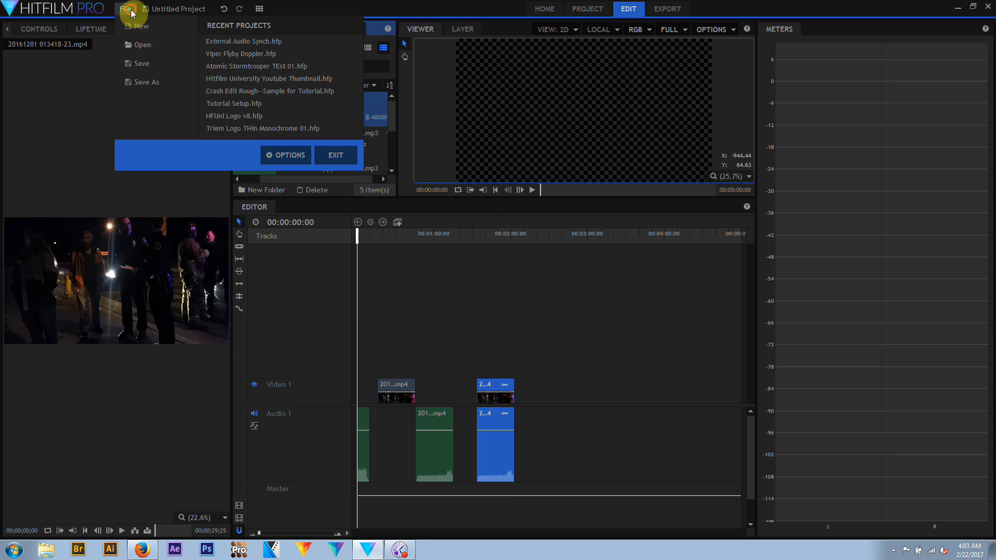
click(283, 153)
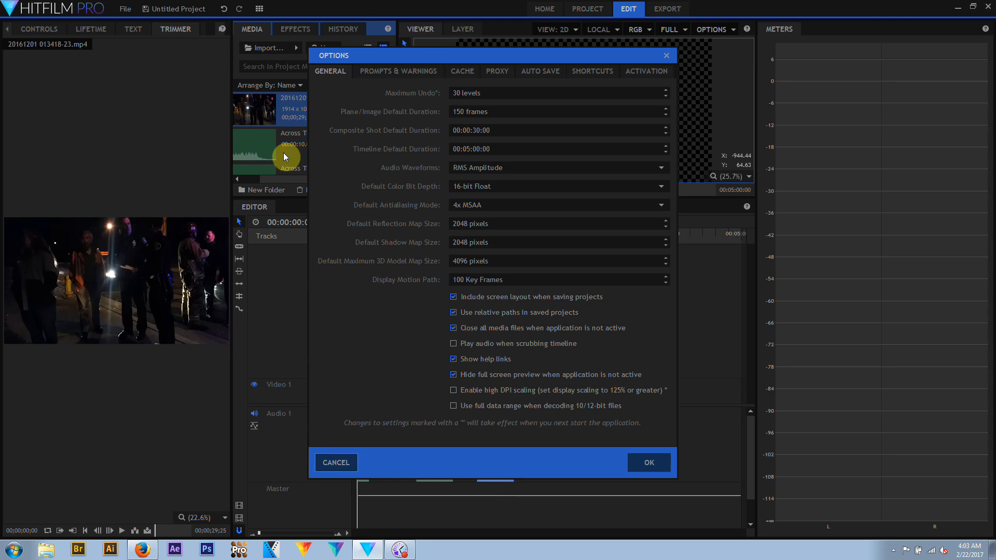
click(495, 167)
click(505, 191)
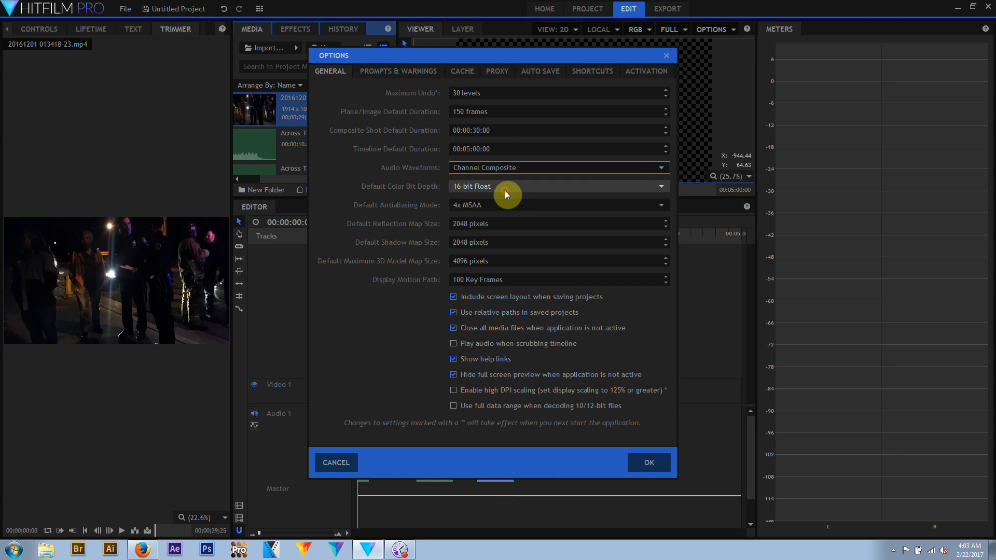
key(Return)
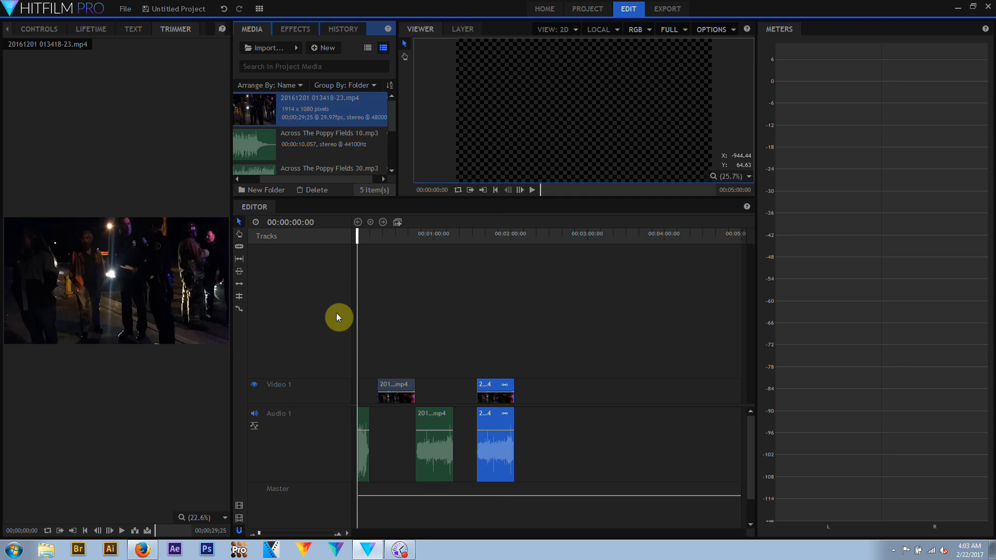
Review the Play audio when scrubbing timeline setting in the general options and scrub the playhead across the timeline clips
click(127, 9)
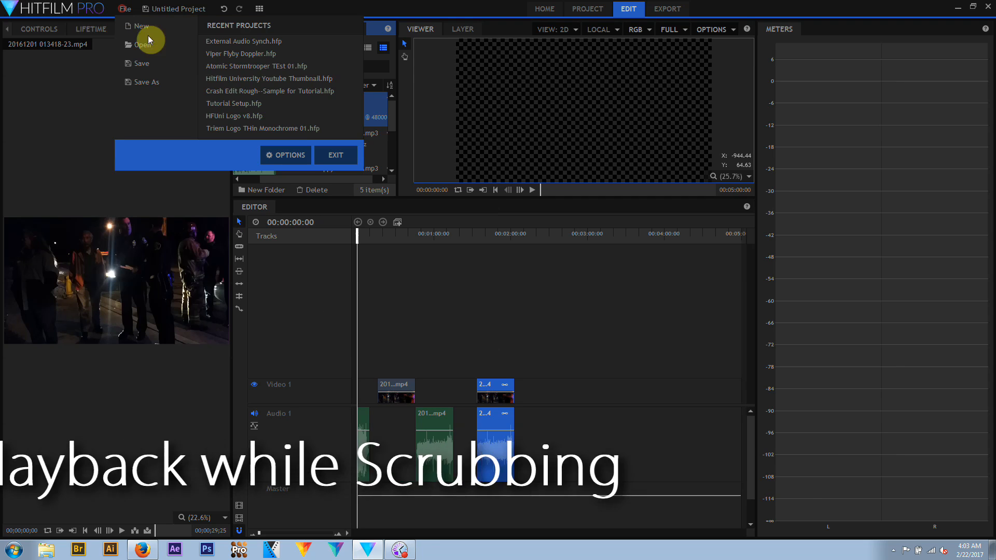
click(294, 153)
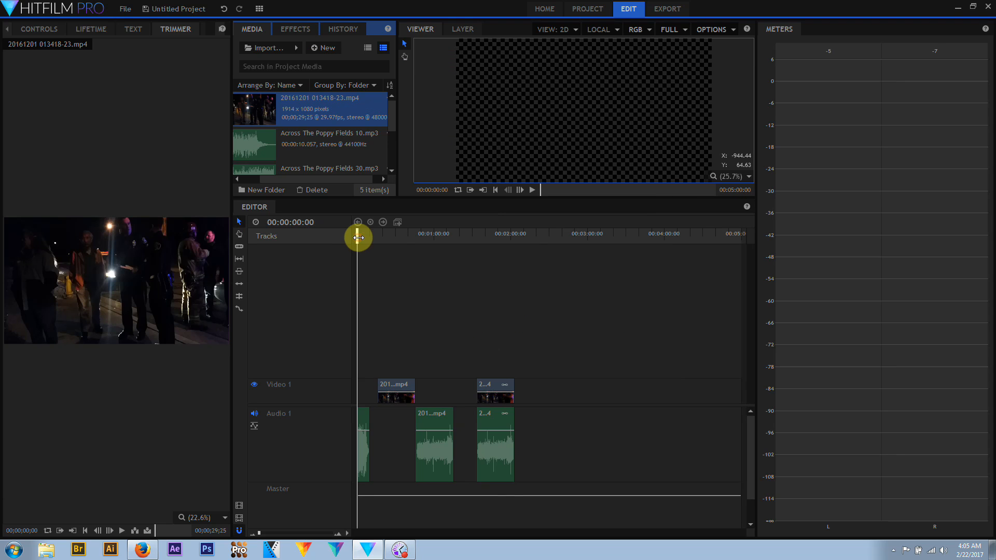
drag(360, 233, 508, 263)
drag(494, 264, 469, 263)
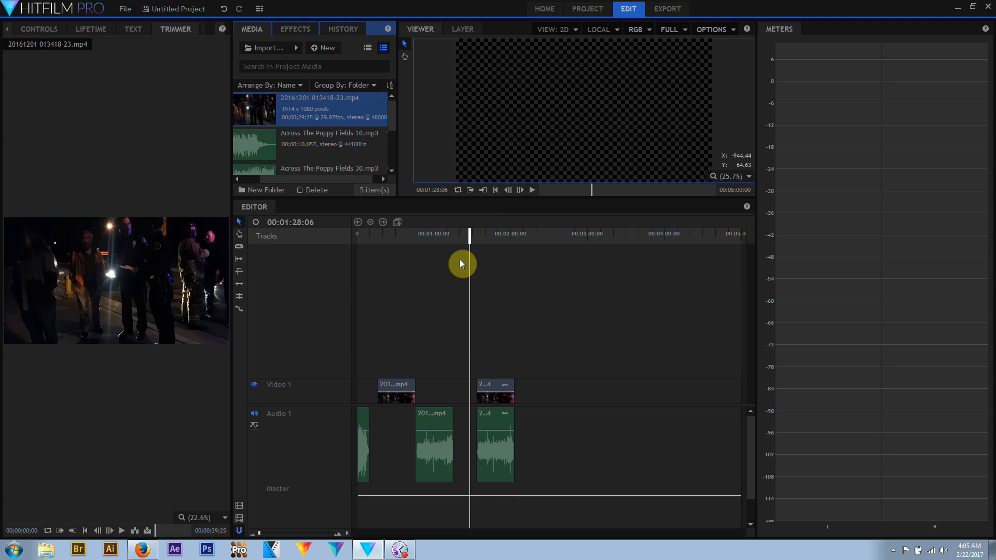
Toggle Play audio when scrubbing timeline in the general options and scrub the playhead over the last clip again
click(125, 9)
click(296, 155)
click(658, 460)
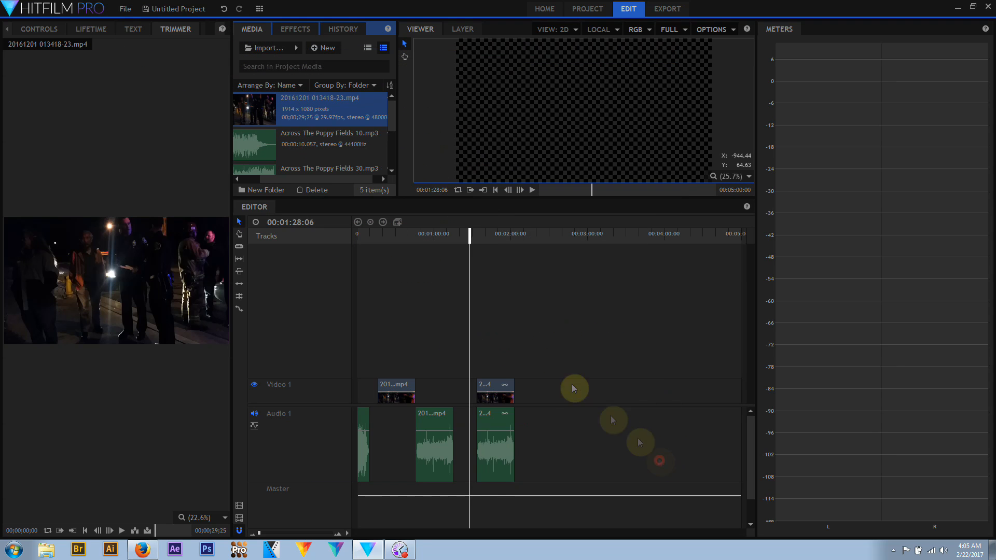
drag(497, 238, 487, 267)
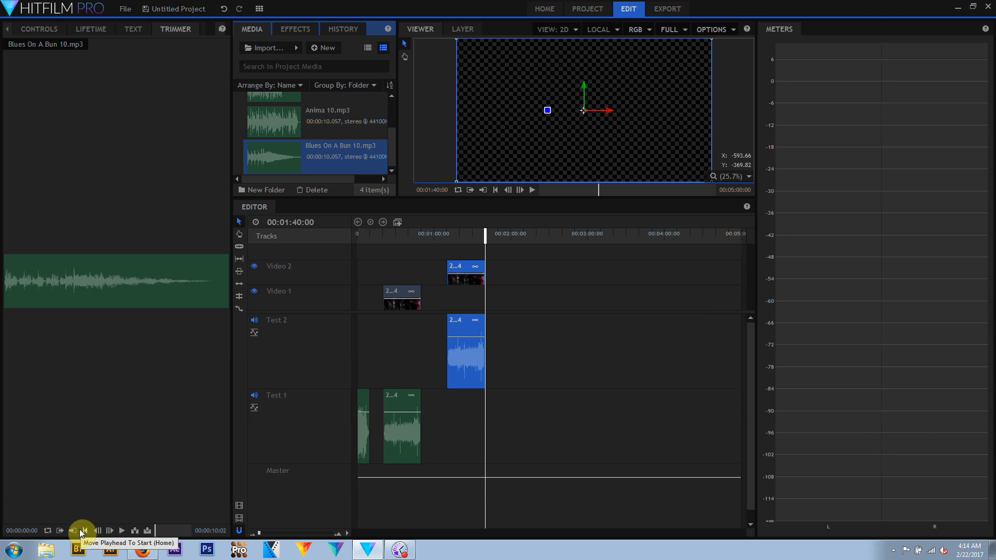
Scrub Blues On A Bun 10.mp3 in the Trimmer and overlay its trimmed section onto Test 2 at 00:01:27:08
click(157, 530)
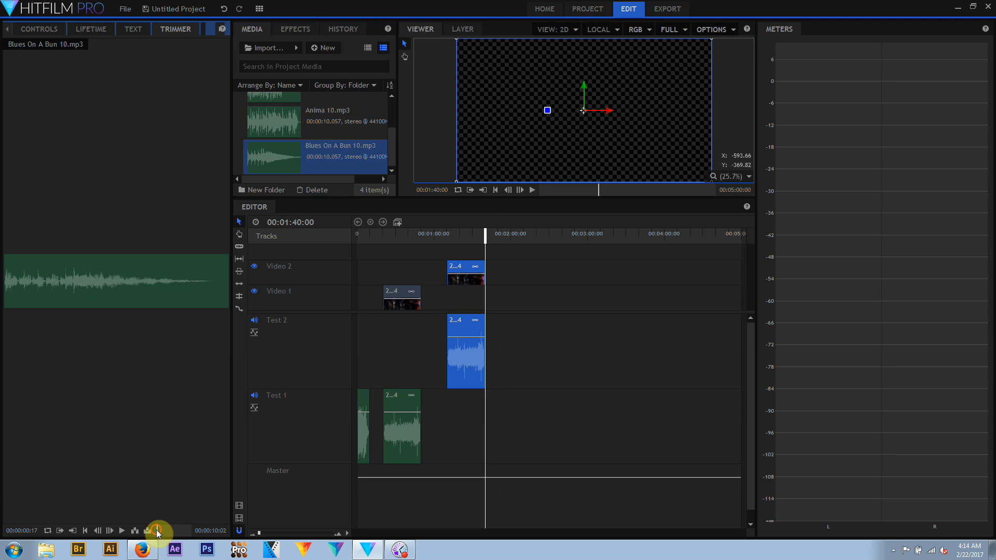
mouse_move(157, 530)
mouse_down()
mouse_move(175, 529)
mouse_move(160, 528)
mouse_up()
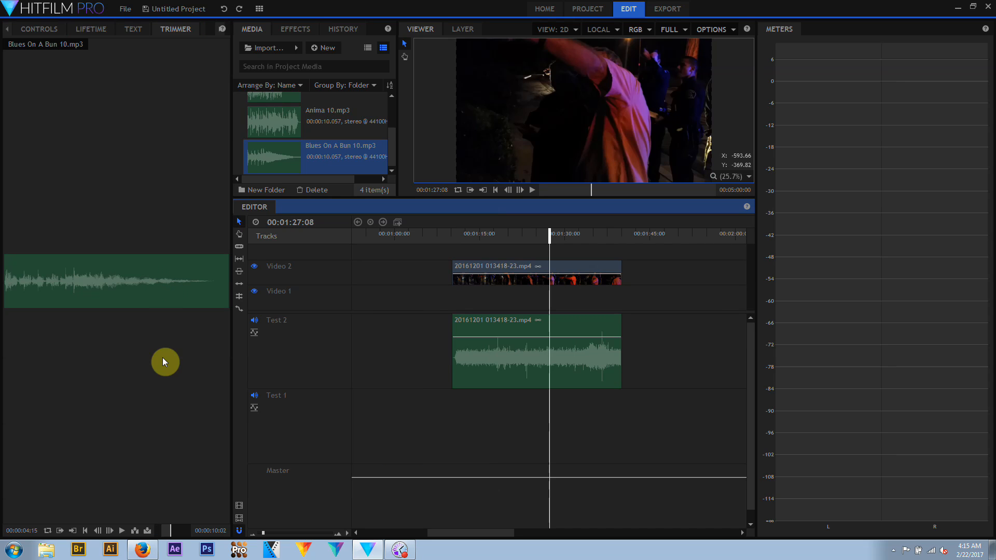
click(145, 531)
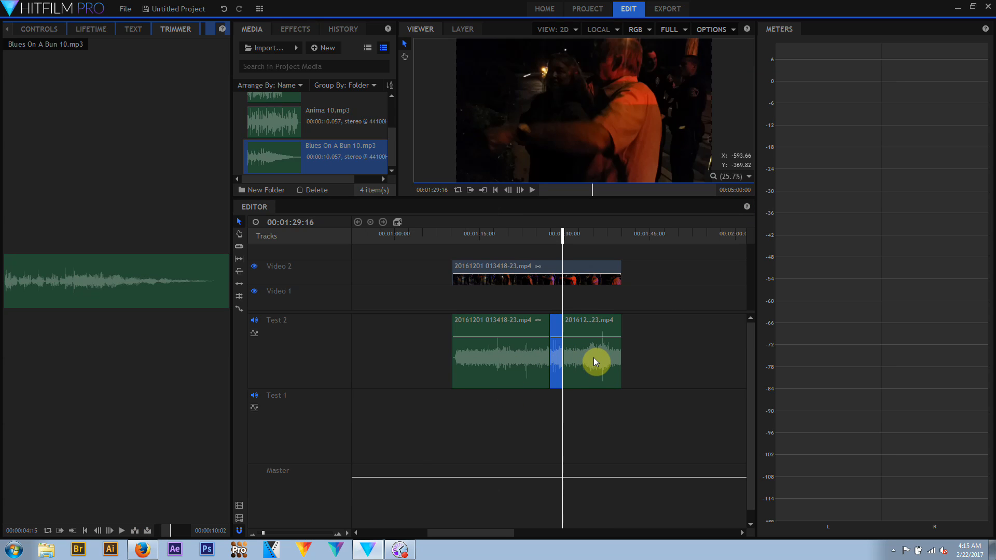
Undo the overlay edit and insert the trimmed section of Blues On A Bun 10.mp3 into the timeline instead
key(ctrl+z)
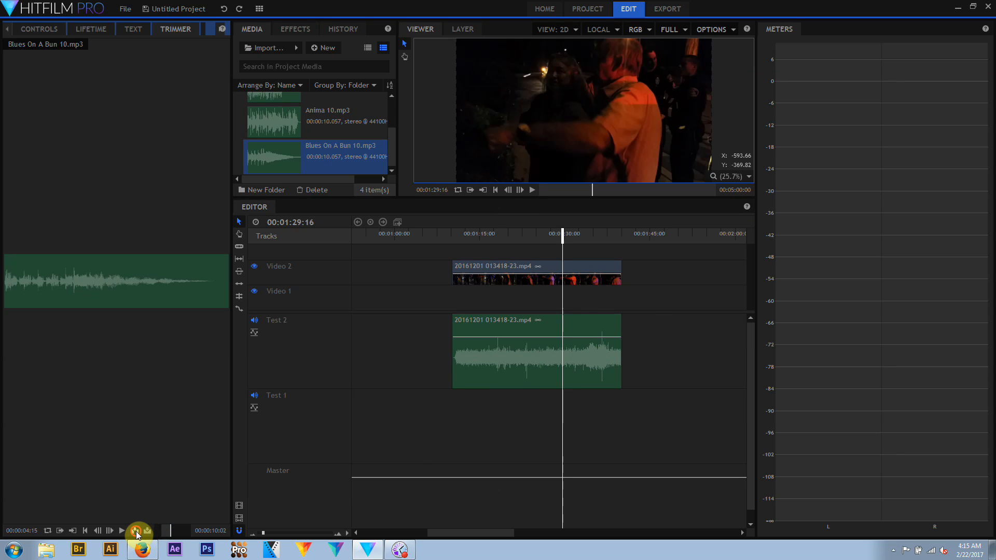
click(137, 531)
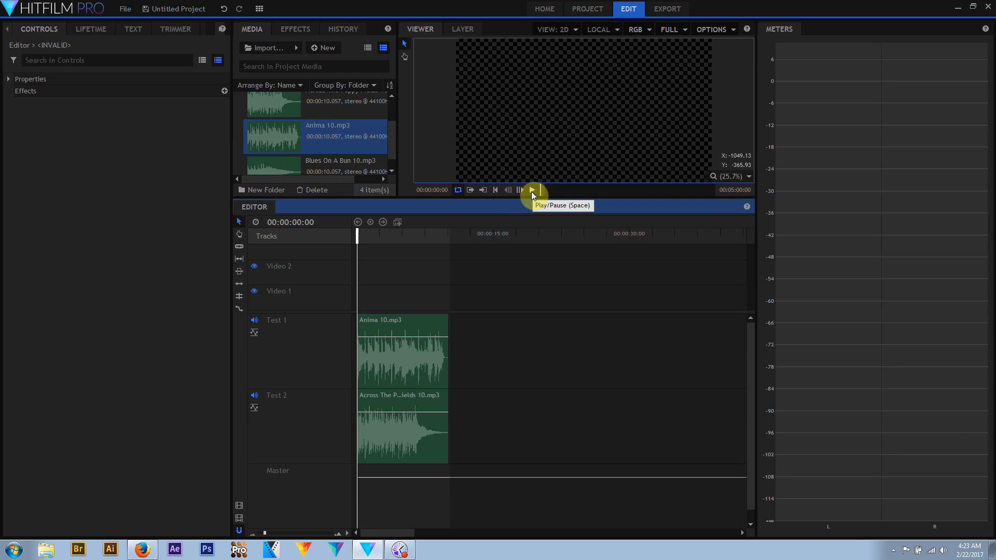
Play Test 1 and Test 2 together while metering, mute Test 1, and play Test 2 alone
click(531, 192)
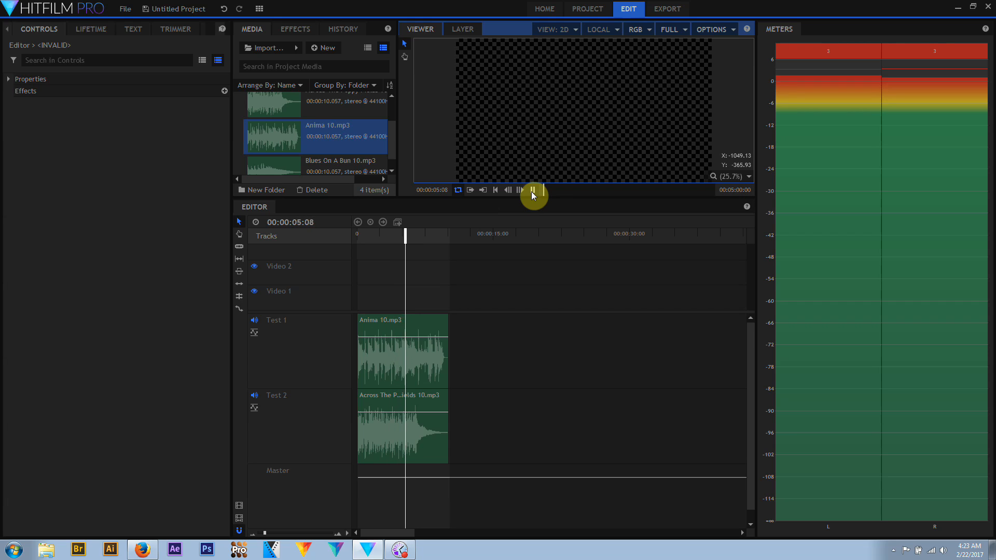
click(532, 191)
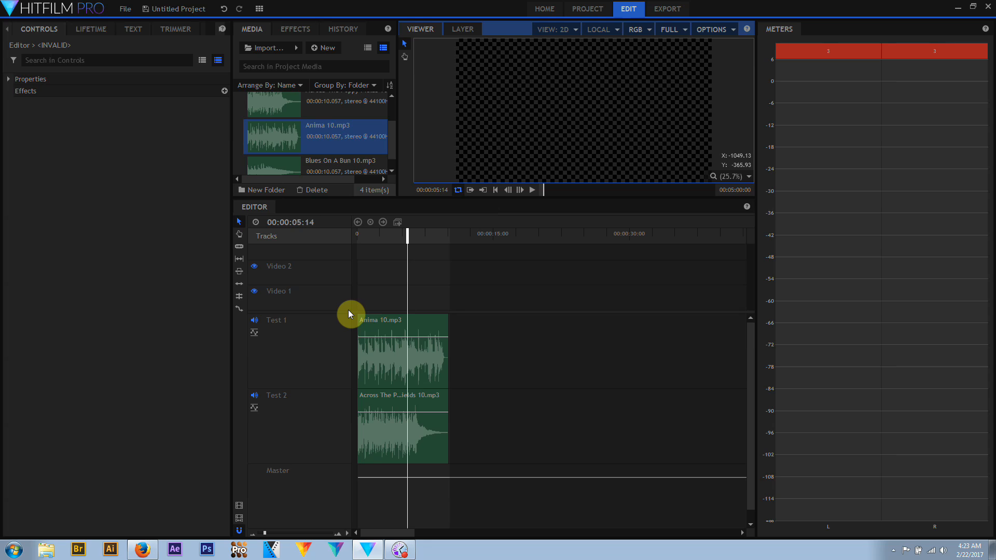
click(254, 321)
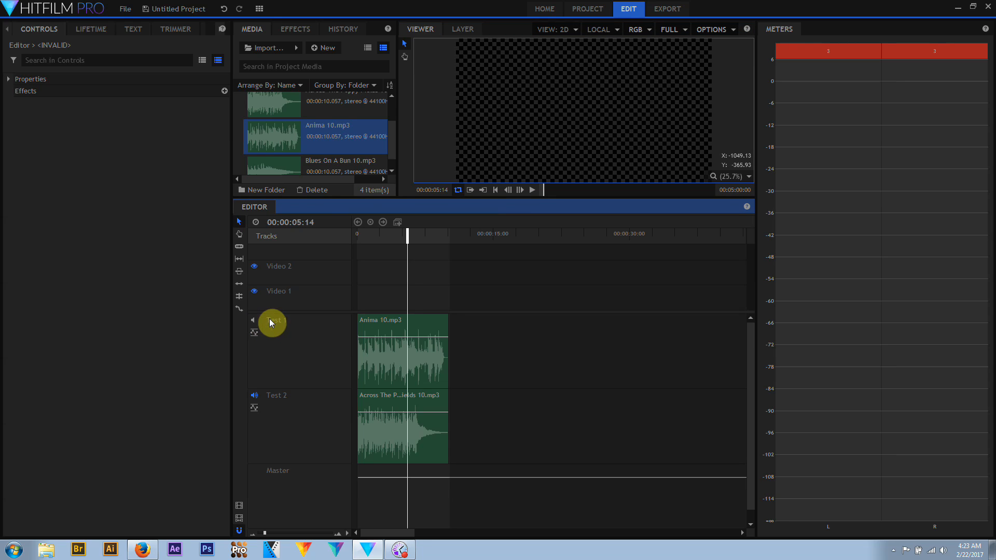
click(532, 190)
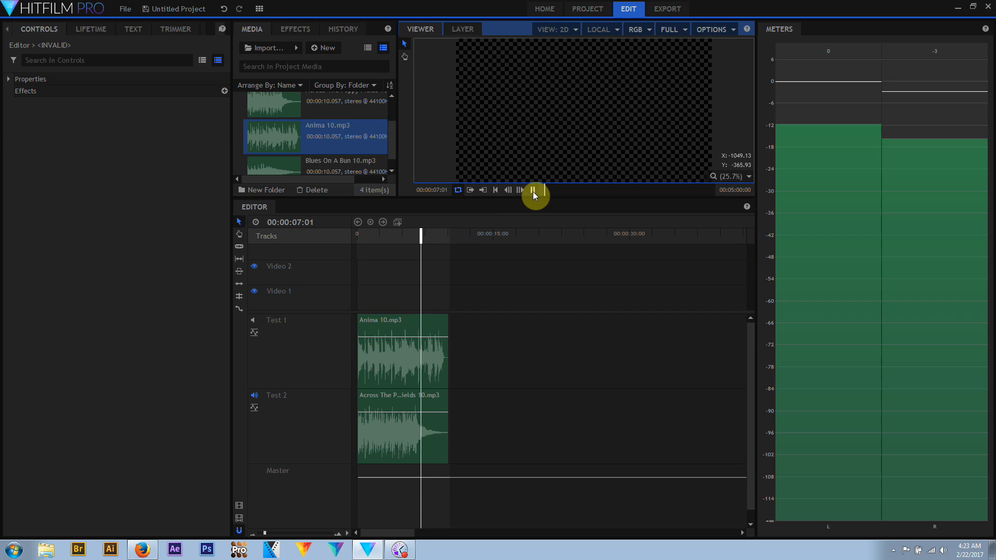
click(533, 192)
Unmute Test 1, leave Test 2 muted, and play Anima 10.mp3 alone from 00:00:01:05
click(254, 320)
click(256, 395)
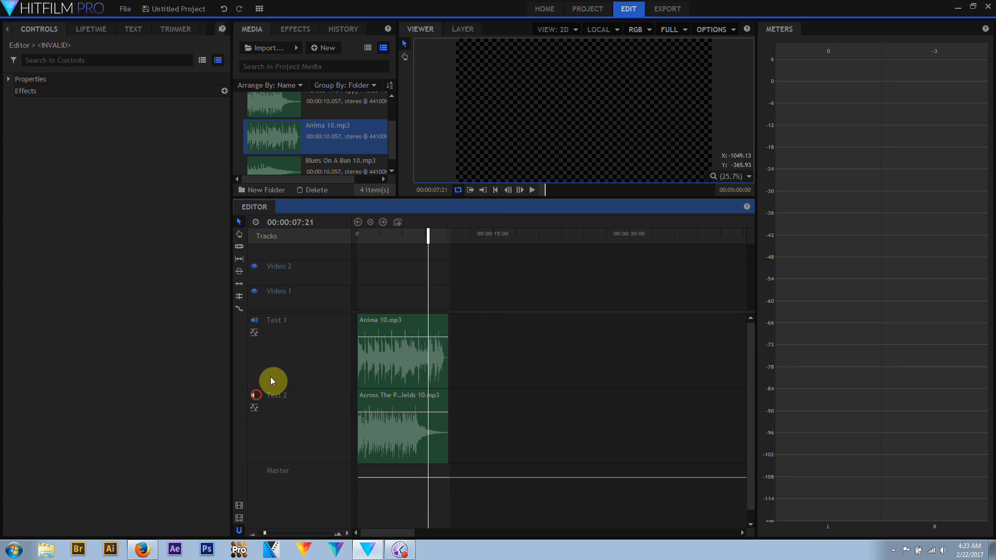
click(367, 240)
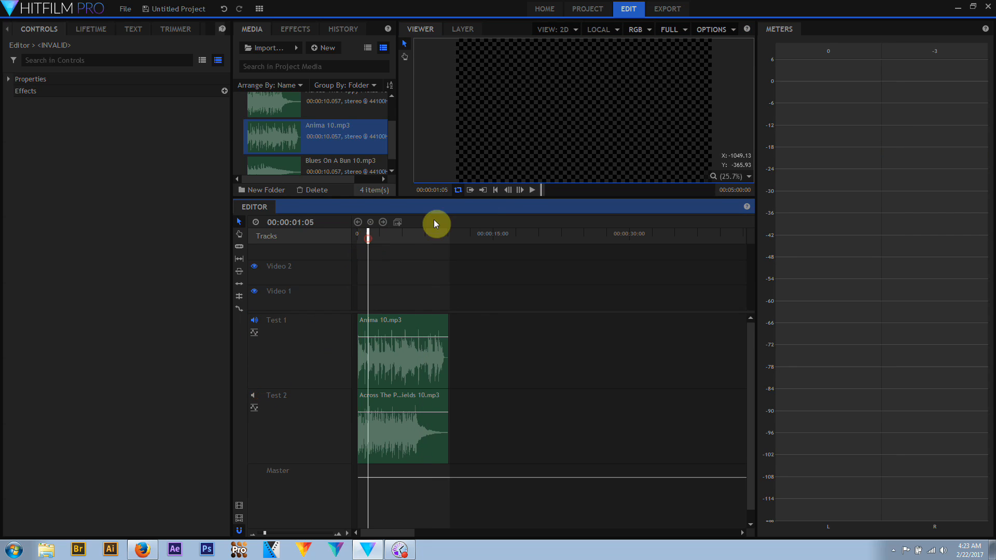
click(532, 189)
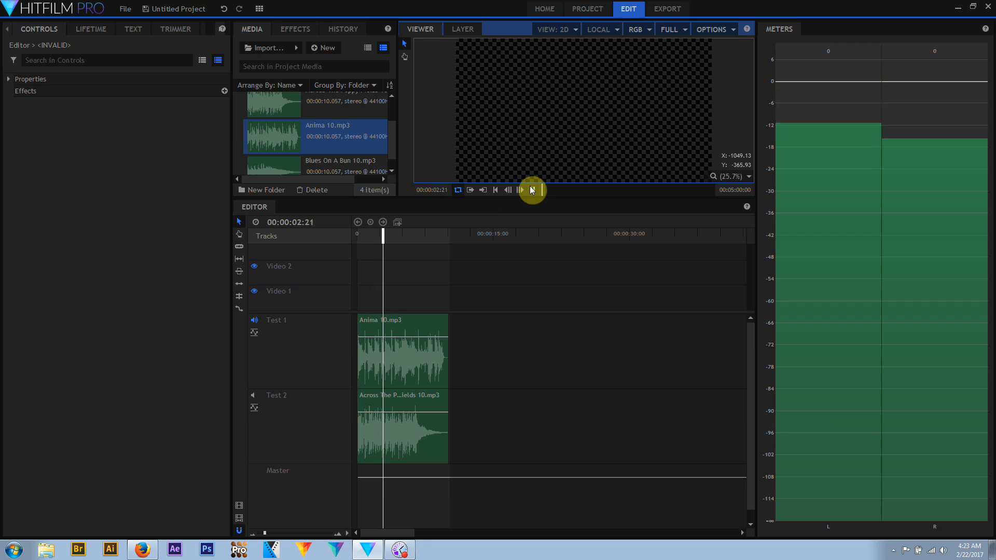
click(253, 395)
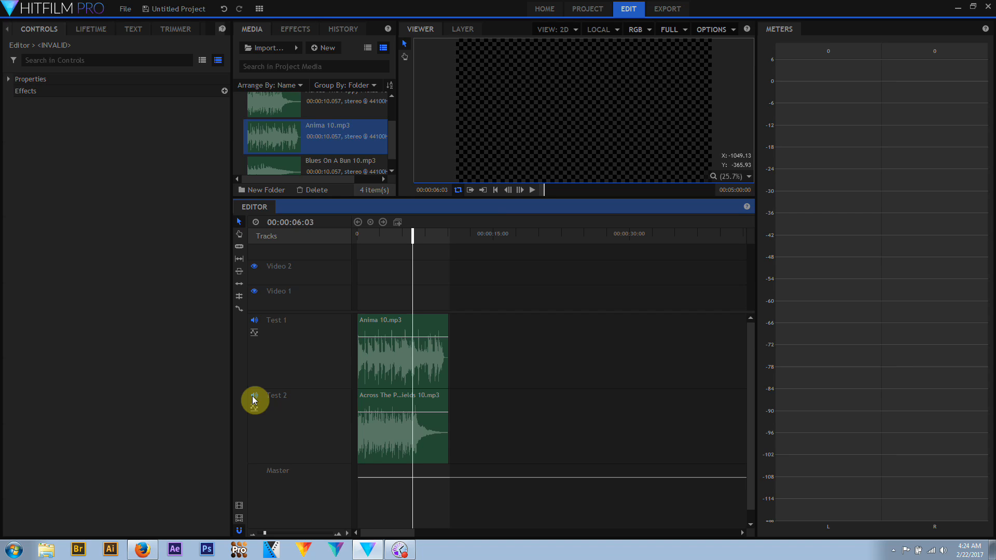
click(252, 395)
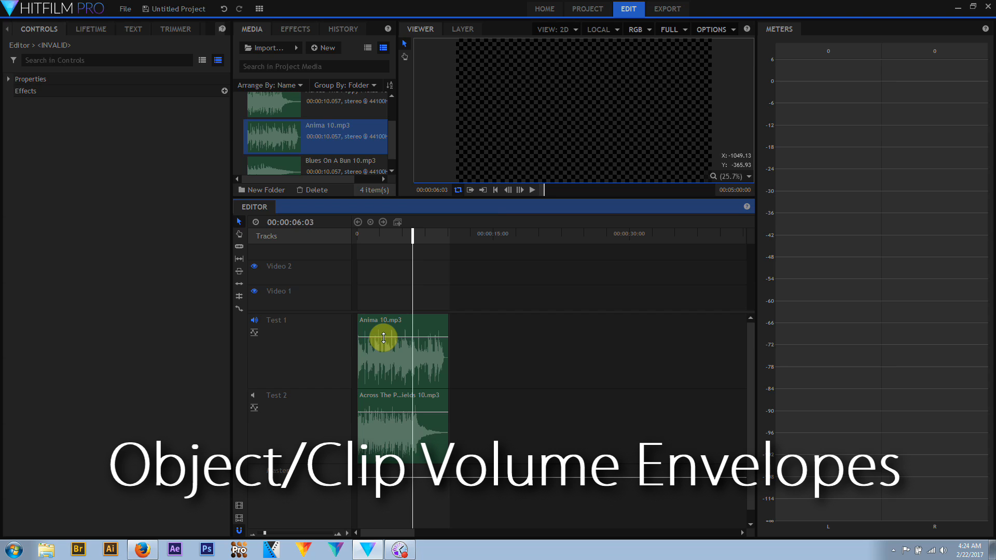
Lower the volume envelope of Anima 10.mp3 on Test 1 to about the middle of the clip and play it back
click(532, 189)
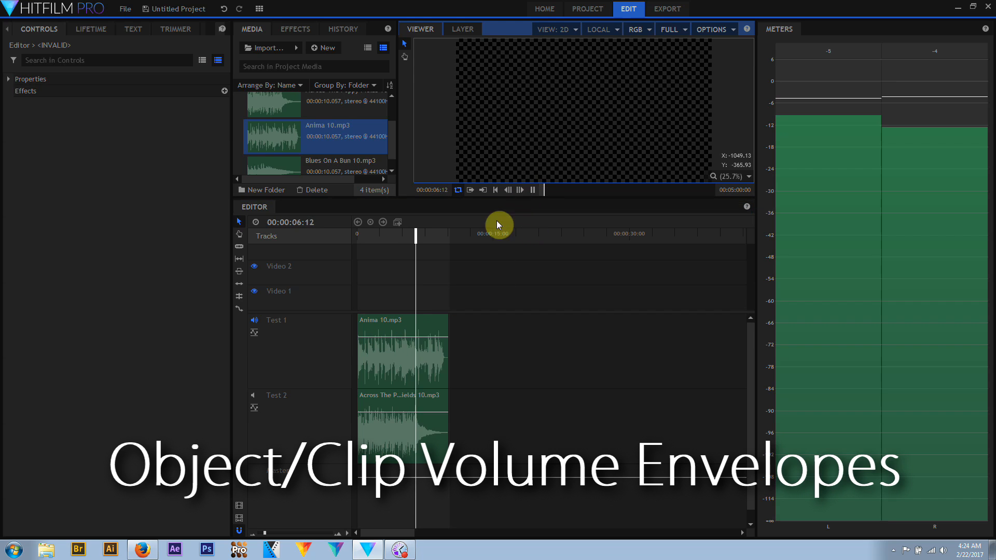
drag(398, 336, 398, 353)
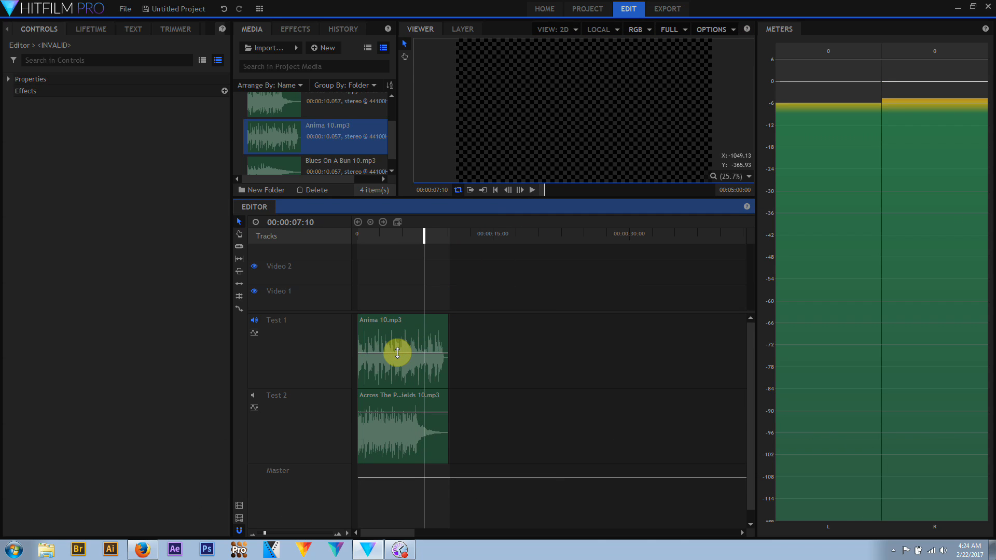
click(531, 190)
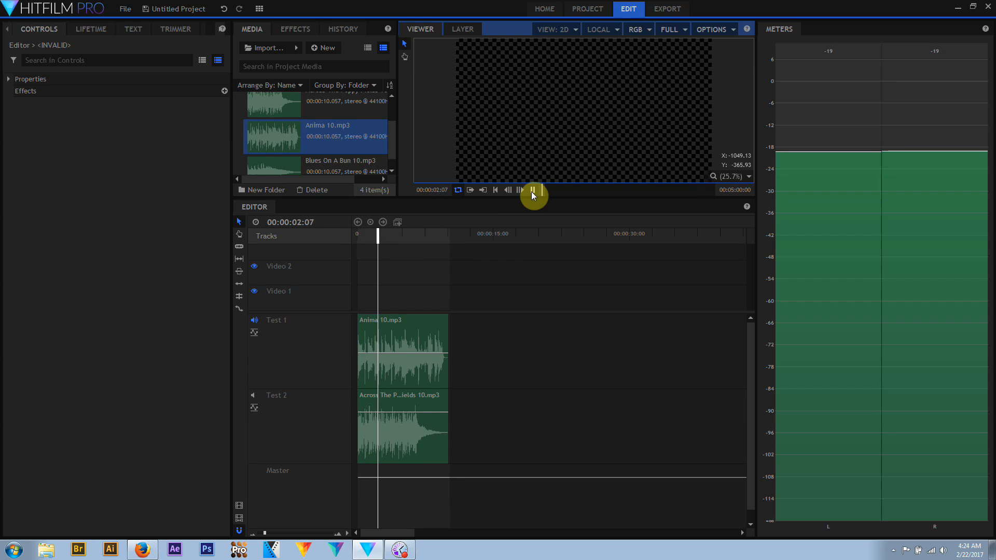
click(531, 191)
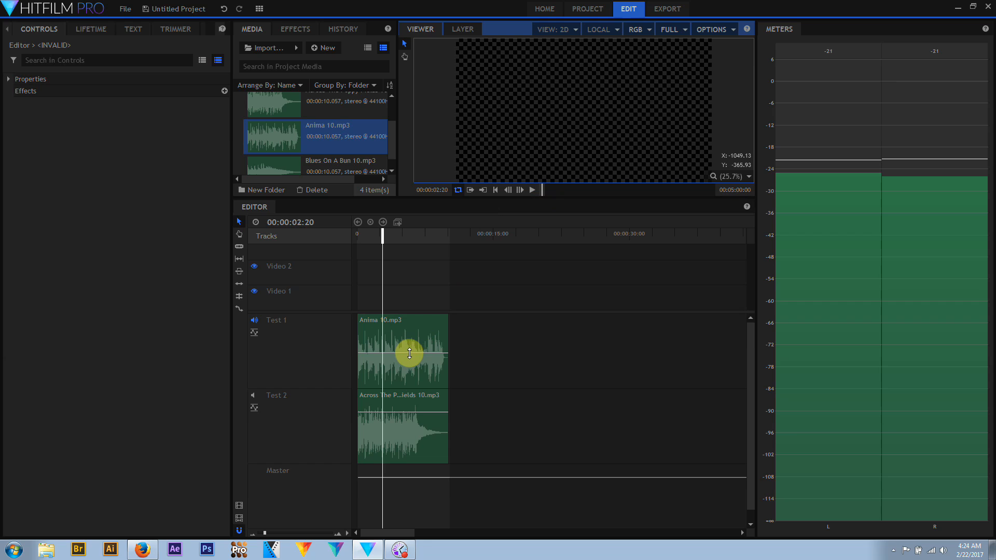
Raise the Anima 10.mp3 volume envelope slightly above its original height and play the clip again
drag(409, 351, 410, 332)
click(535, 190)
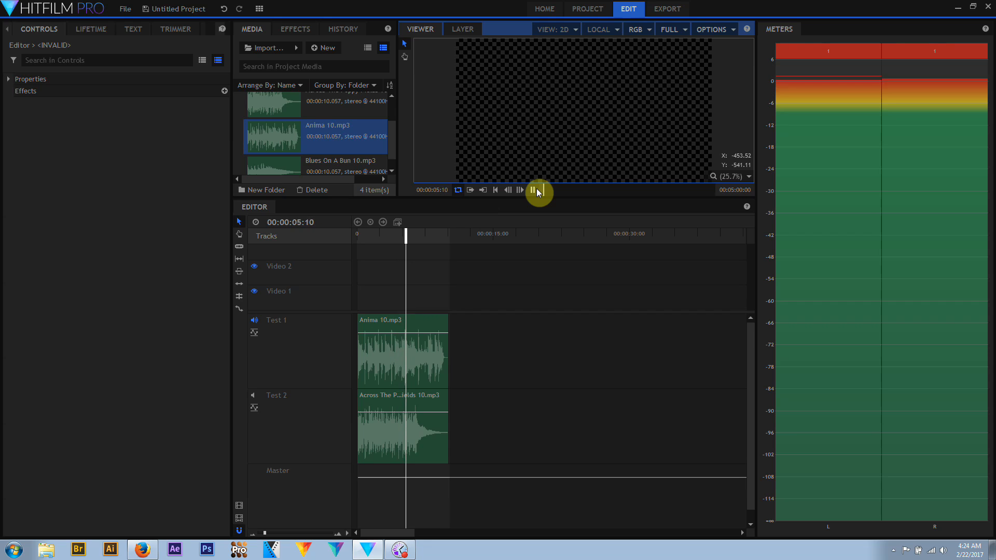
click(537, 190)
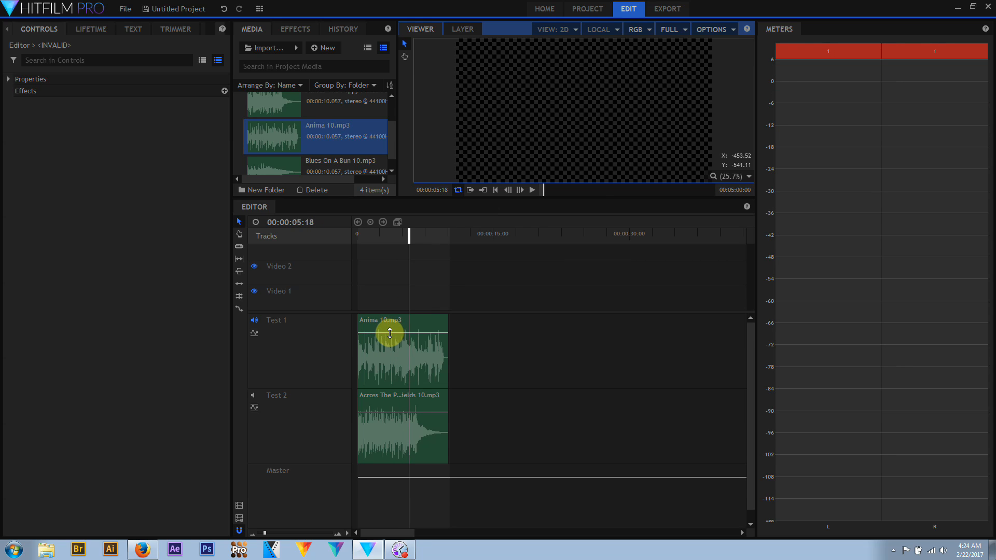
Raise the Anima 10.mp3 envelope to 12.0 dB, reveal the clip's Level property, and lower the envelope to 2.0 dB
drag(389, 333, 400, 298)
click(382, 375)
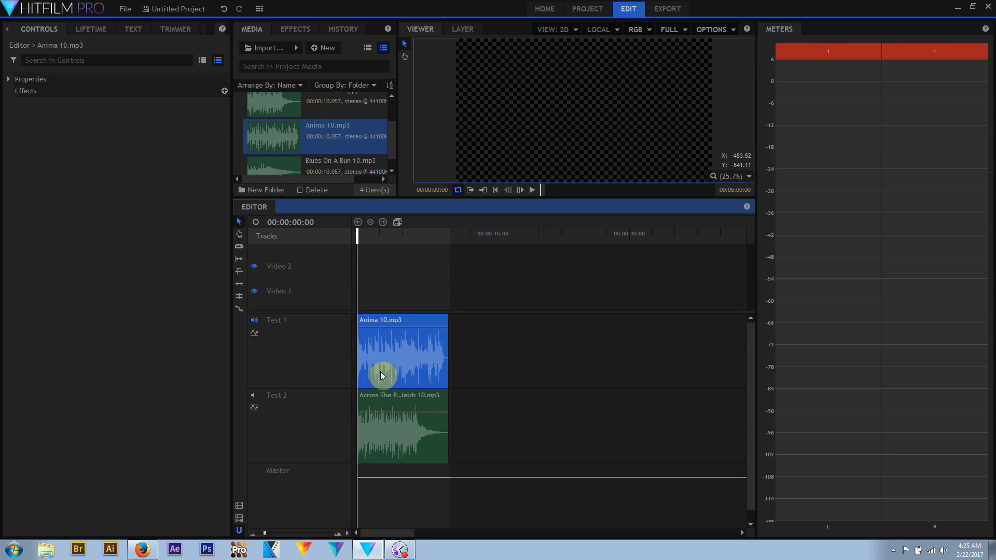
click(9, 79)
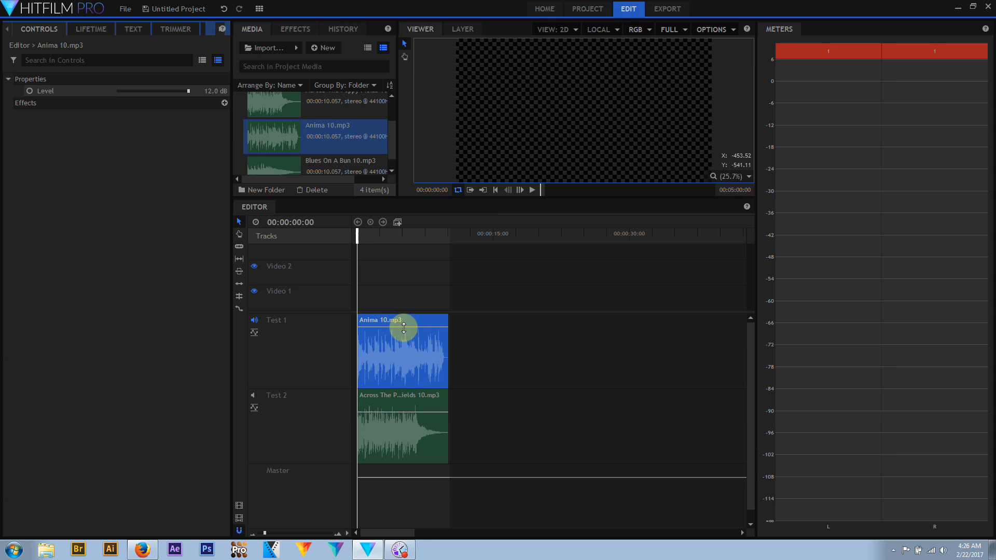
mouse_move(403, 328)
mouse_down()
mouse_move(399, 386)
mouse_move(396, 336)
mouse_up()
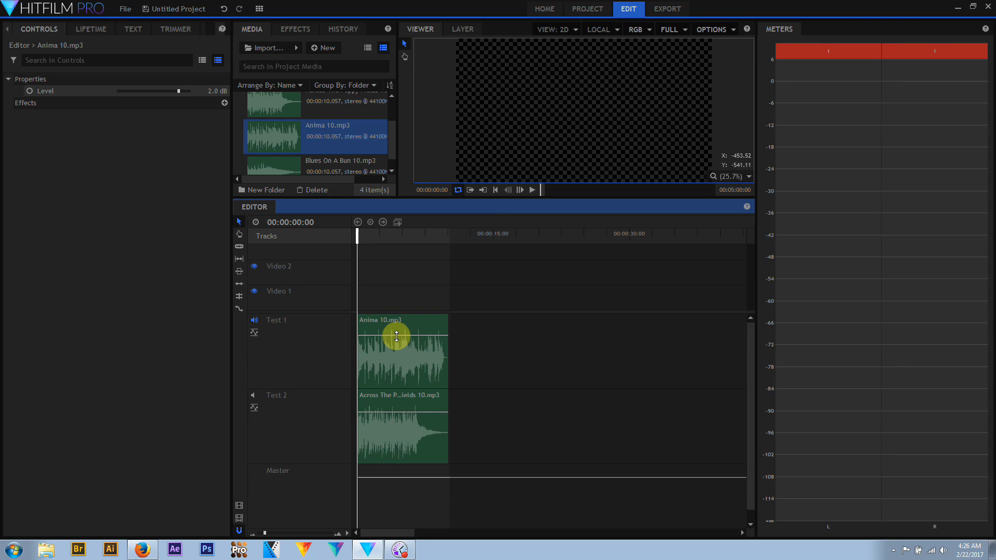
Enable keyframing for the Level of Anima 10.mp3 and set the keyframe at 00:00:00:00 to 0 dB
click(29, 92)
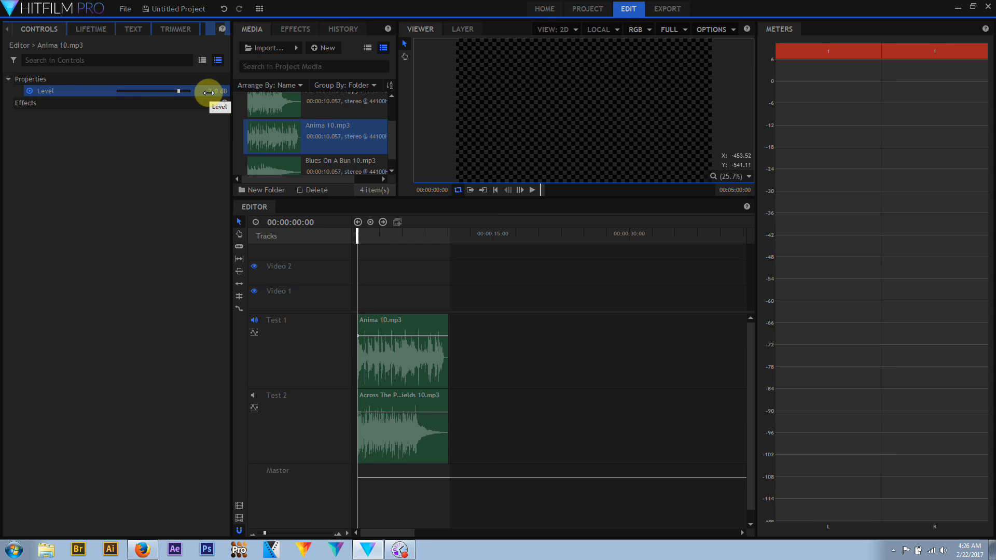
click(209, 93)
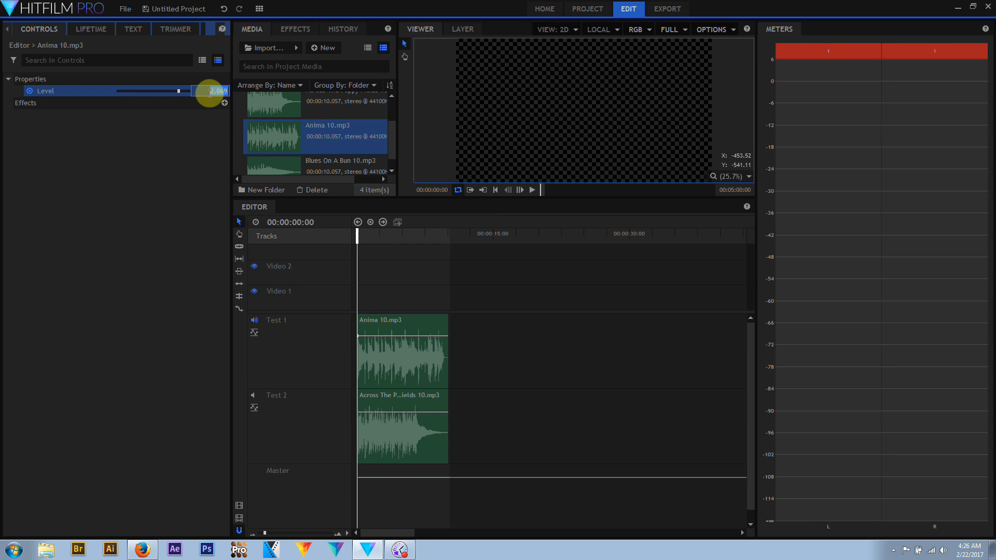
text(0)
key(Return)
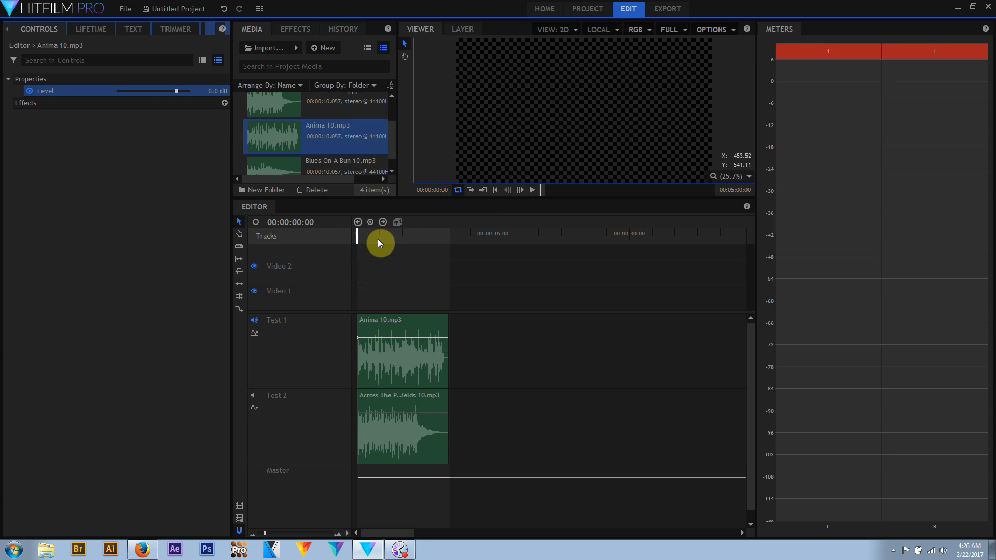
Add a Level keyframe of -9 dB to Anima 10.mp3 at 00:00:02:07
click(377, 239)
click(212, 93)
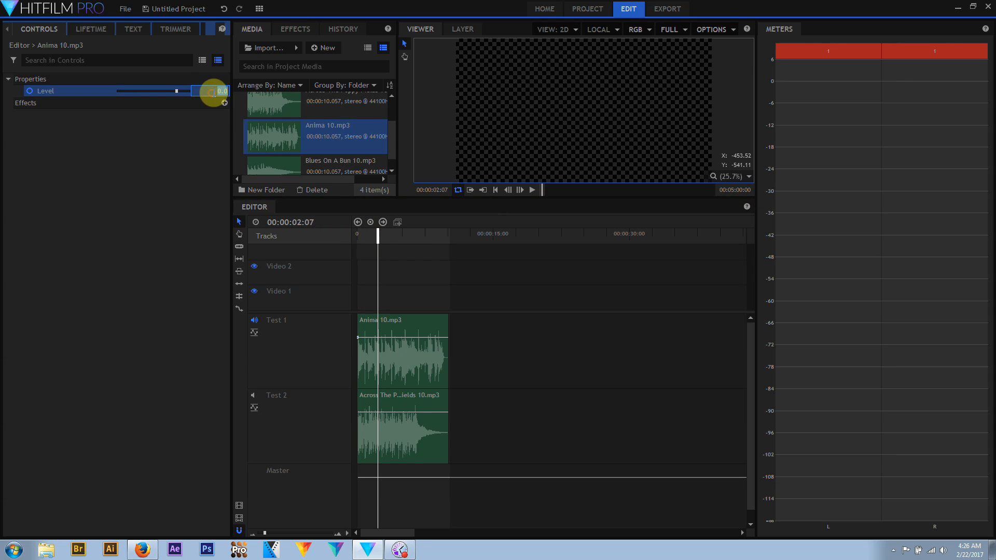
text(-9)
key(Return)
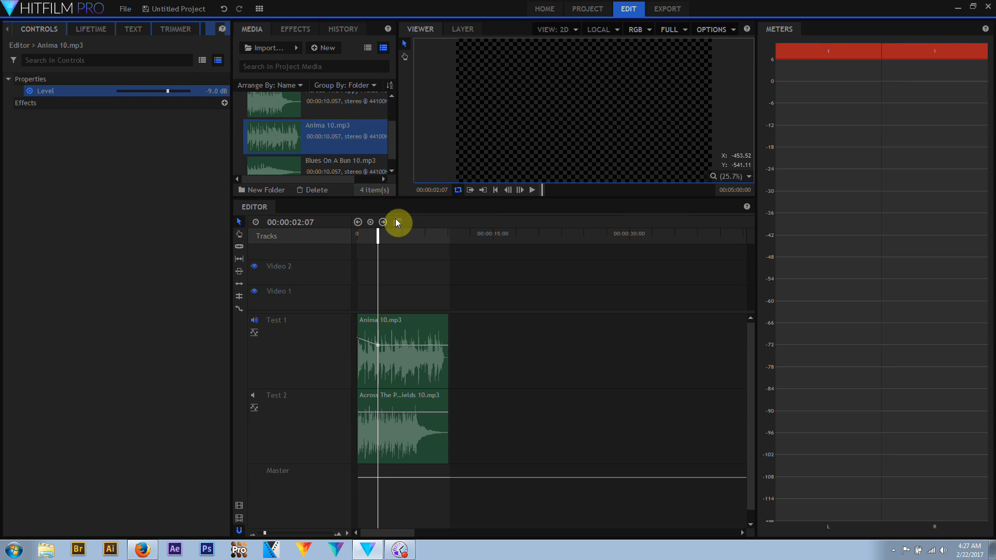
Add a Level keyframe of 3 dB to Anima 10.mp3 at 00:00:06:00
click(412, 238)
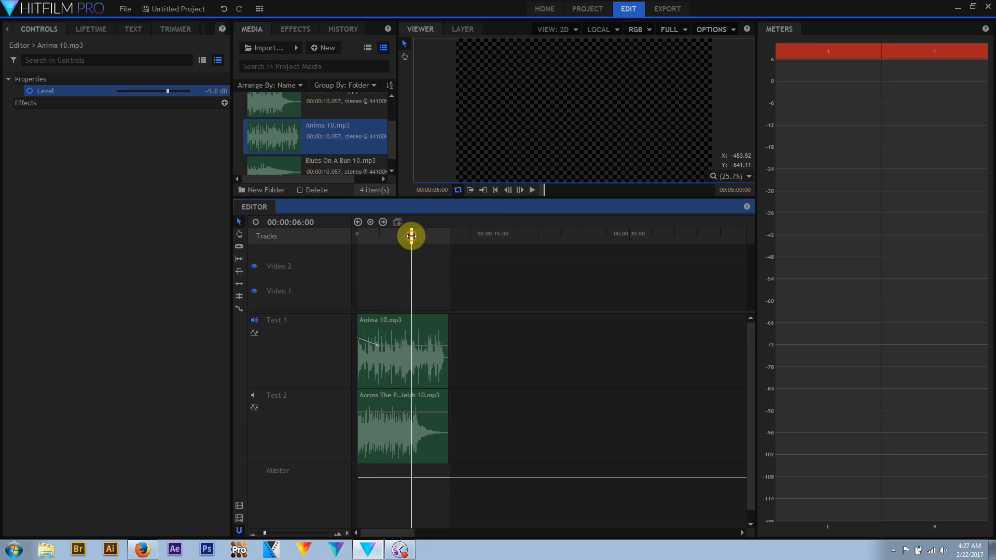
click(212, 90)
text(3)
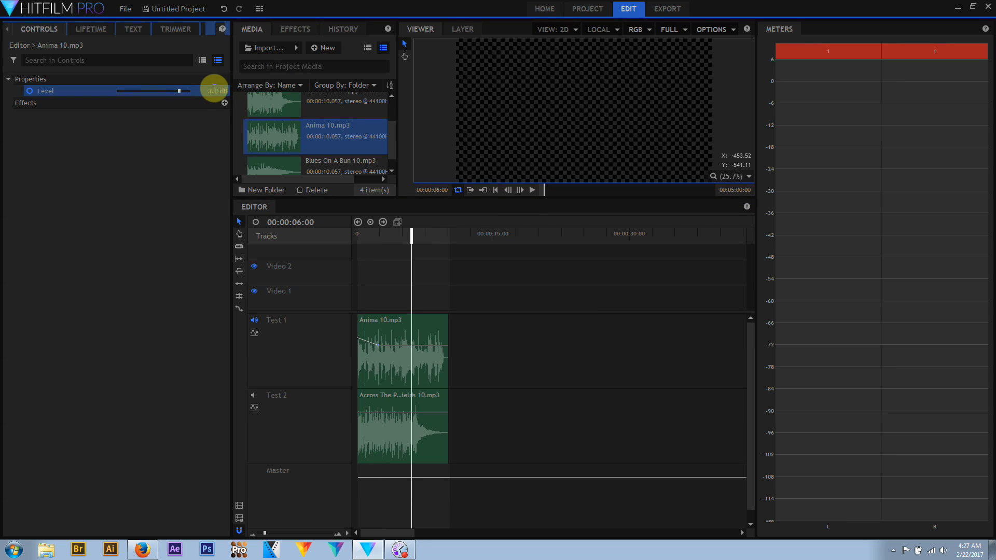
key(Return)
Add a Level keyframe of 0 dB to Anima 10.mp3 at 00:00:08:08
click(432, 236)
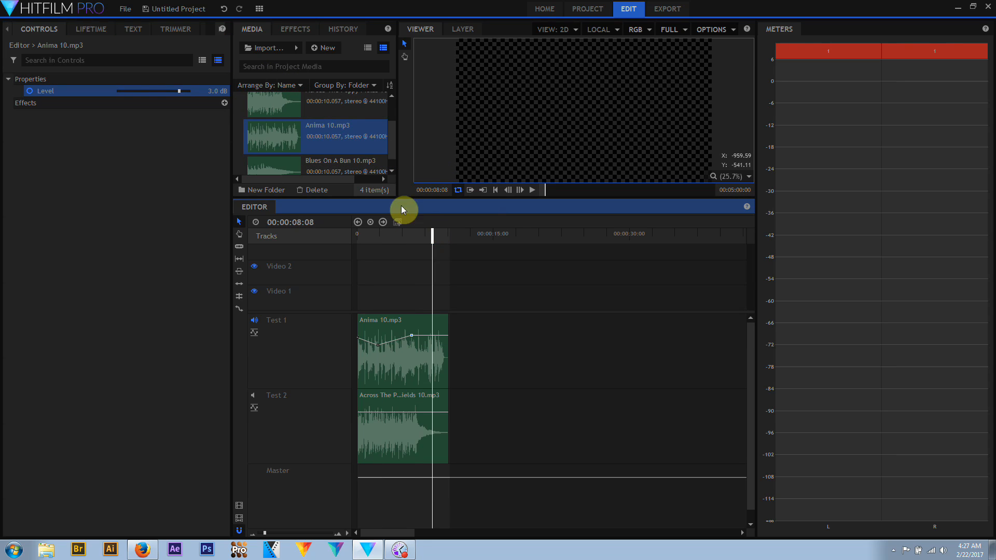
click(213, 90)
text(0)
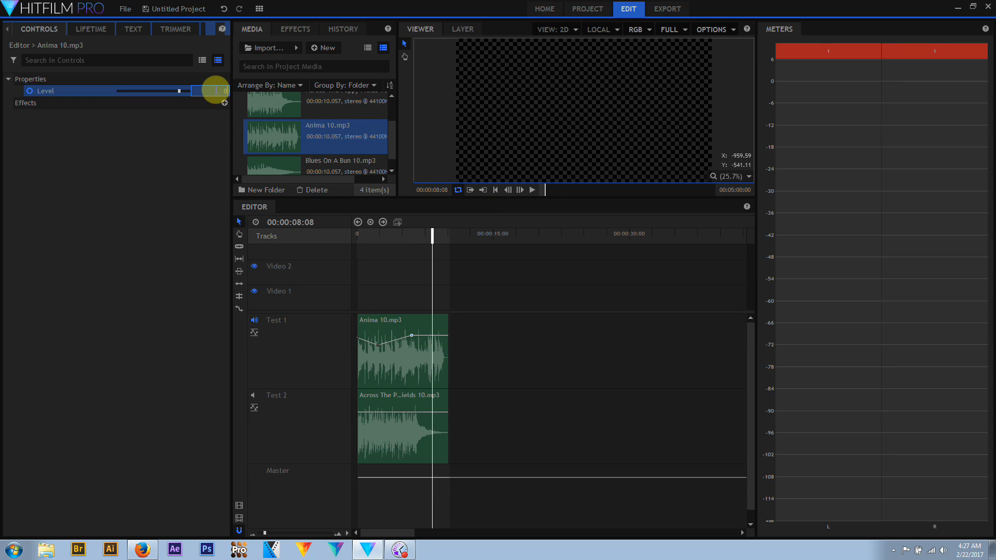
key(Return)
Play the keyframed Anima 10.mp3 clip from the start of the timeline to check its volume changes
drag(429, 238, 329, 229)
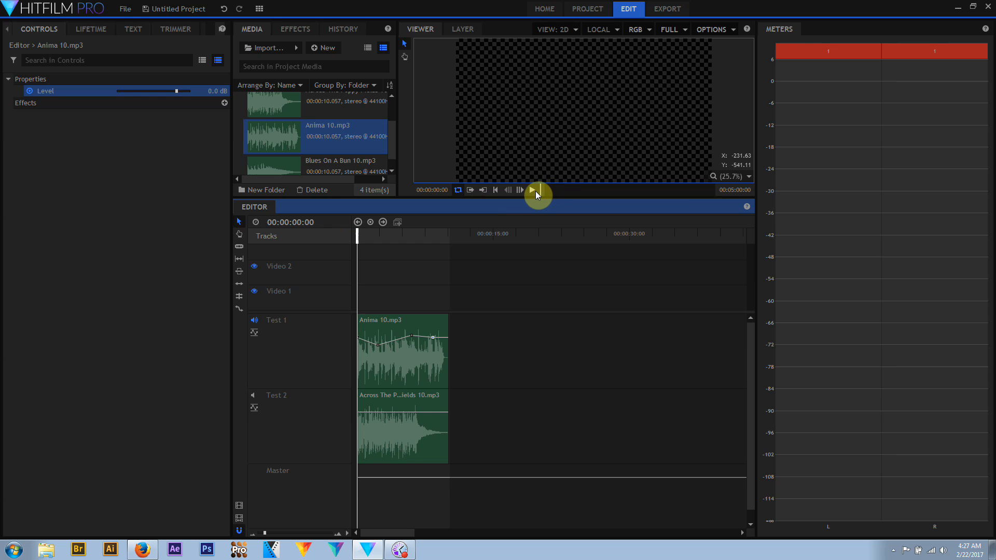
click(533, 191)
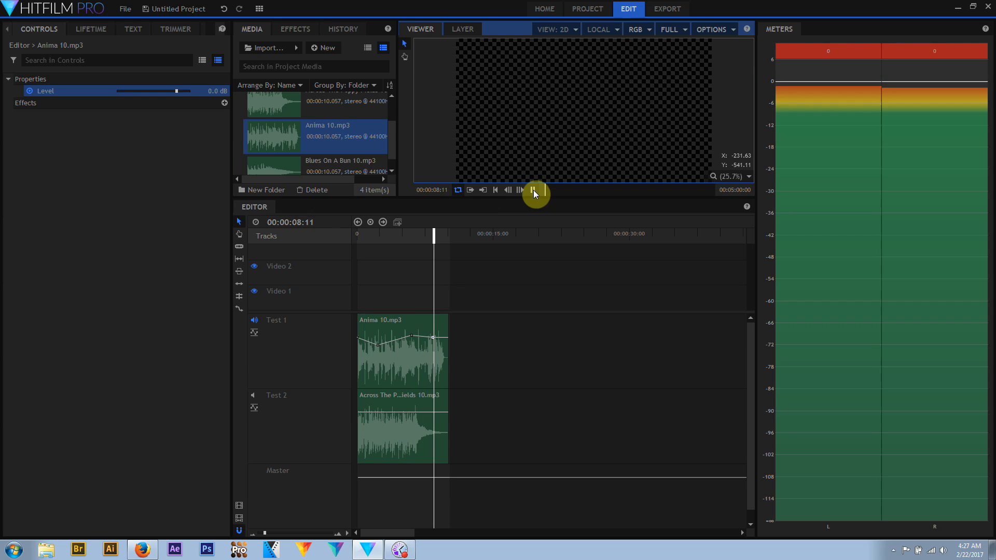
click(533, 190)
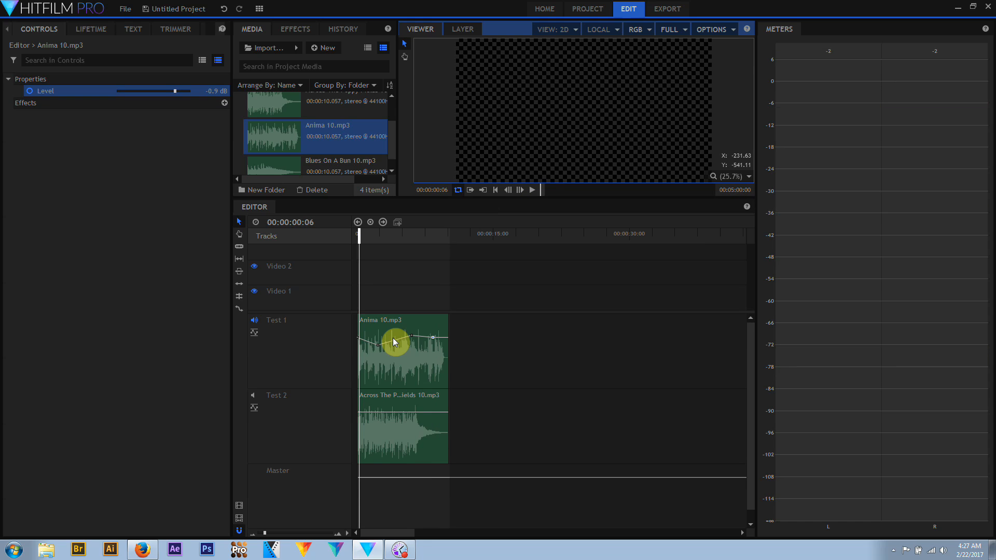
Reshape the Anima 10.mp3 volume envelope in the timeline, pulling the second keyframe far down, the third up and the fourth down
mouse_move(393, 338)
mouse_down()
mouse_move(396, 352)
mouse_move(404, 337)
mouse_up()
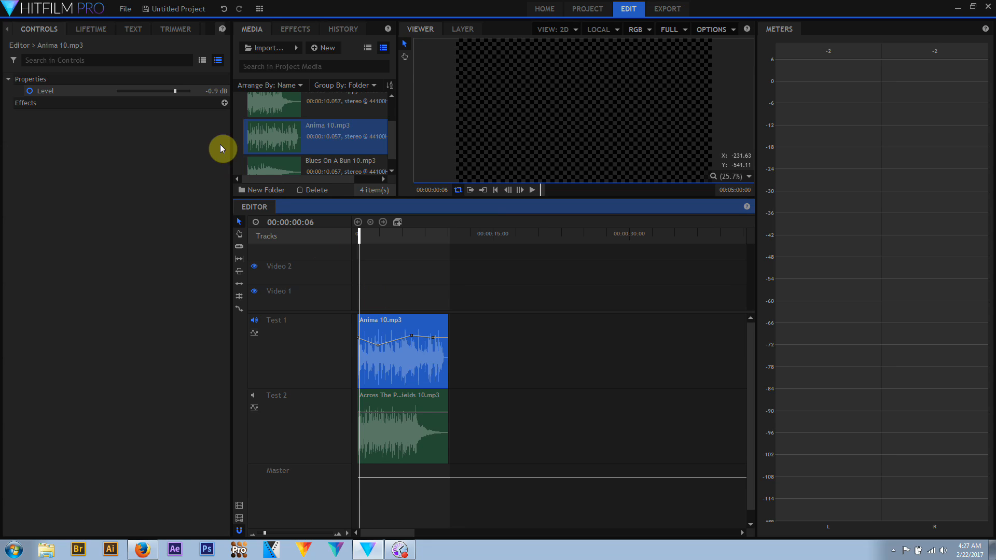
click(378, 345)
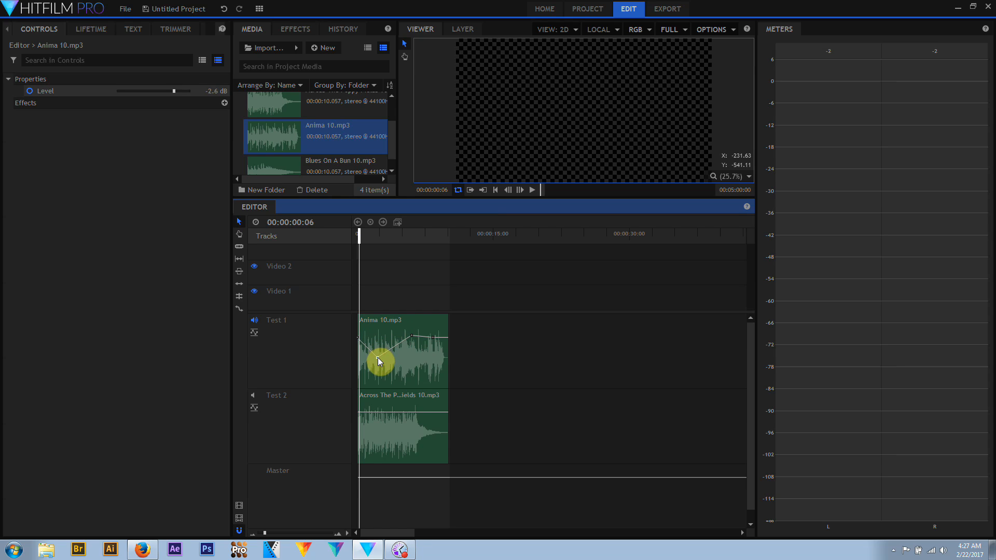
drag(377, 357, 377, 376)
click(344, 236)
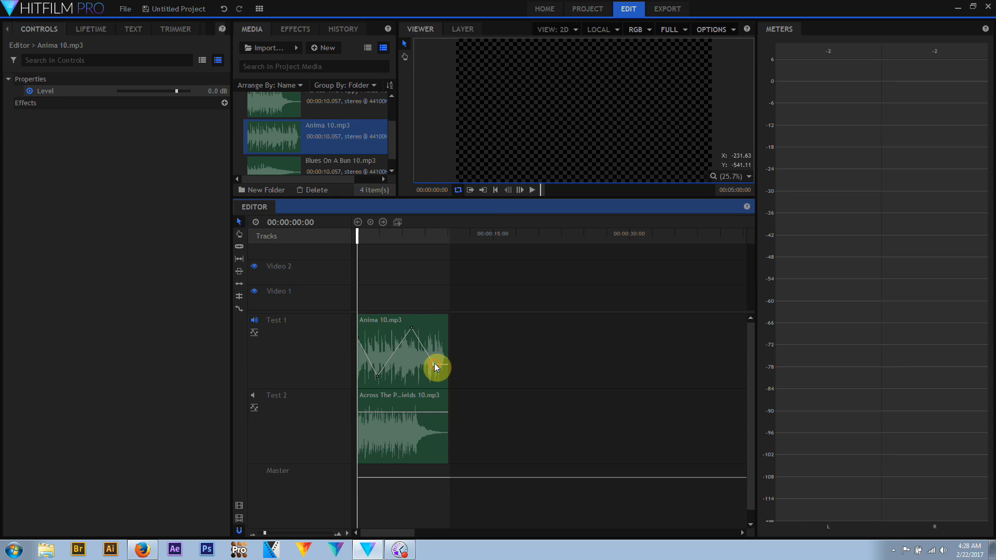
Play the reshaped volume envelope of Anima 10.mp3 and delete its second keyframe
click(532, 191)
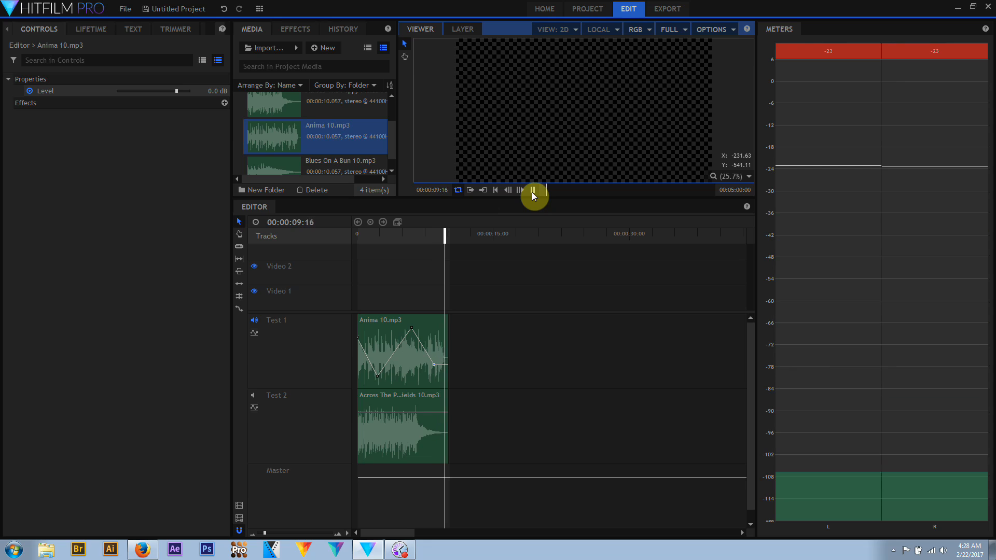
click(532, 190)
right_click(377, 376)
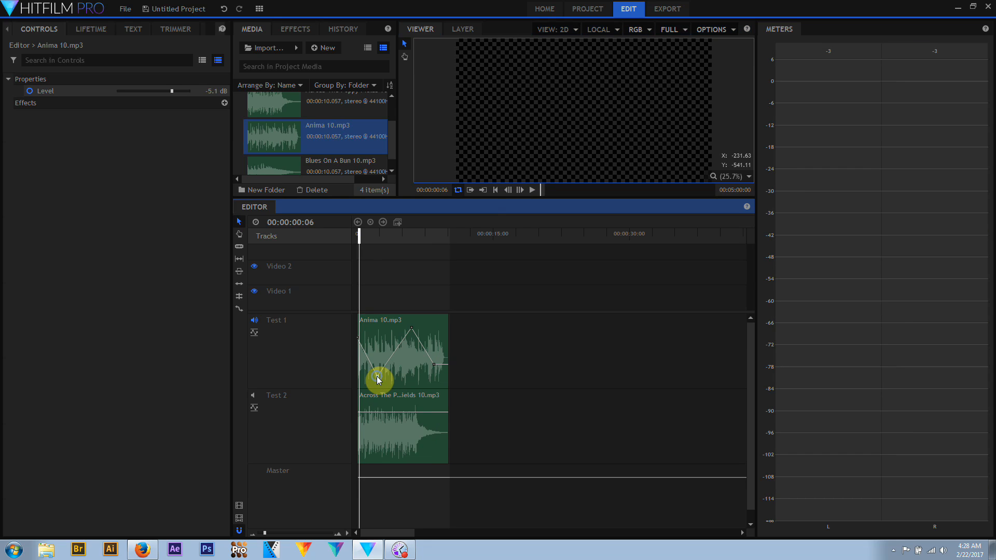
click(396, 382)
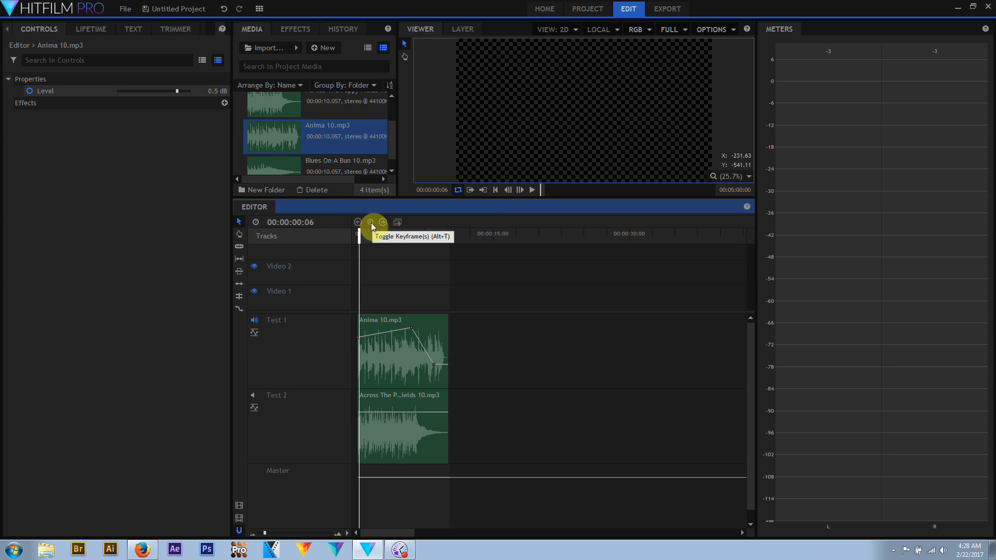
click(393, 431)
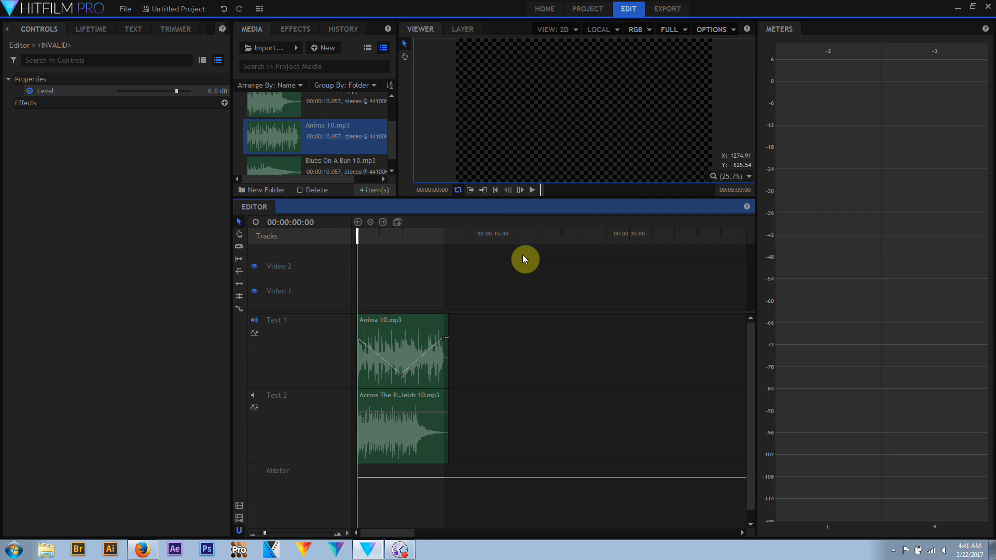
Turn on Hold Peaks for the audio meters during playback, and play Anima 10.mp3 with its Level at 12 dB
click(531, 190)
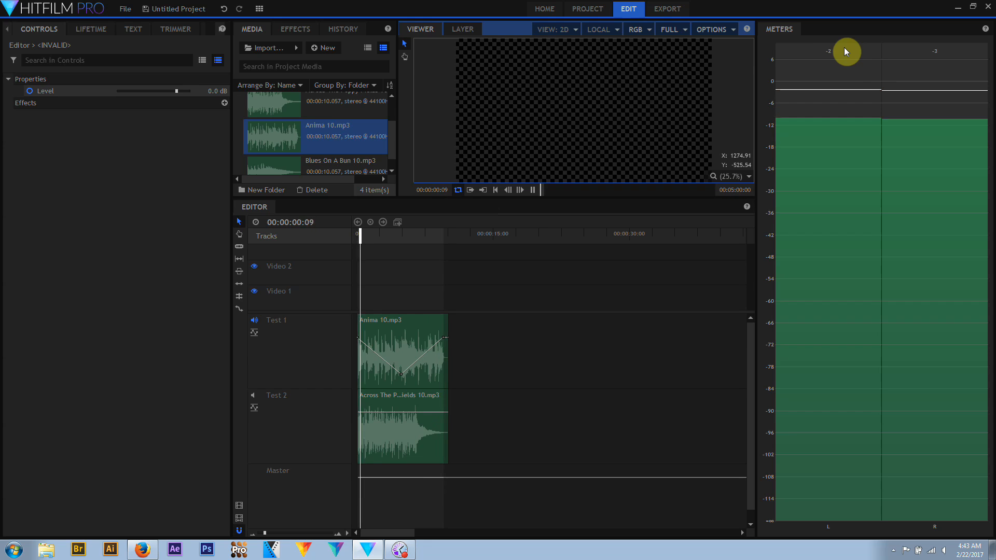
right_click(846, 75)
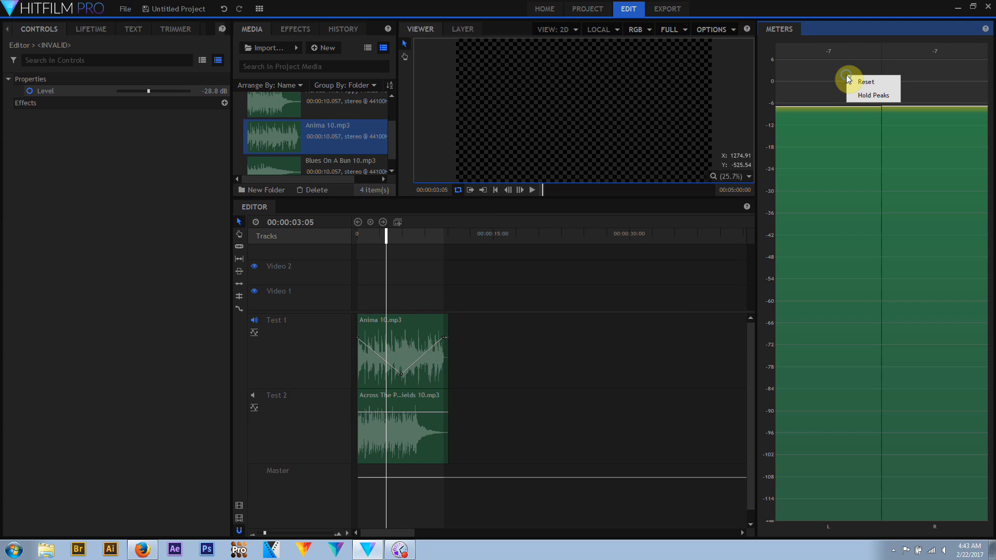
click(870, 97)
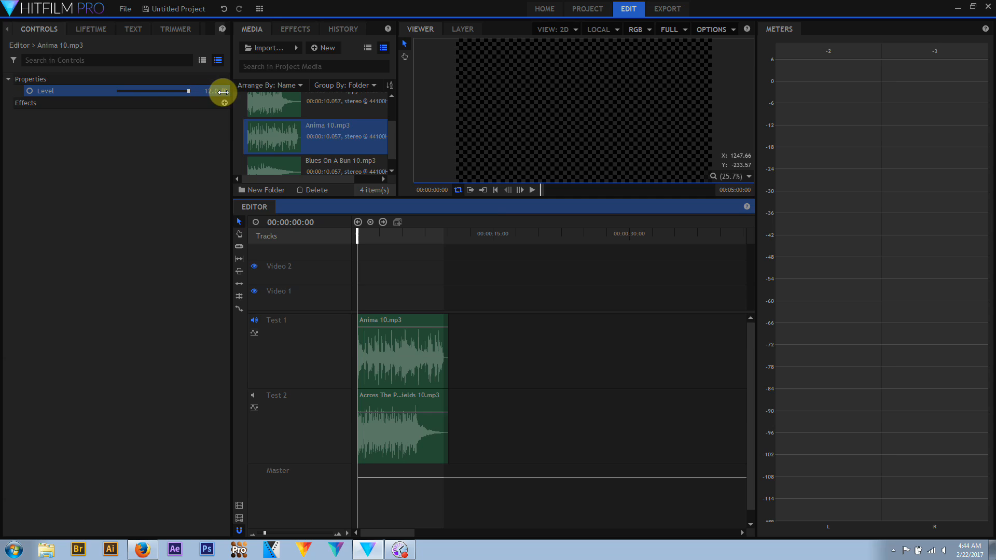
click(532, 190)
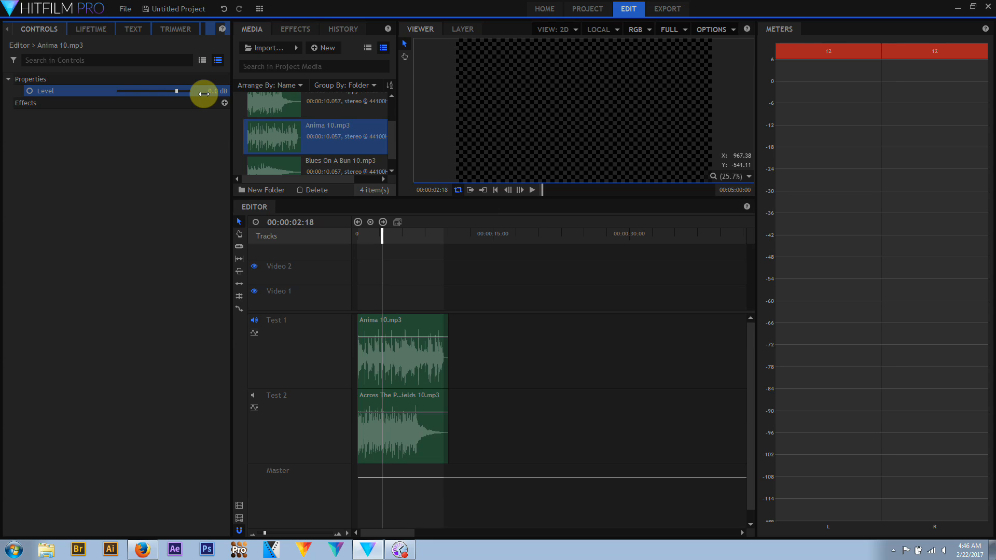
Hide the Meters panel and show the Audio Mixer panel in its place
click(260, 9)
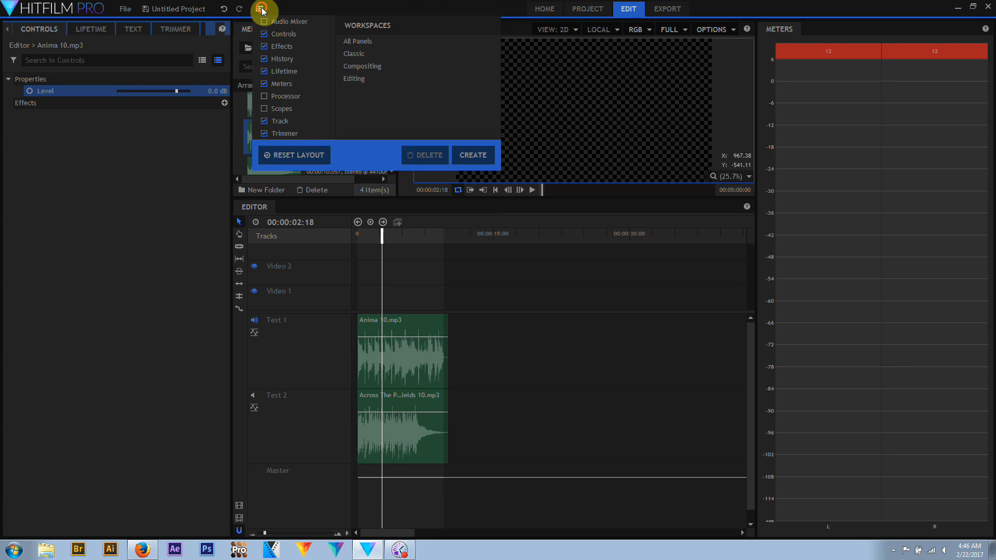
click(264, 83)
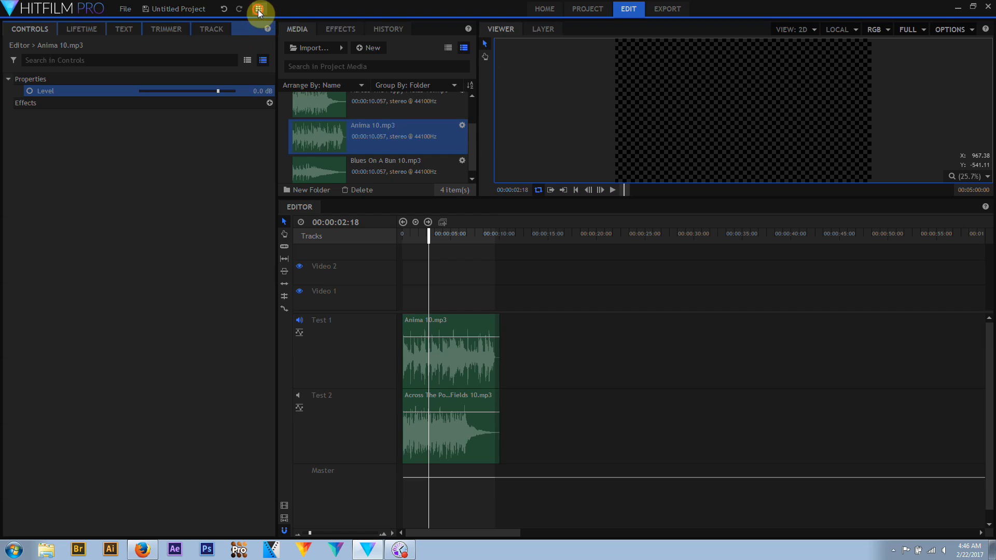
click(259, 9)
click(263, 21)
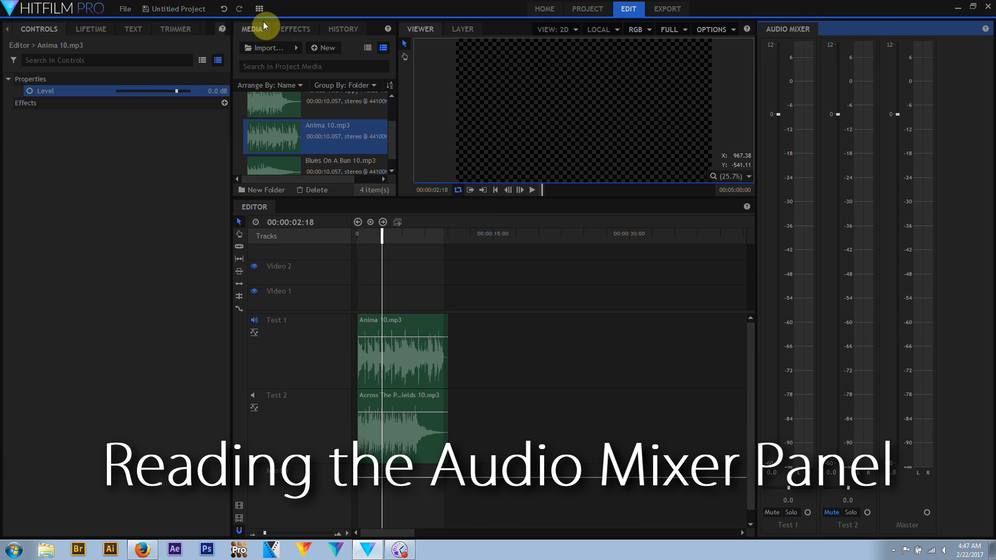
Play the timeline with the Test 2 track muted and unmuted to compare the channel and Master levels in the Audio Mixer
click(532, 190)
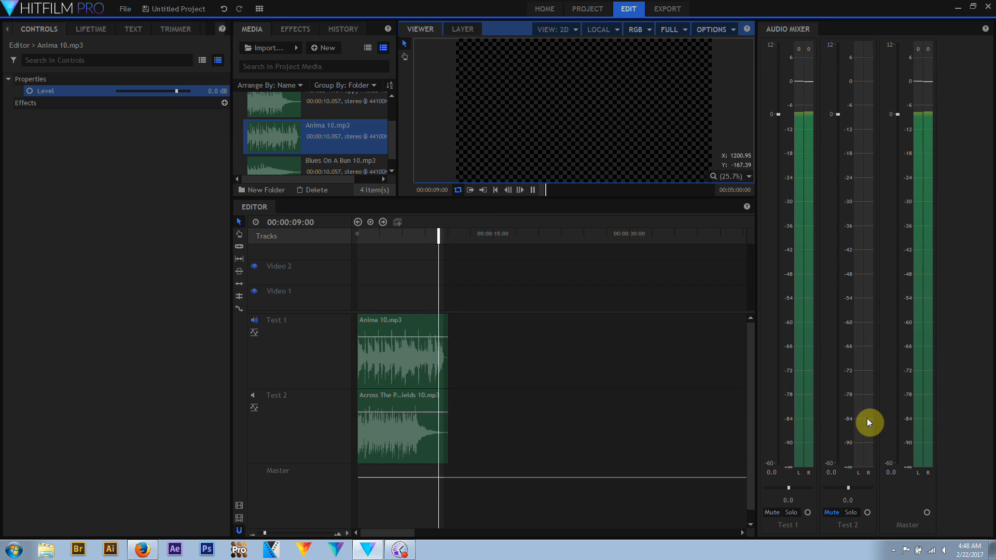
click(254, 395)
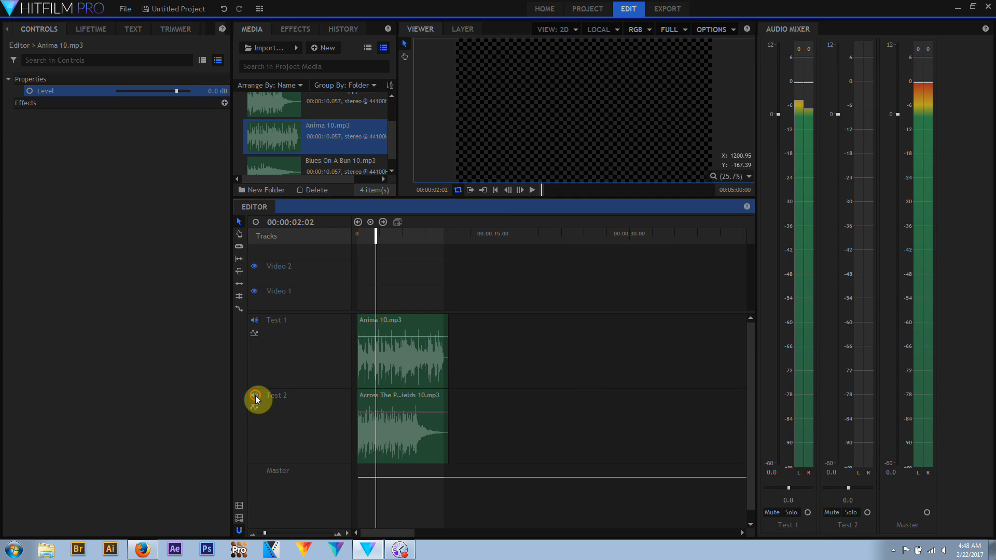
click(532, 190)
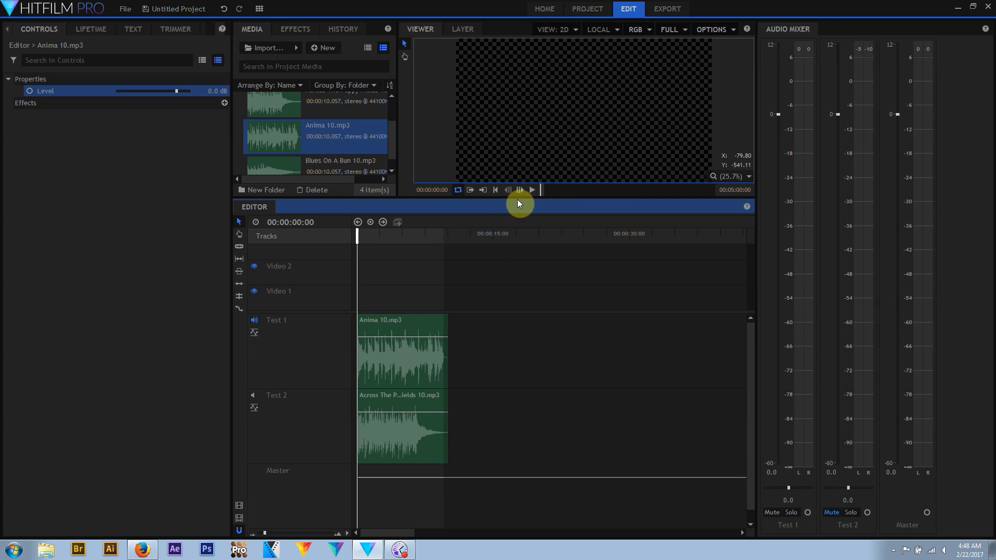
click(531, 192)
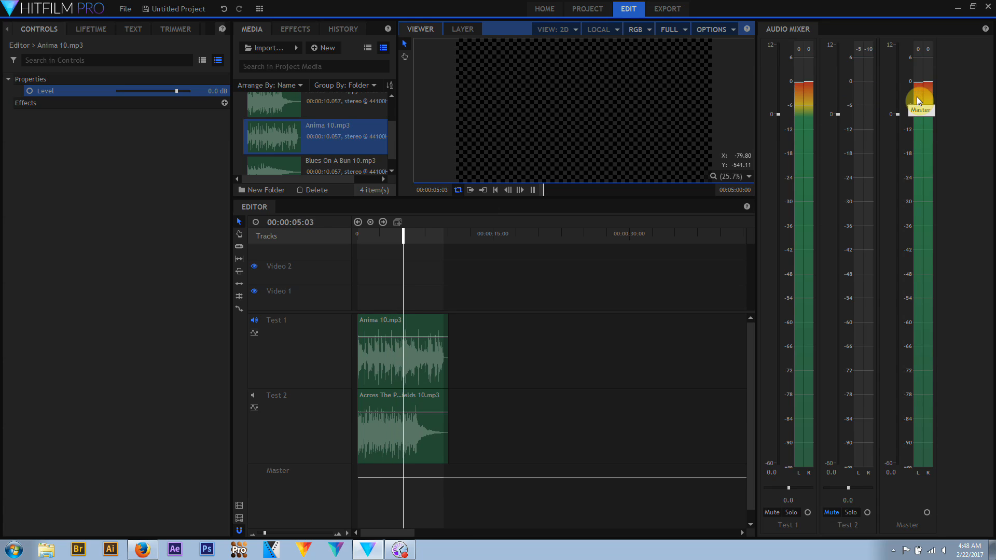
click(254, 395)
click(531, 190)
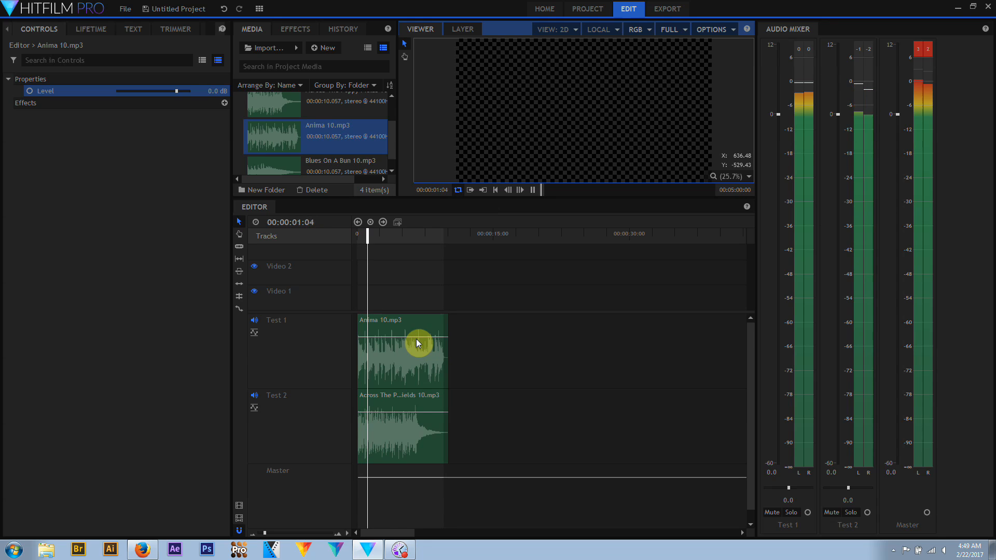
Lower the Master volume fader to -10 dB during playback and readjust it to -5 dB
click(895, 116)
drag(895, 116, 898, 175)
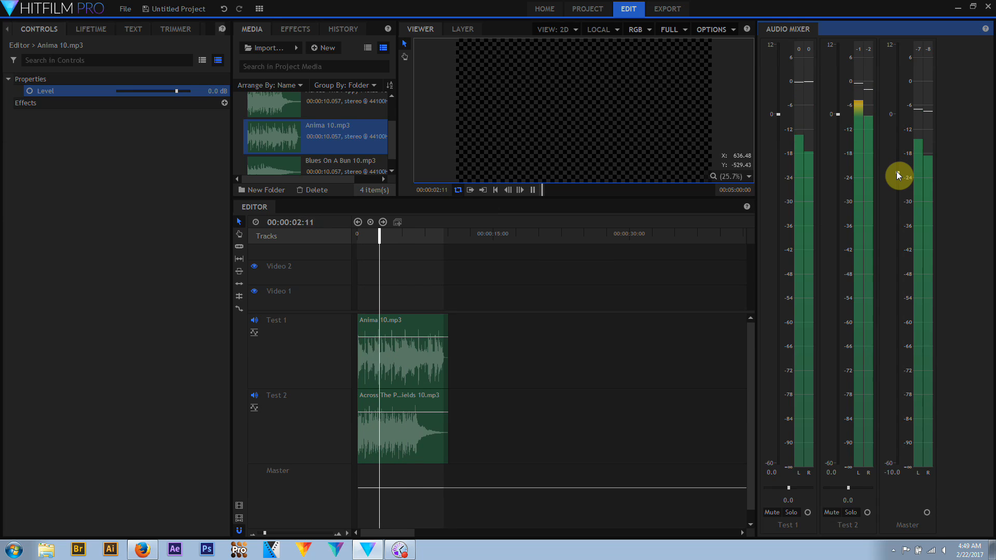
drag(898, 175, 898, 142)
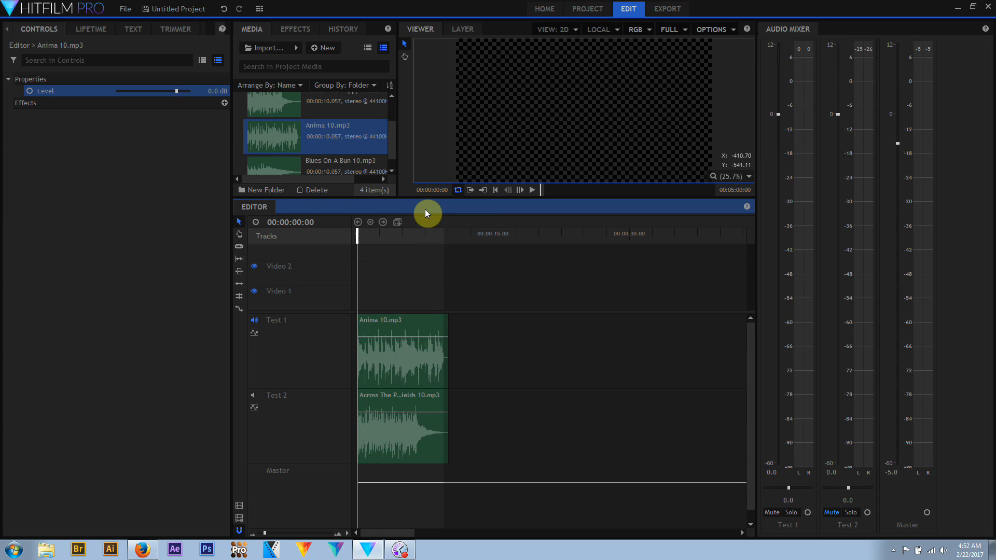
Pan the Test 1 balance to 100, -100 and 100 again during playback, and reset it to 0
click(531, 190)
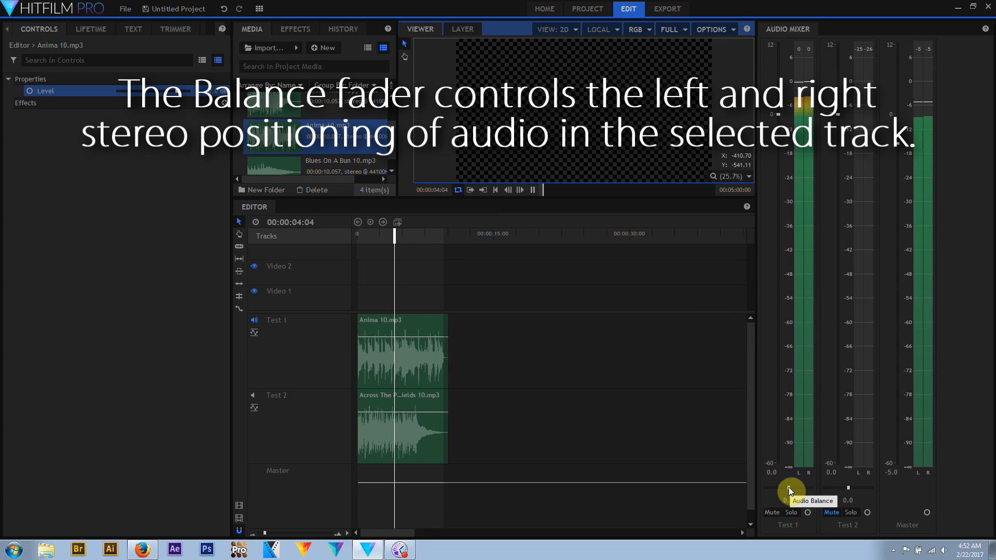
drag(788, 487, 826, 491)
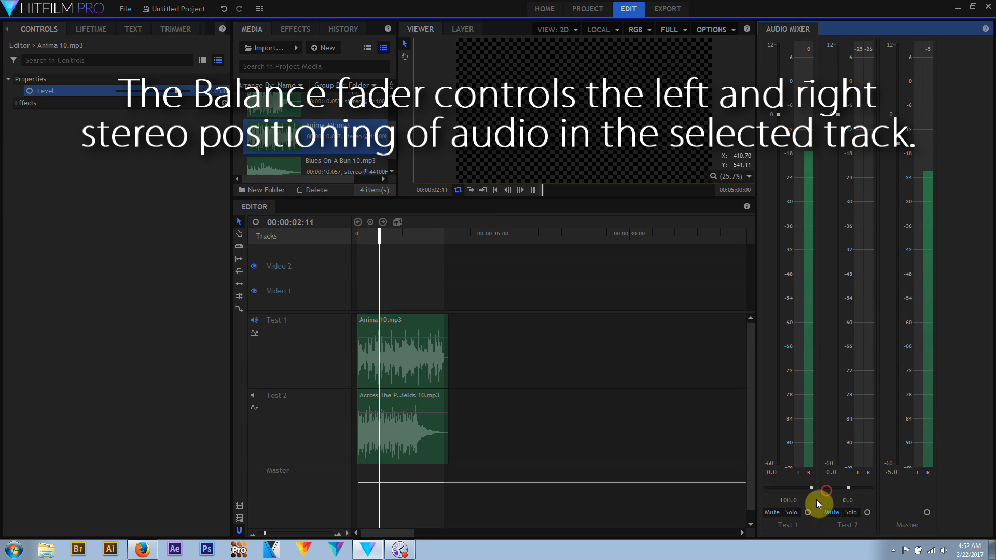
drag(812, 490, 754, 493)
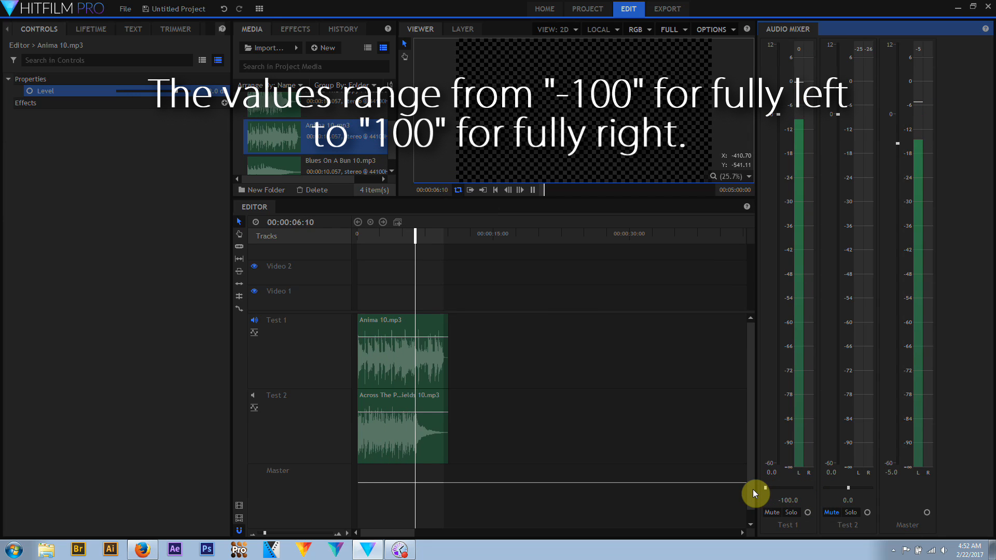
drag(756, 493, 831, 492)
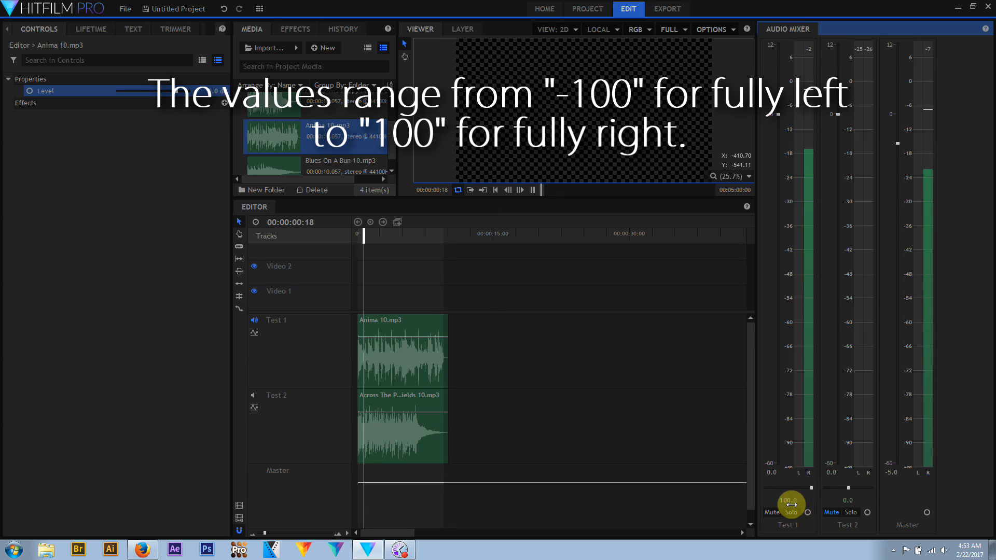
double_click(766, 500)
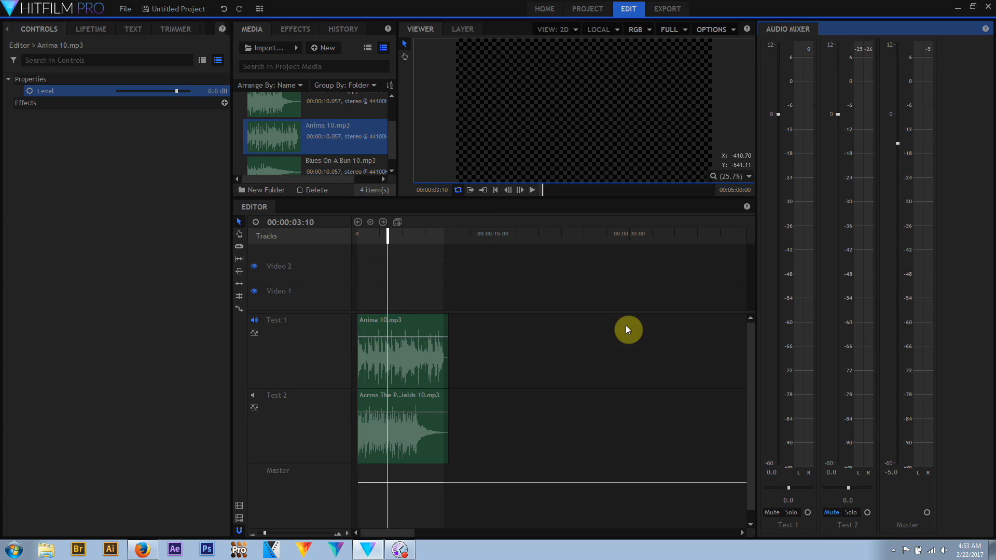
Unmute Test 2 from the mixer during playback, and mute and unmute Test 1
click(536, 190)
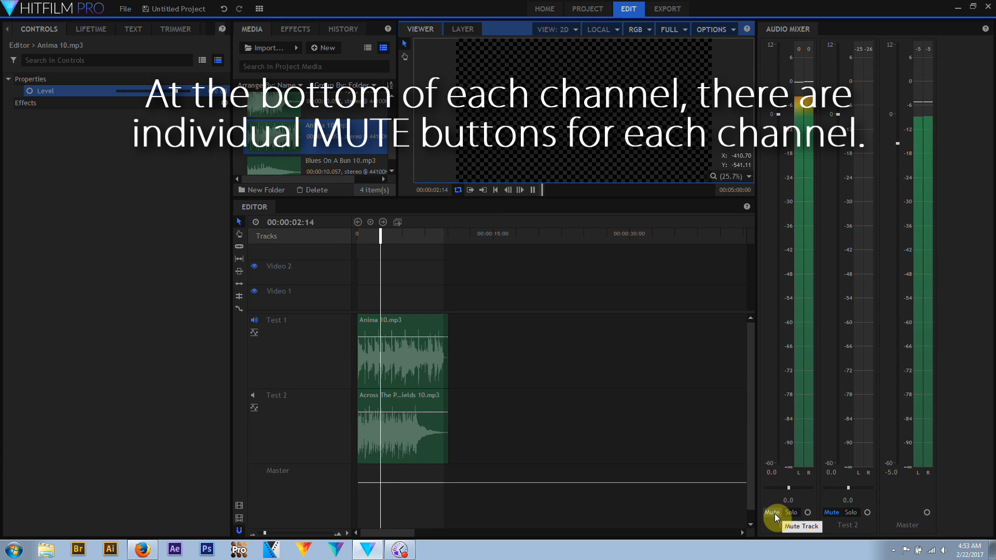
click(832, 512)
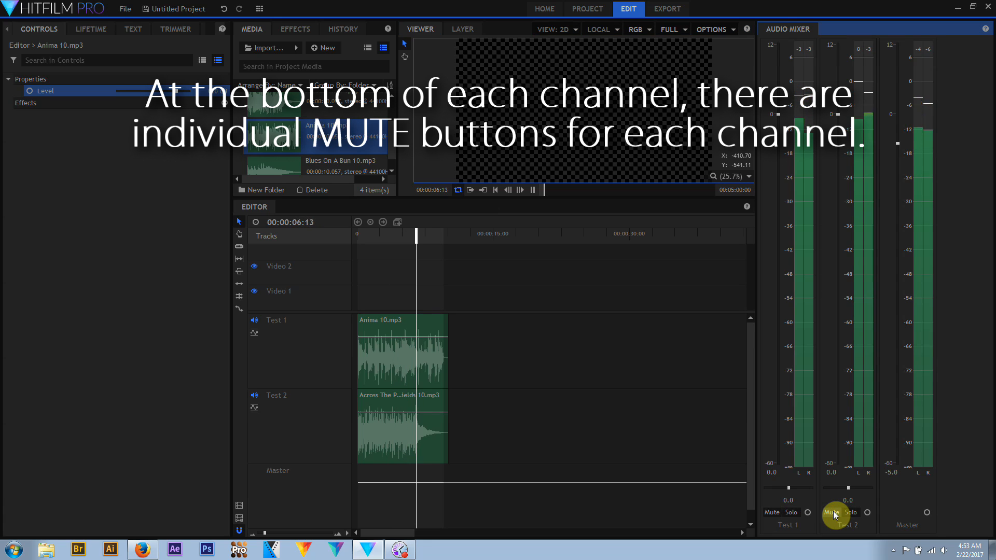
click(775, 514)
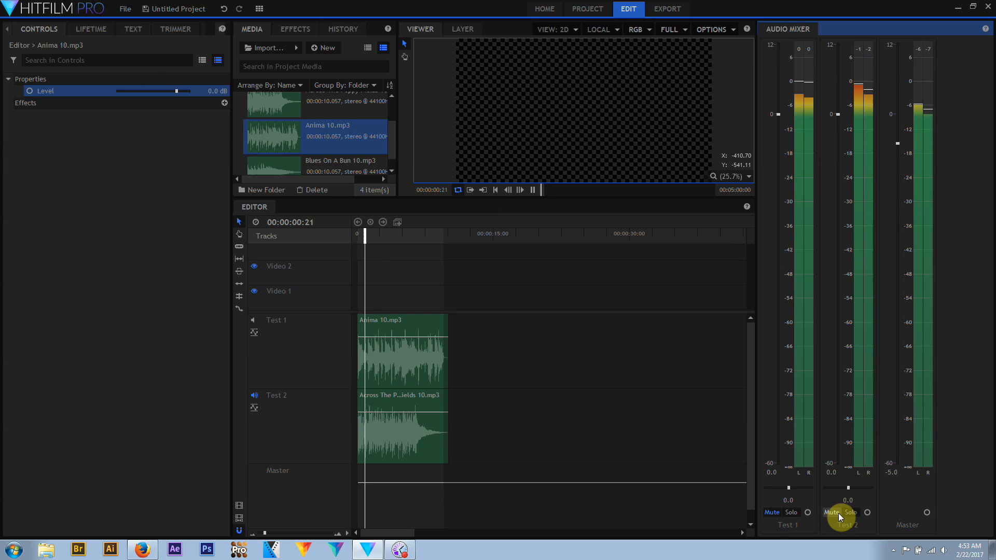
click(772, 514)
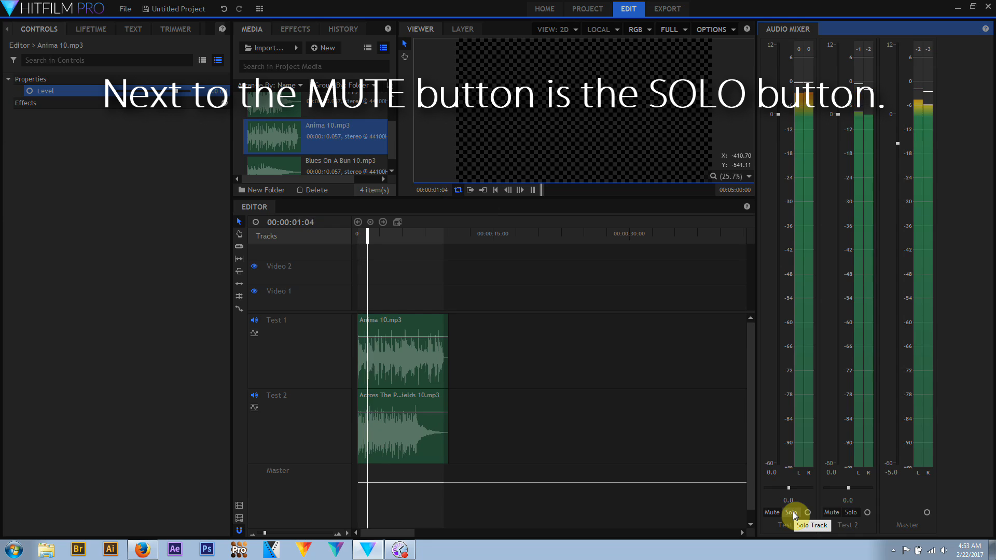
Try soloing Test 1 and Test 2 during playback, stop, mute Test 2 and turn off the Test 1 solo
click(791, 512)
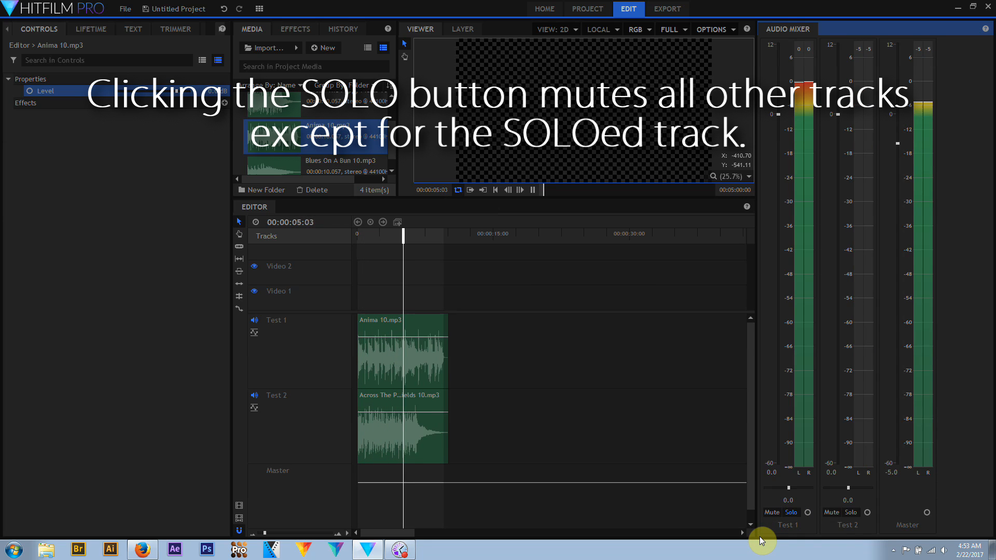
click(850, 513)
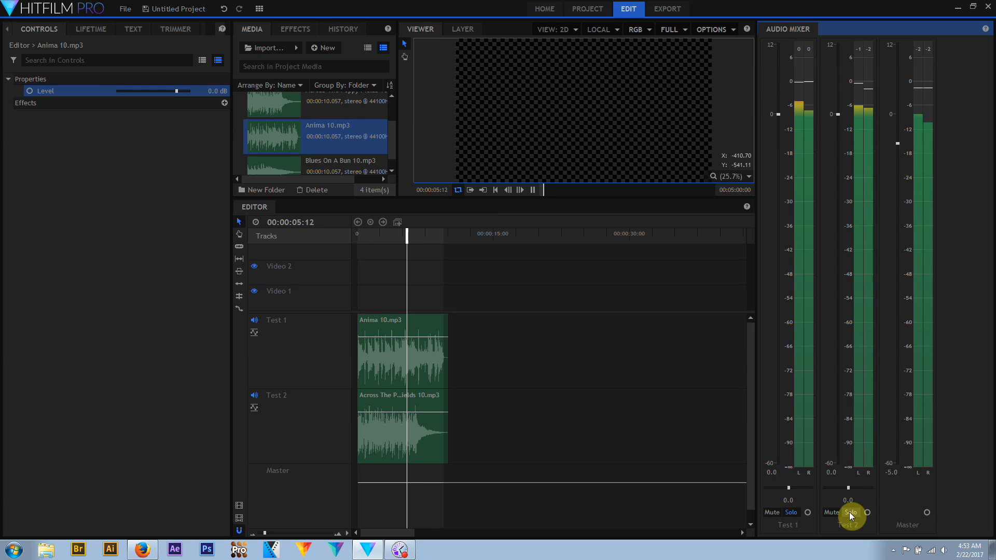
click(850, 513)
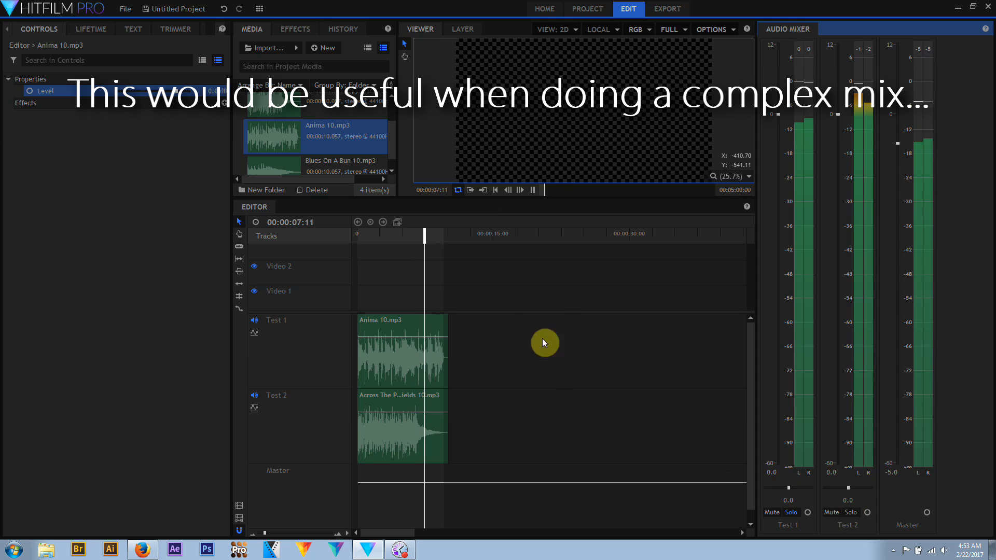
click(533, 190)
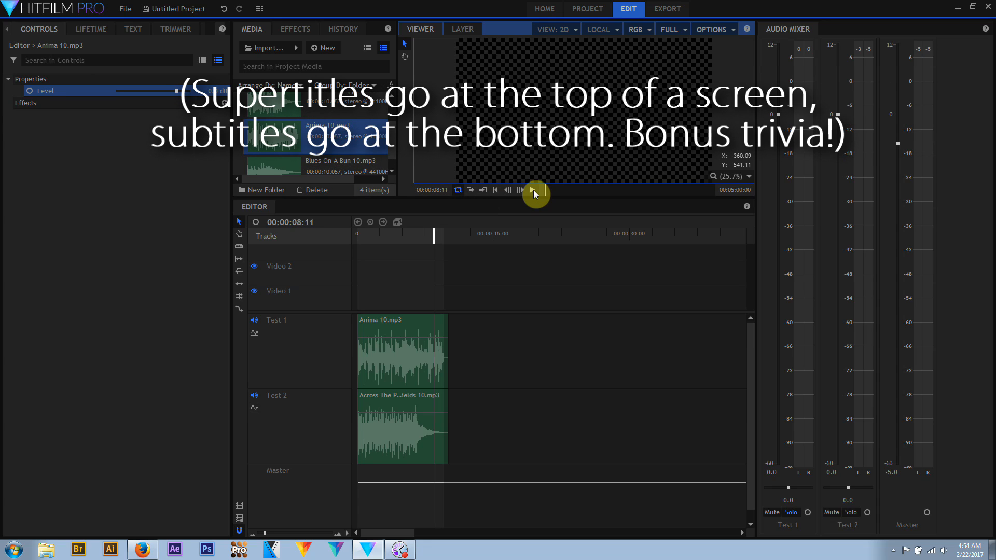
click(830, 512)
click(792, 512)
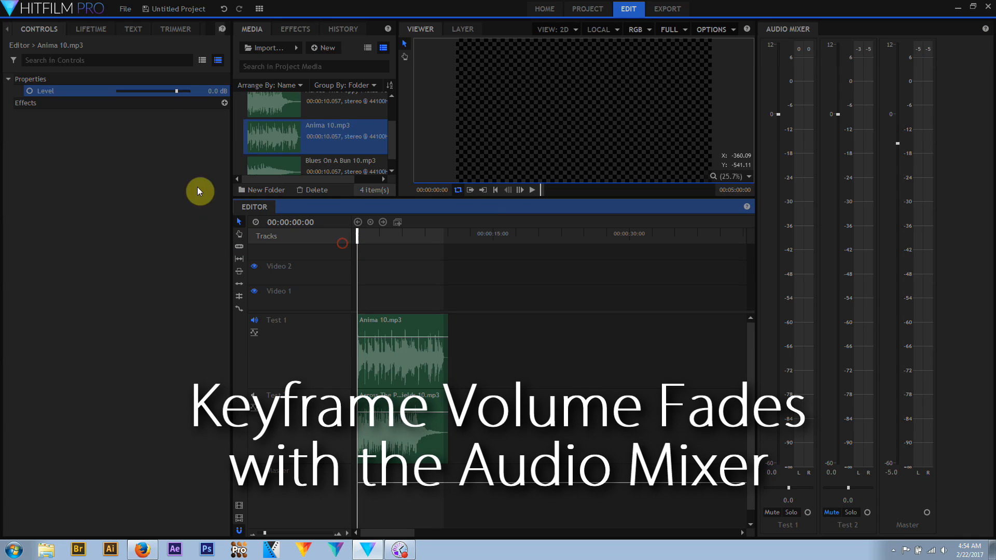
Turn on keyframe recording for Test 1 in the mixer and lower its volume fader during playback
click(808, 514)
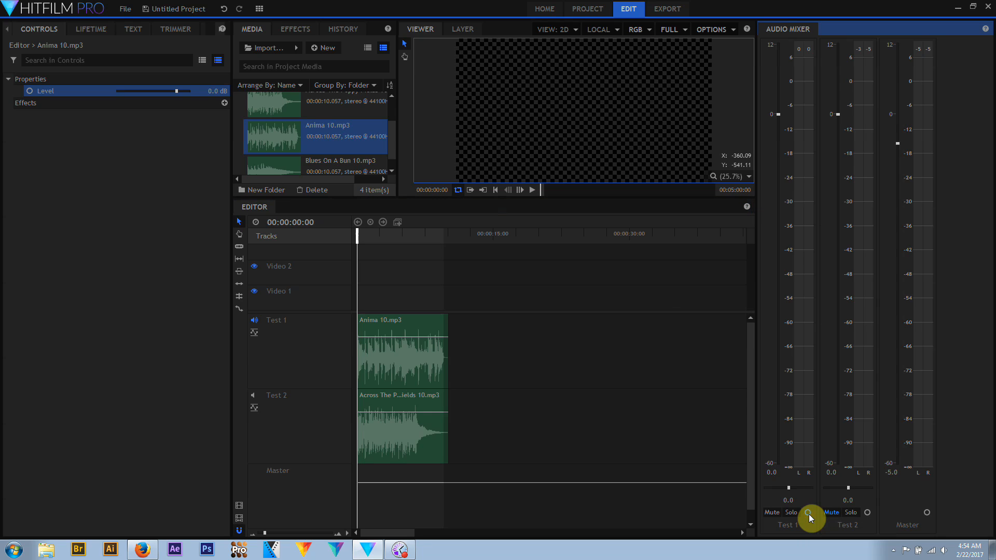
click(532, 190)
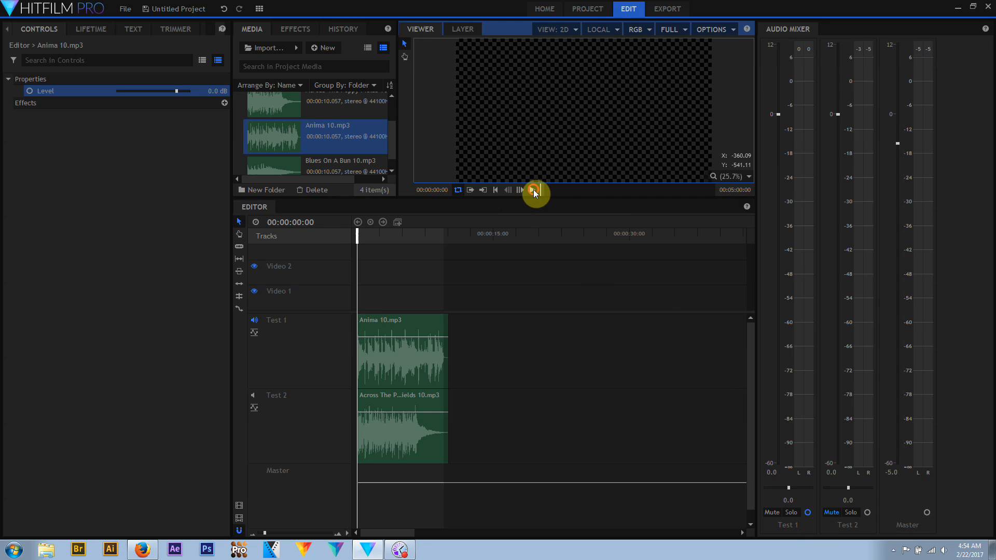
drag(778, 114, 773, 141)
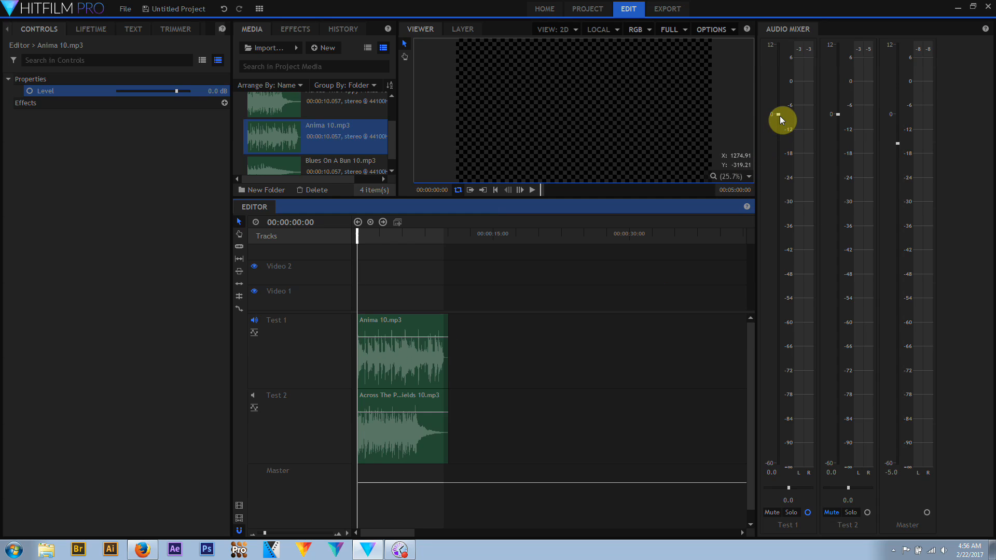
Return the playhead to the start and reset the Test 1 mixer volume to 0 dB
mouse_move(356, 237)
mouse_down()
mouse_move(389, 236)
mouse_move(360, 232)
mouse_up()
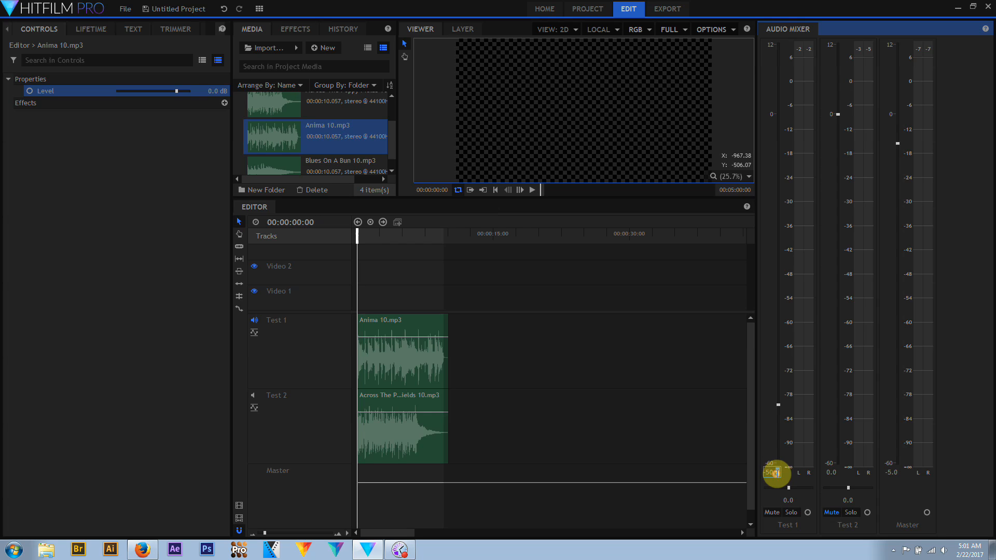
click(772, 472)
drag(766, 472, 803, 472)
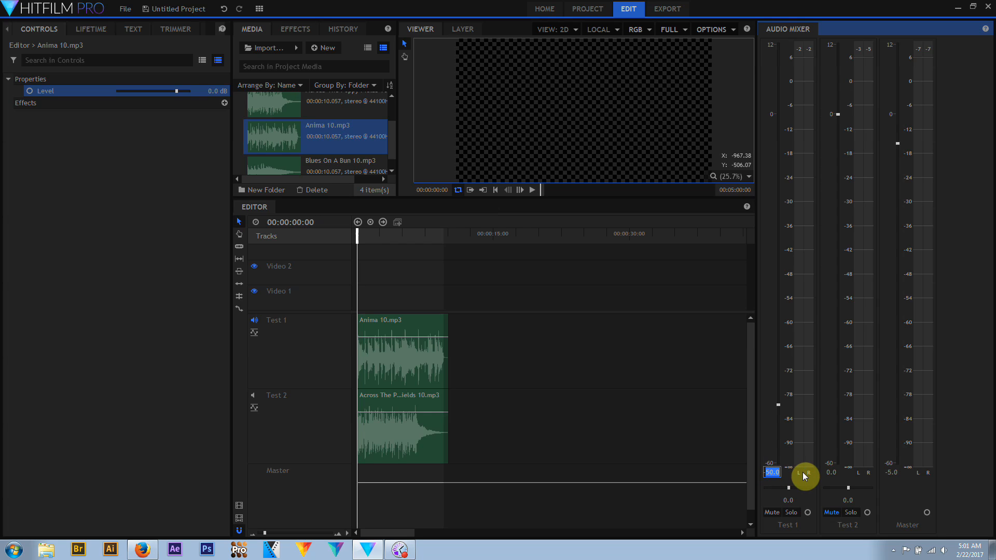
text(0)
key(Return)
click(773, 470)
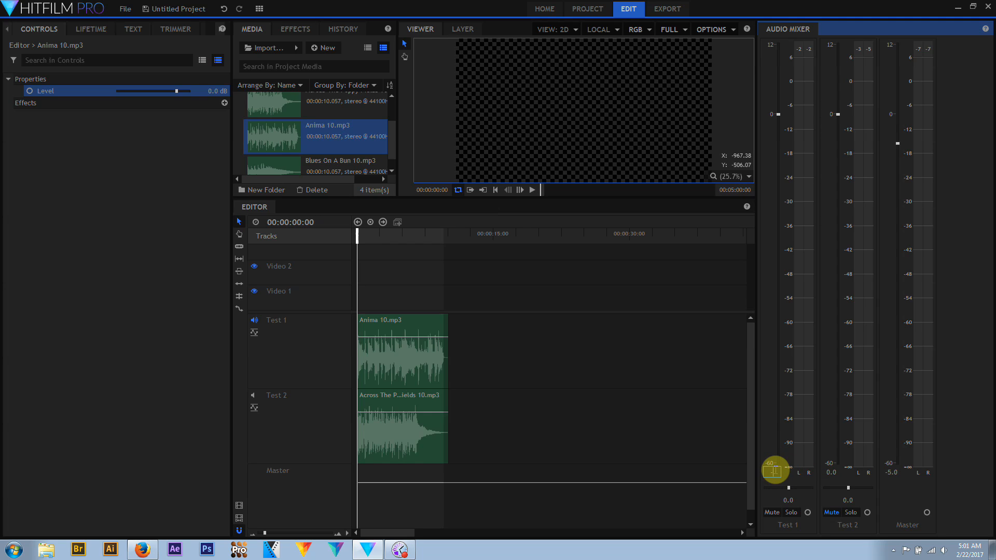
key(Return)
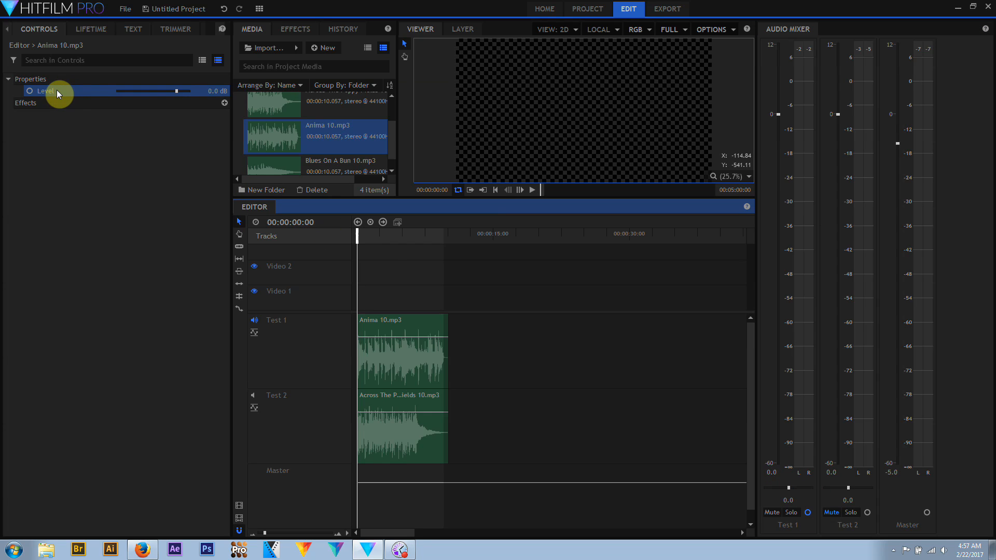
Enable Level keyframing on the Anima 10.mp3 clip from 00:00:00:00 and lower the level to -29.7 dB at 00:00:05:12
click(30, 91)
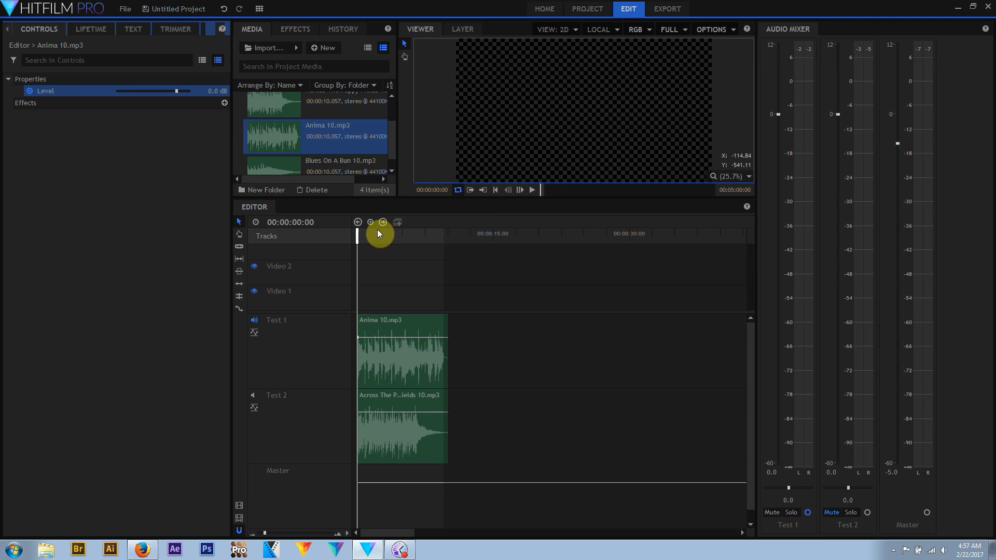
drag(357, 238, 372, 238)
drag(179, 91, 148, 92)
click(407, 239)
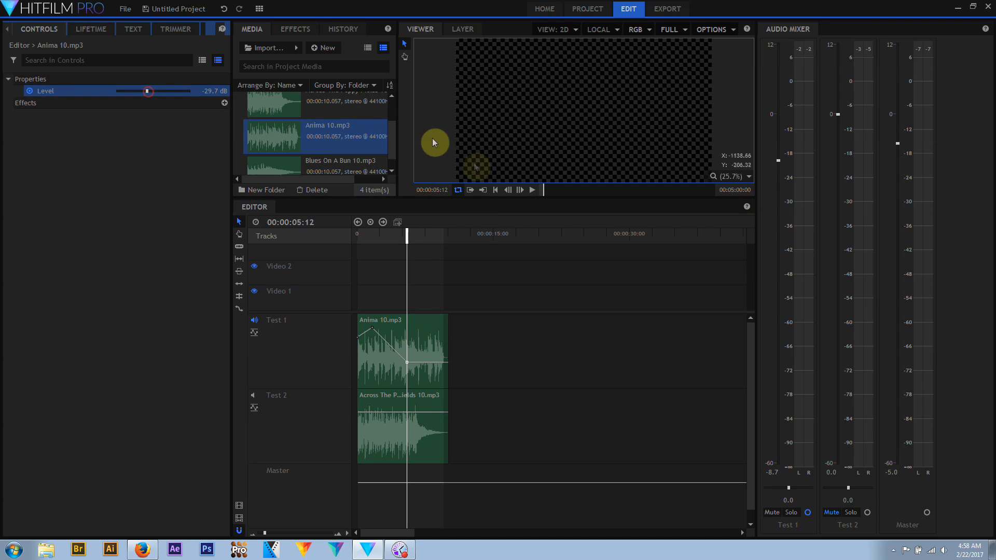
Shift the Test 1 balance toward the right channel during playback with keyframe recording on, and stop playback
click(533, 190)
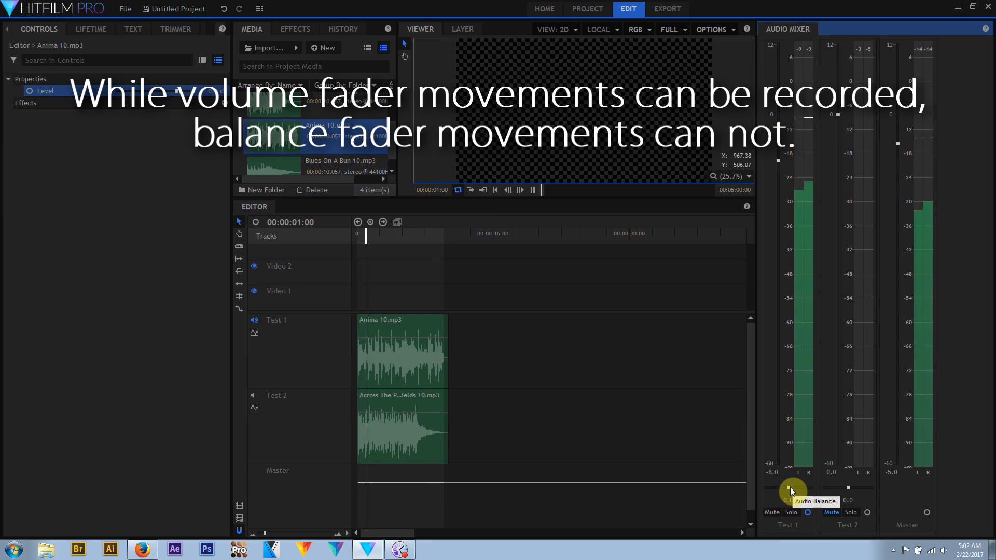
drag(789, 488, 823, 490)
click(532, 190)
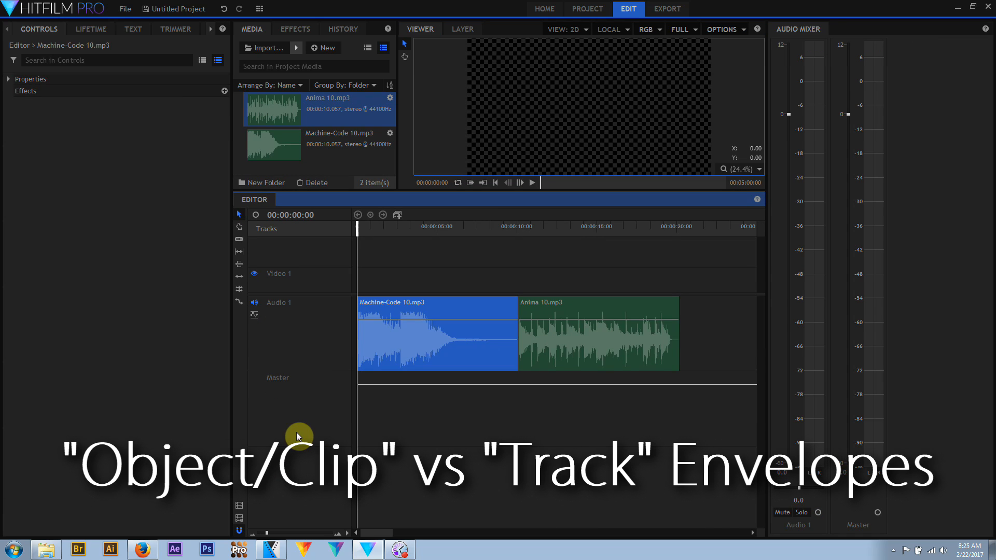
Lower the clip volume envelope of Machine-Code 10.mp3 and switch Audio 1 to its track envelope
click(254, 316)
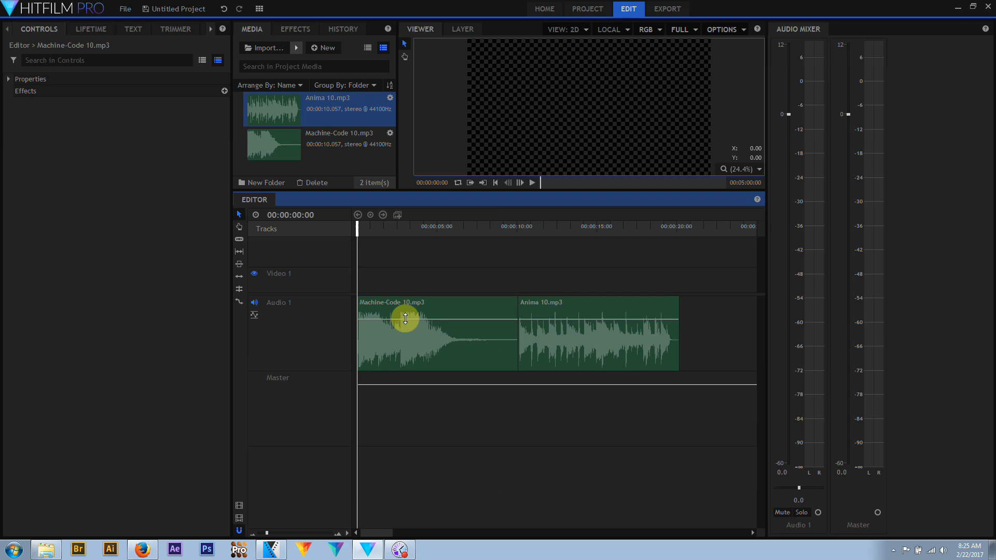
mouse_move(405, 320)
mouse_down()
mouse_move(391, 356)
mouse_move(392, 319)
mouse_up()
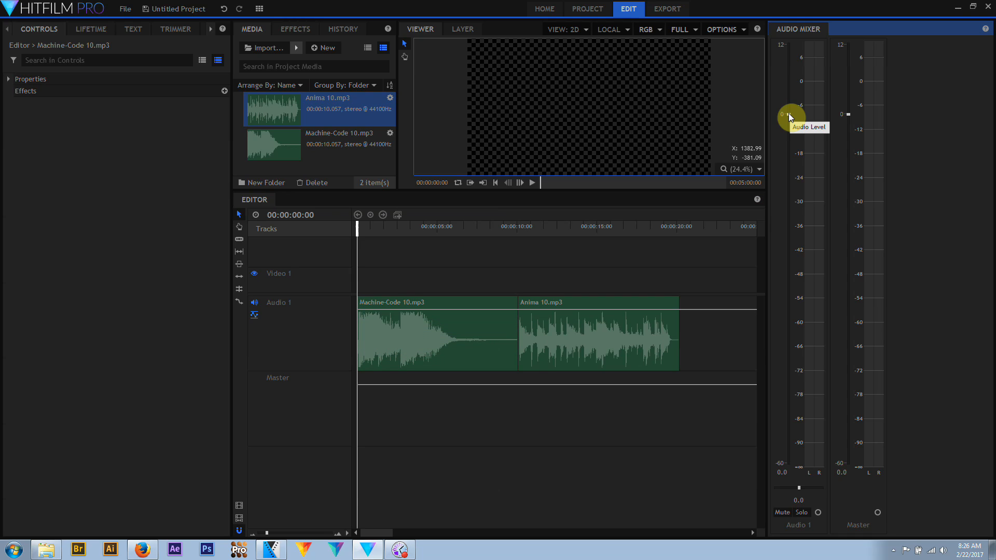
Record Audio 1 volume keyframes by moving its mixer fader down and up during playback, ending at -2 dB
click(789, 114)
drag(796, 343, 795, 114)
click(822, 512)
click(532, 182)
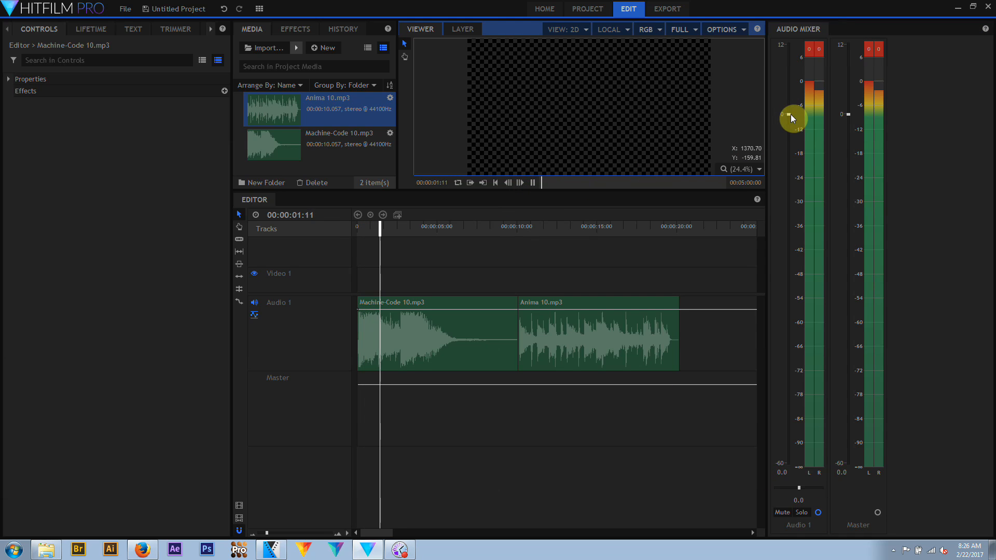
mouse_move(788, 114)
mouse_down()
mouse_move(802, 351)
mouse_move(776, 133)
mouse_move(791, 189)
mouse_move(802, 366)
mouse_move(776, 233)
mouse_move(774, 125)
mouse_up()
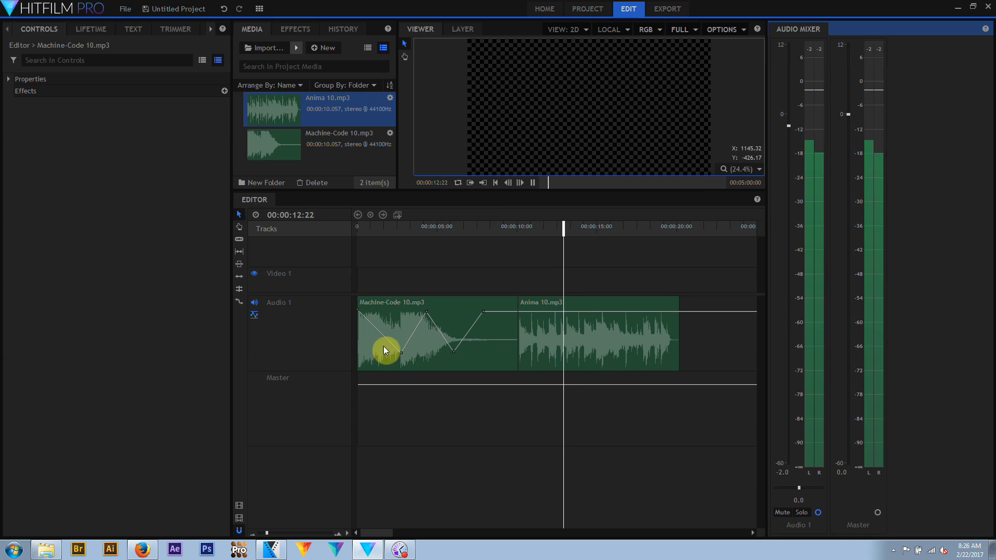
Switch Audio 1 back and forth between clip envelopes and the track envelope to compare their volume lines
click(255, 314)
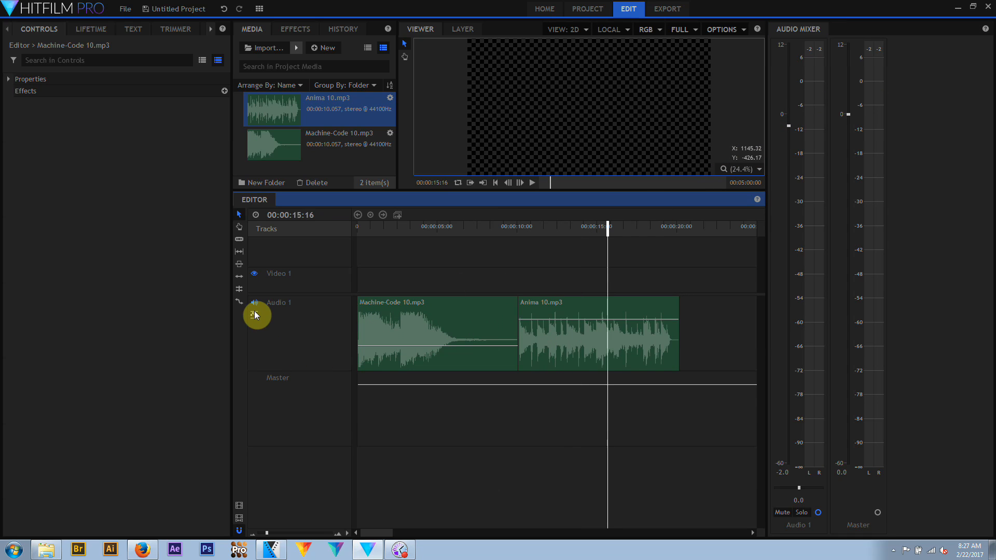
click(255, 314)
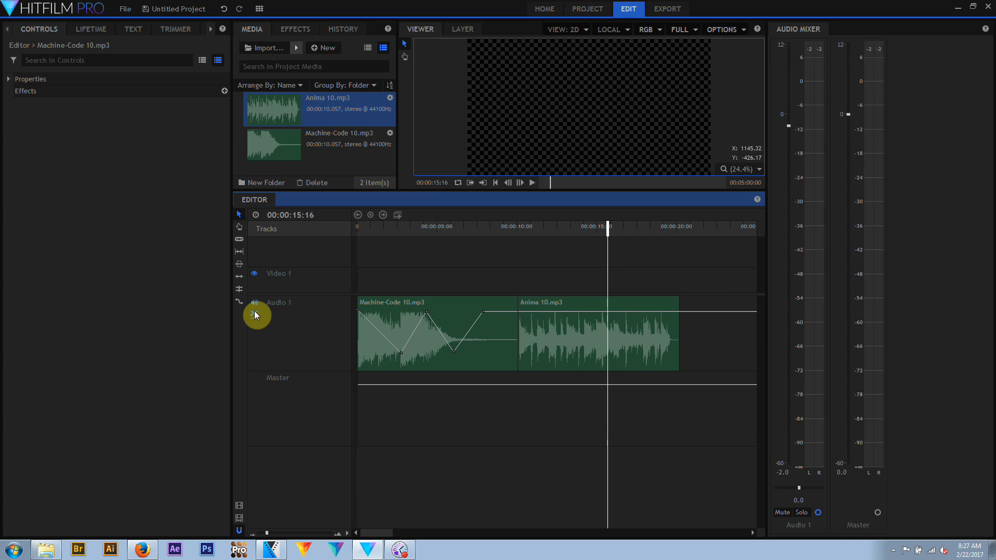
click(254, 312)
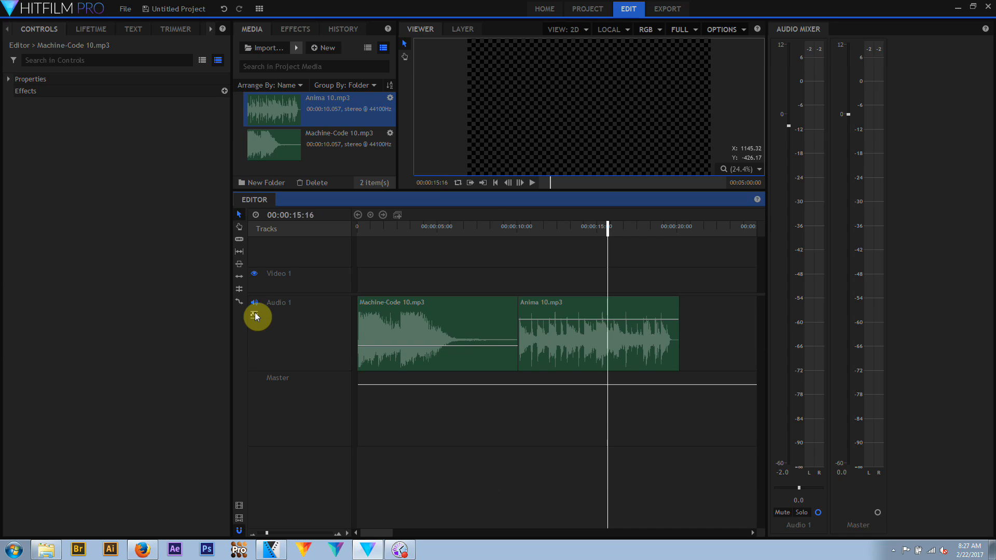
click(254, 312)
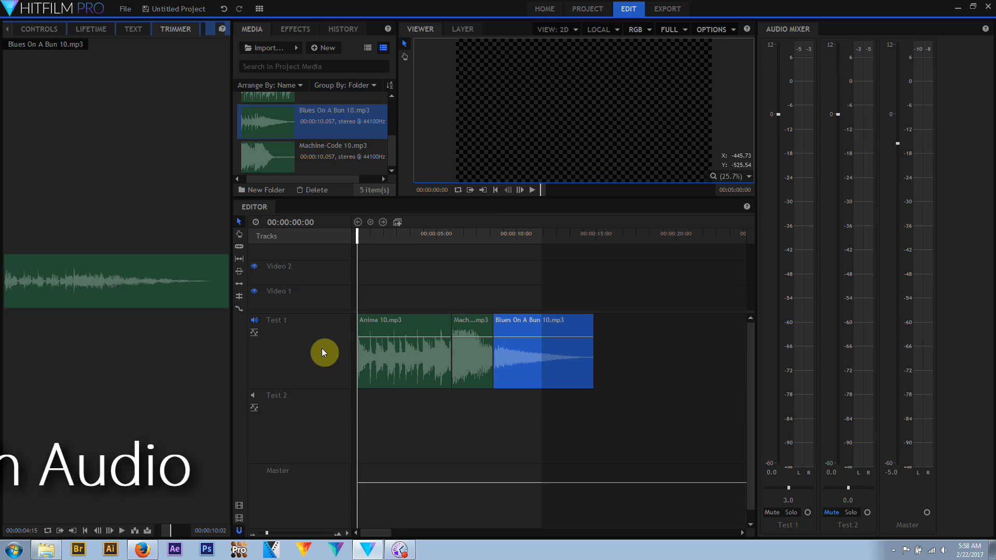
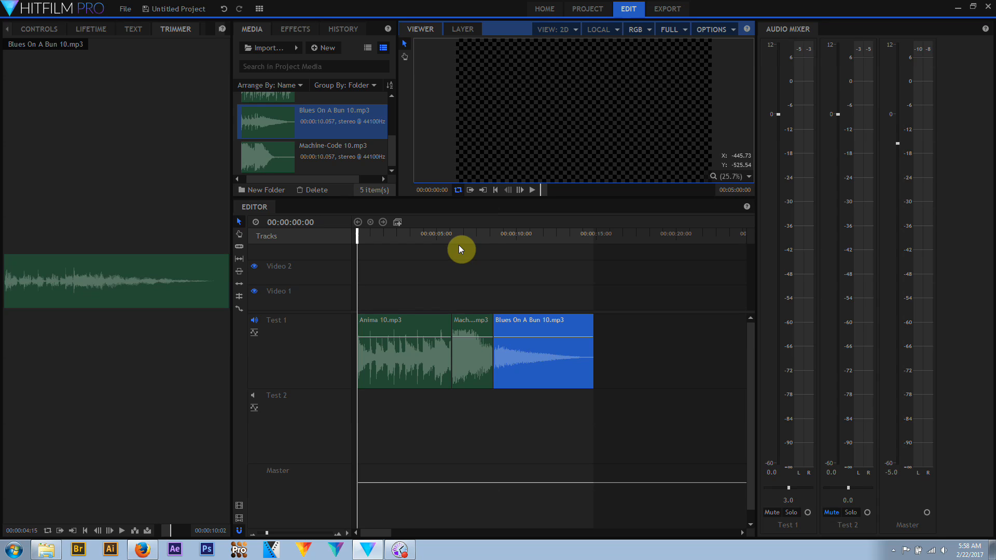
Play back the three clips on Test 1, stop, and return the playhead to the start
click(533, 192)
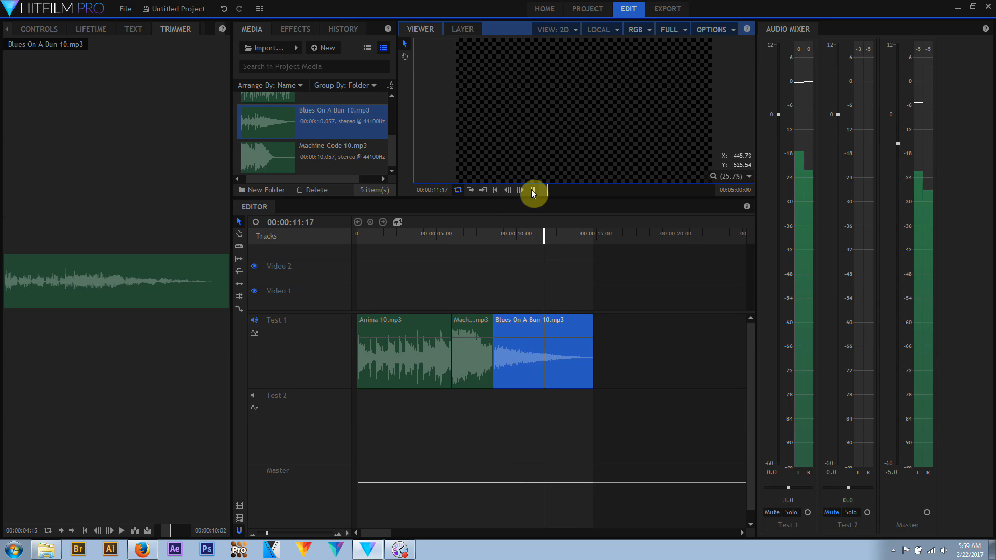
click(532, 191)
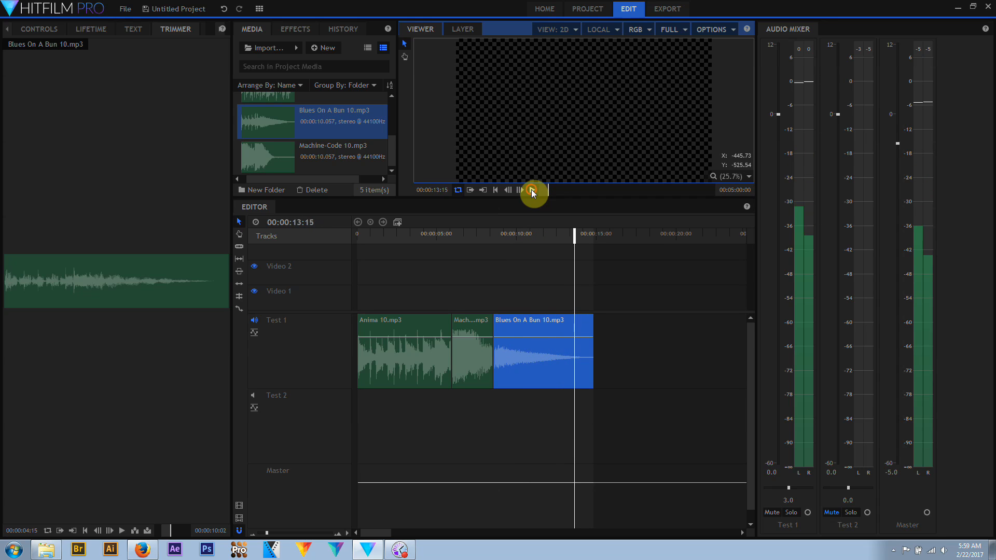
drag(573, 240, 343, 231)
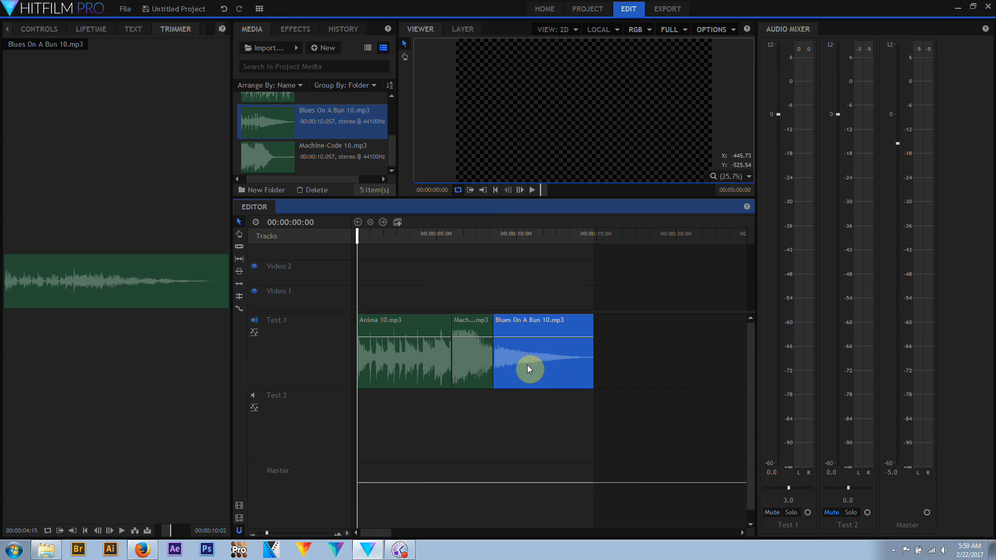
Move the Blues On A Bun 10.mp3 clip earlier over the Machine-Code clip, and undo the move
drag(527, 366, 511, 372)
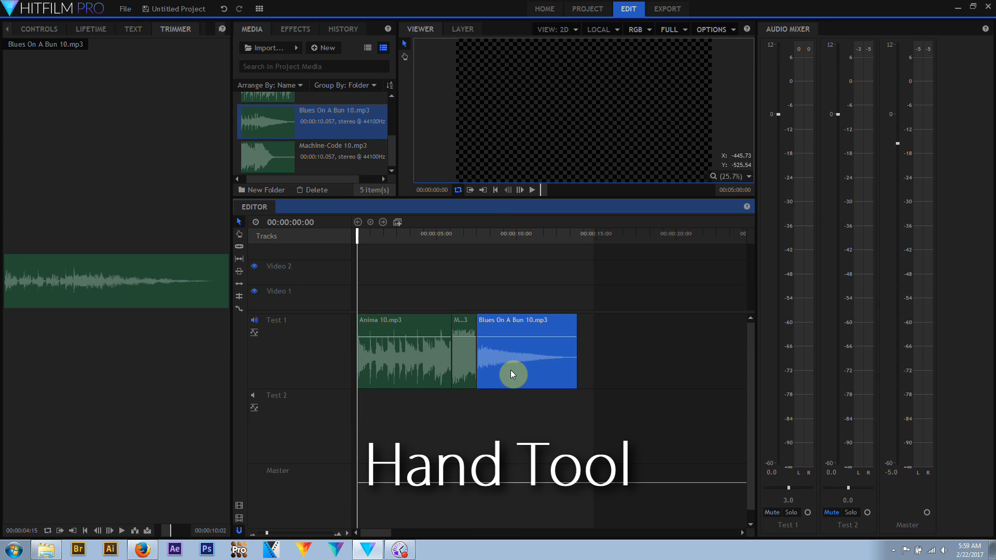
key(ctrl+z)
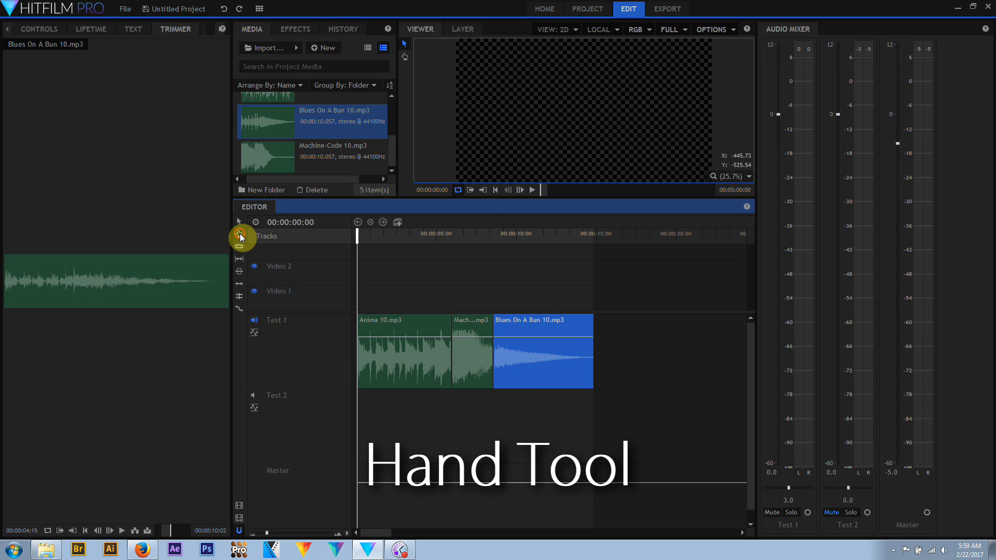
Try panning the timeline horizontally with the Hand tool
click(239, 234)
click(442, 290)
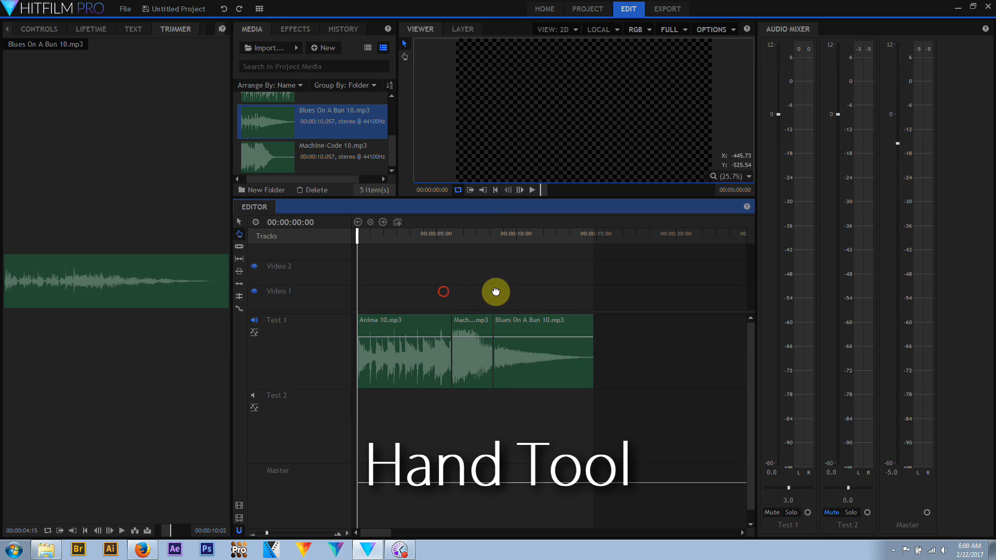
drag(535, 289, 622, 275)
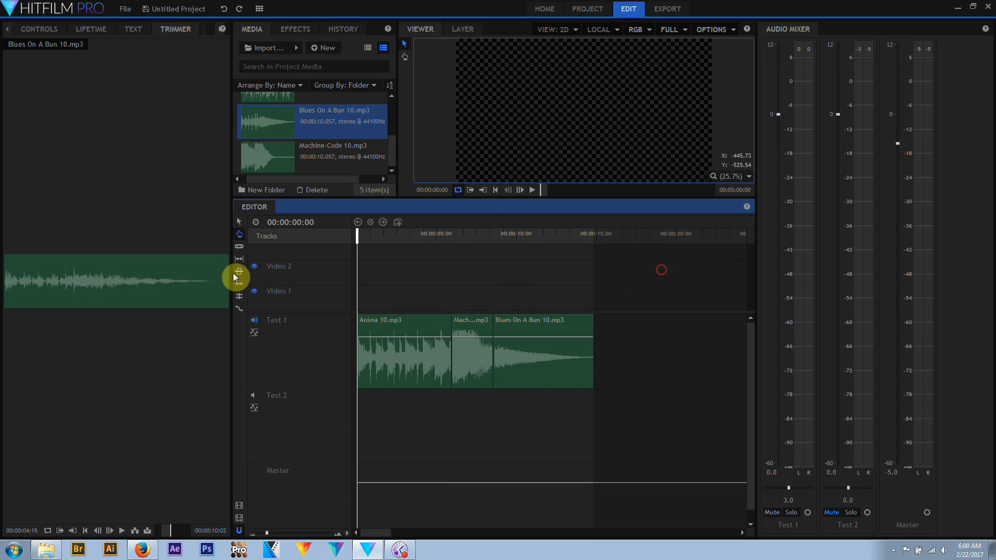
Cut the Blues On A Bun 10.mp3 clip near its middle with the Slice tool, and undo the cut
click(541, 354)
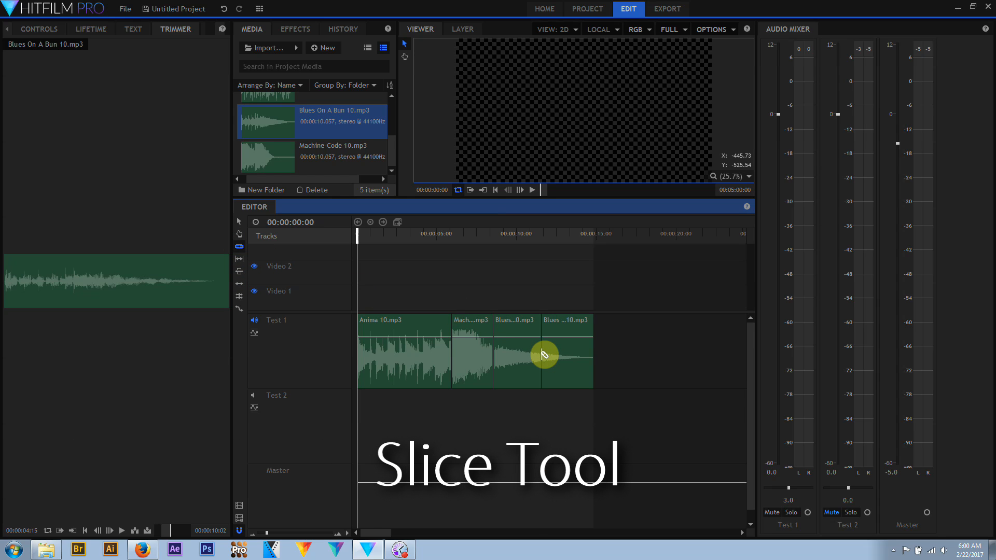
key(ctrl+z)
Slip the content of the Machine-Code 10.mp3 clip on Test 1 by +00:00:02:17 with the Slip tool
click(239, 258)
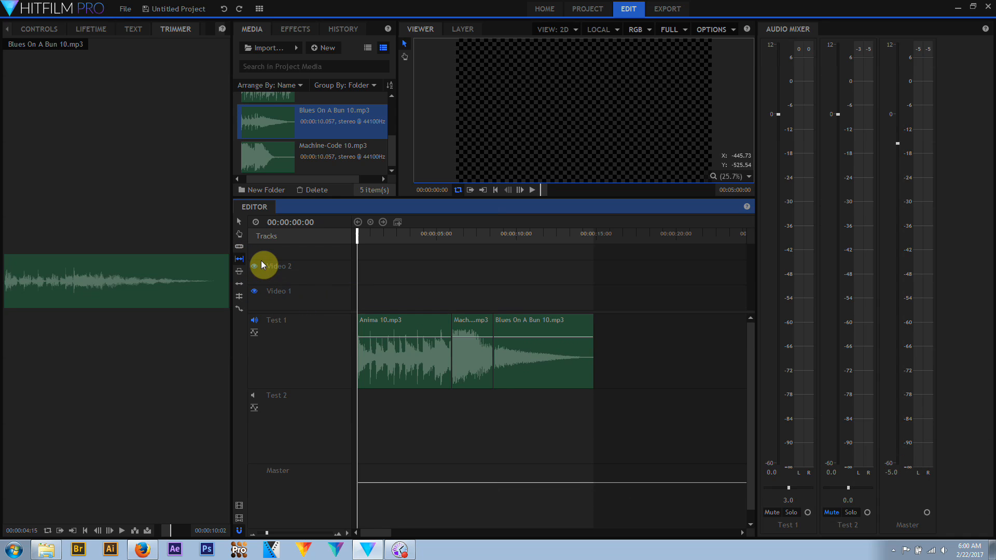
click(468, 362)
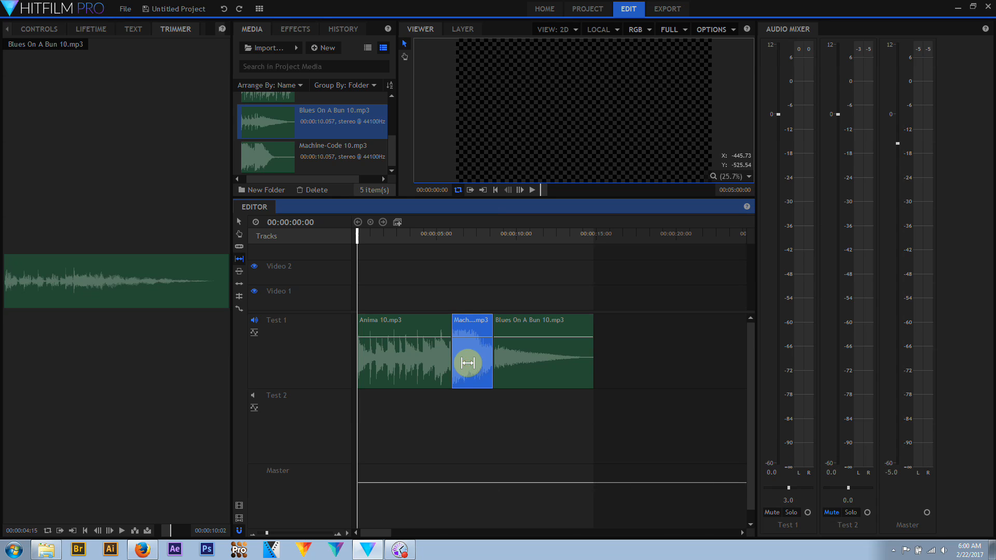
drag(468, 362, 518, 362)
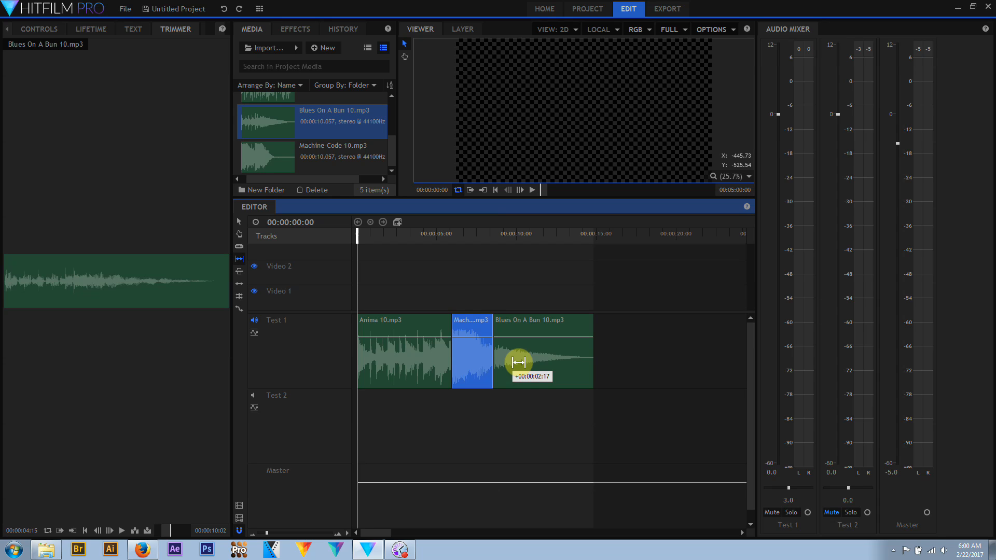
drag(518, 362, 518, 362)
Play the timeline from 00:00:04:17 through the slipped Machine-Code clip, and stop playback
click(431, 235)
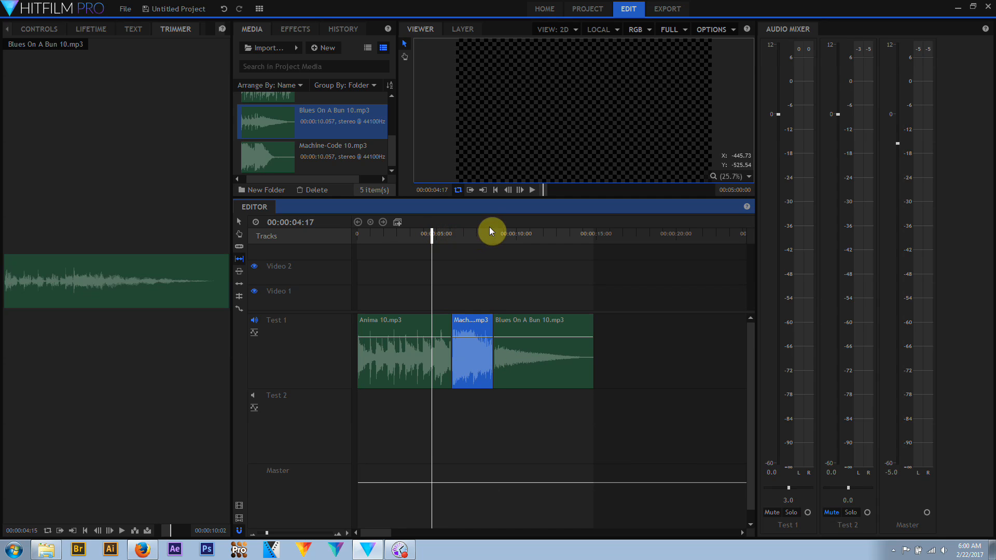
click(534, 190)
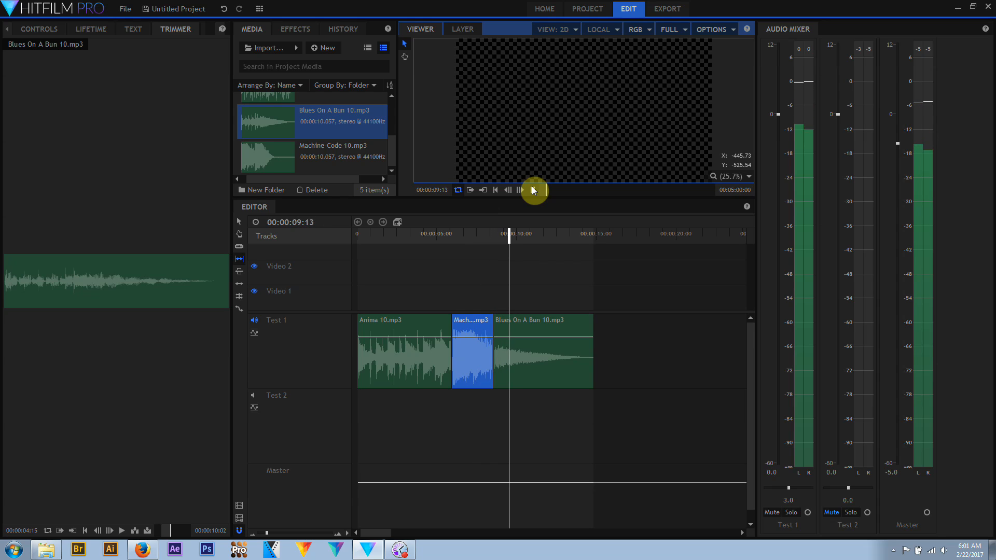
click(504, 212)
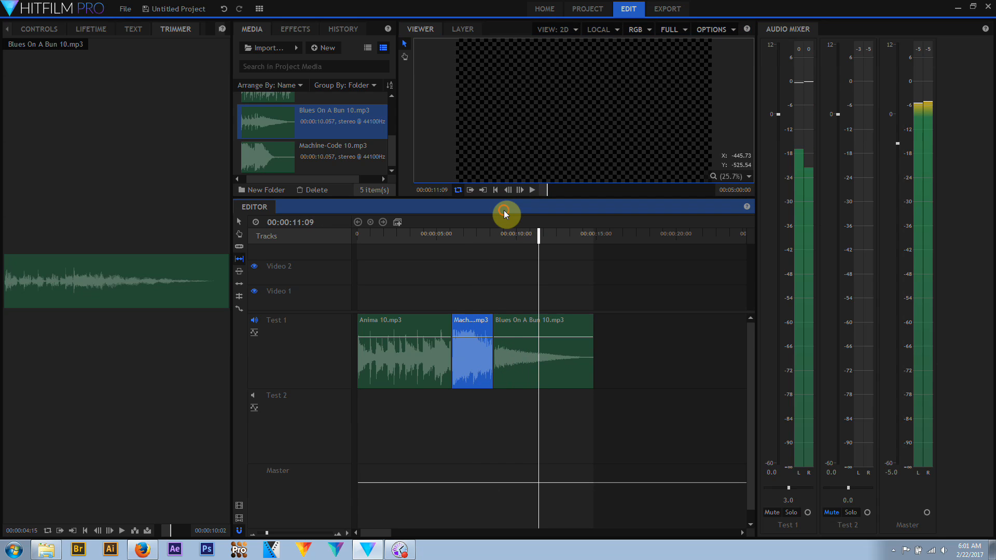
Slide the Machine-Code 10.mp3 clip on Test 1 about 1 second later with the Slide tool, and play from 00:00:04:22
click(239, 272)
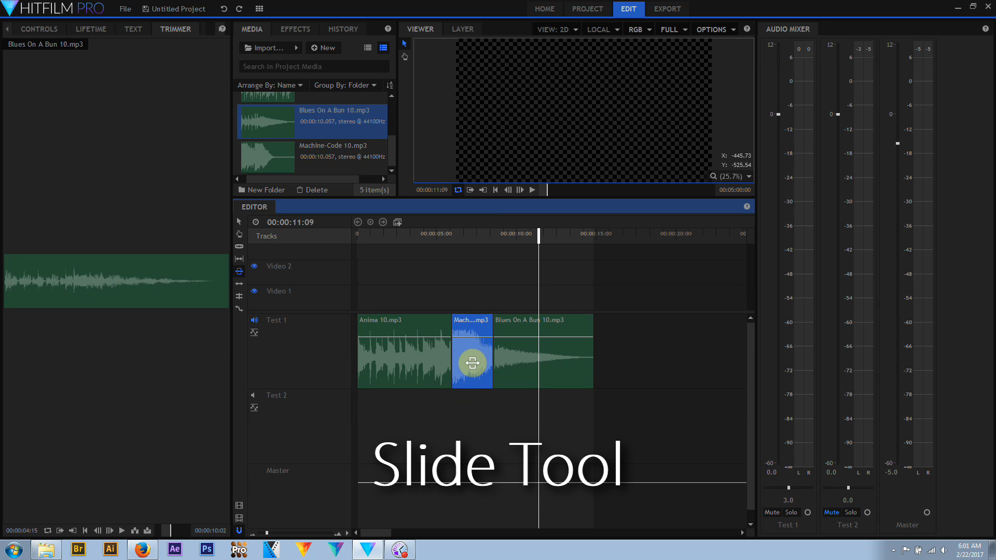
drag(472, 363, 494, 369)
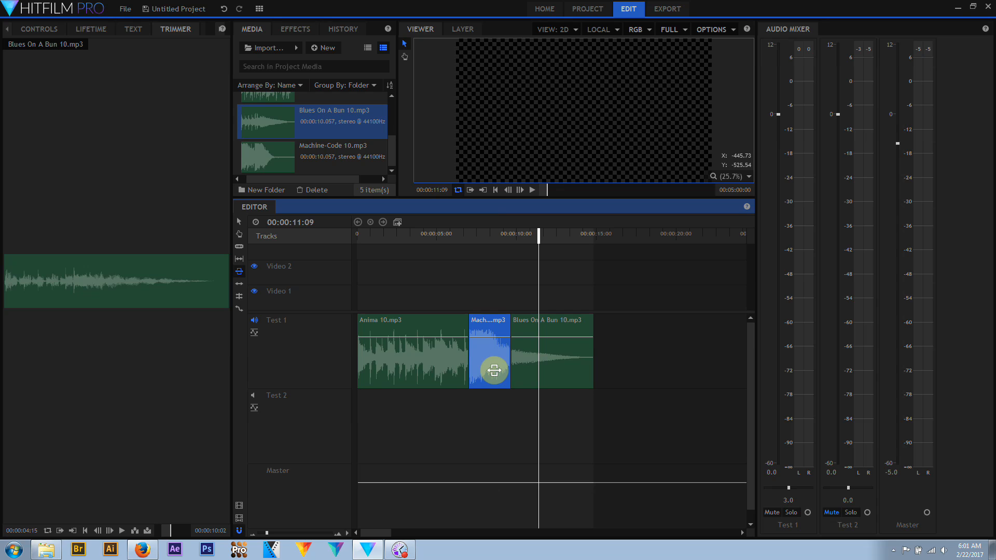
click(434, 233)
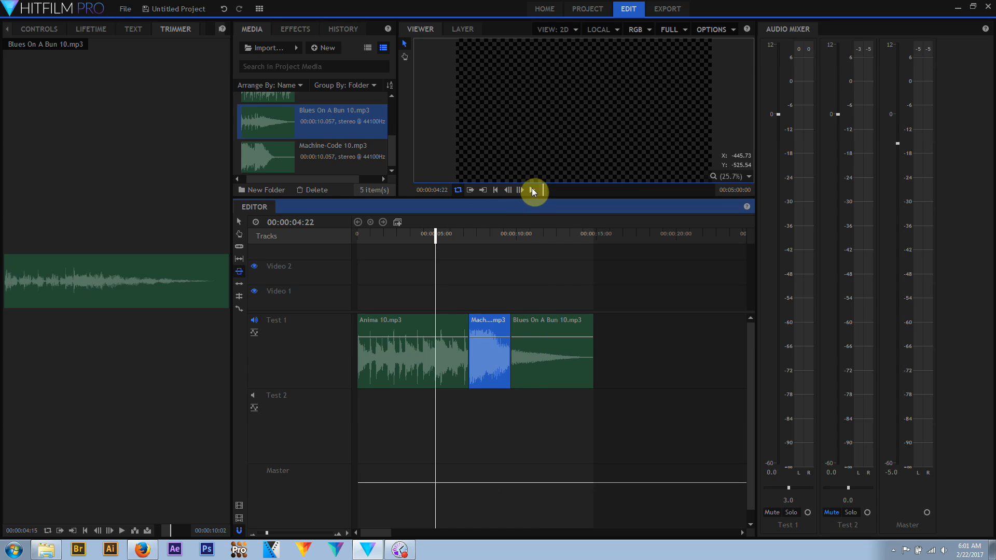
click(532, 190)
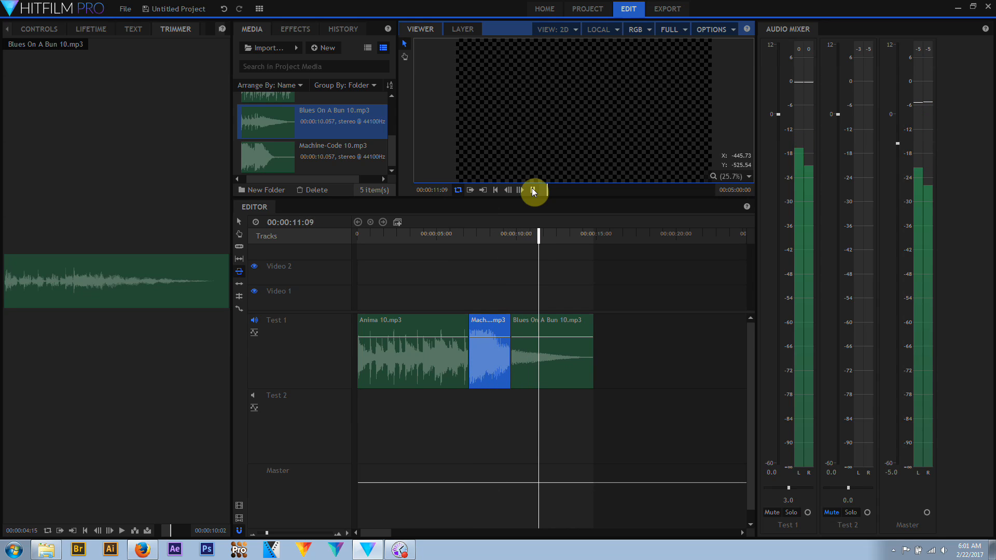
click(532, 190)
Slide the Machine-Code 10.mp3 clip about 2 seconds earlier between its neighbours, and play the result from 00:00:03:04
drag(485, 362, 451, 361)
click(412, 238)
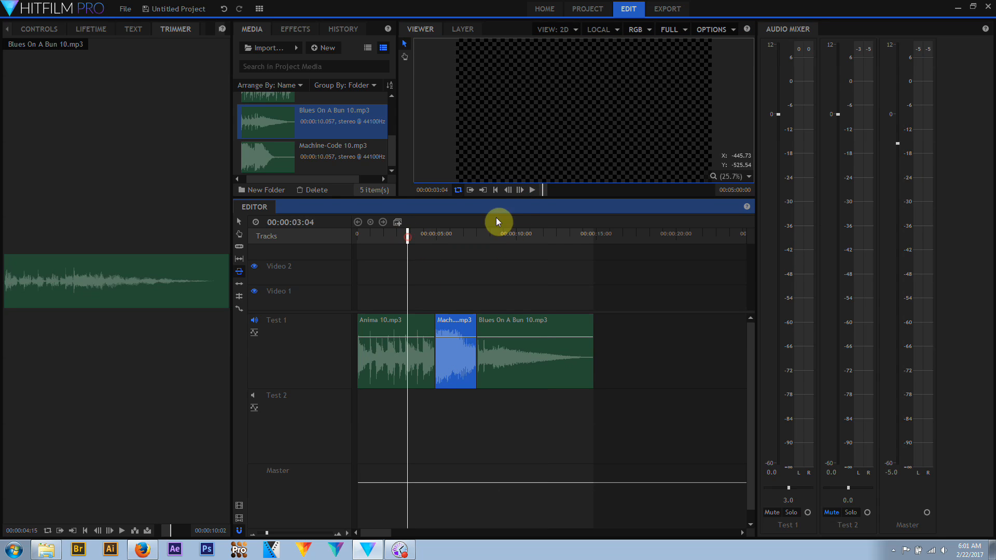
click(532, 190)
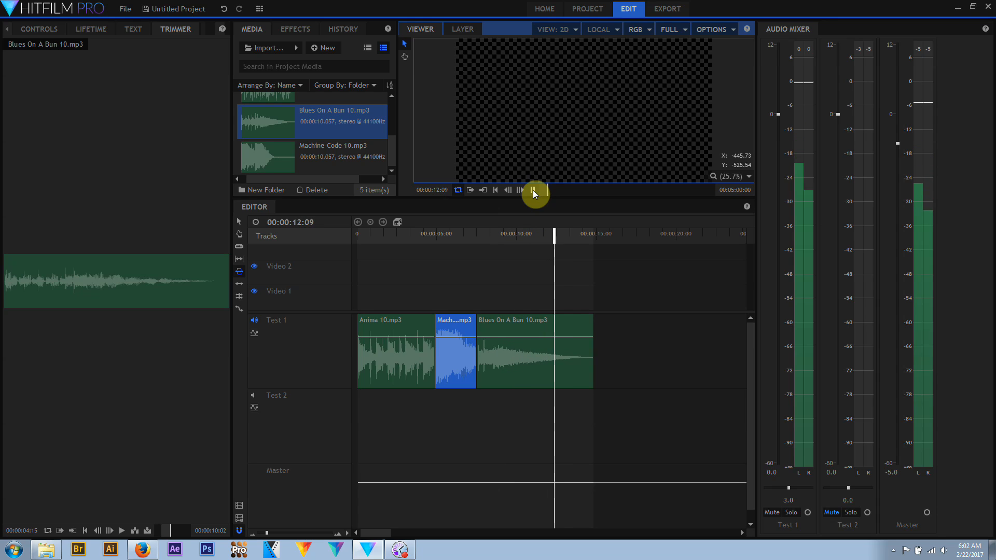
click(533, 190)
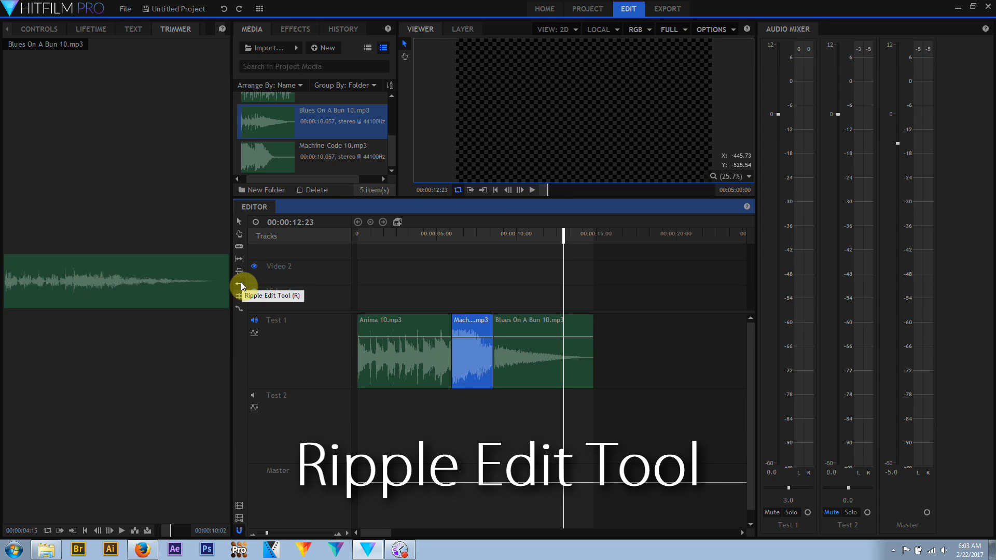
Trim the start of the Machine-Code 10.mp3 clip by about 1.4 seconds with the Selection tool, and undo the trim
click(240, 281)
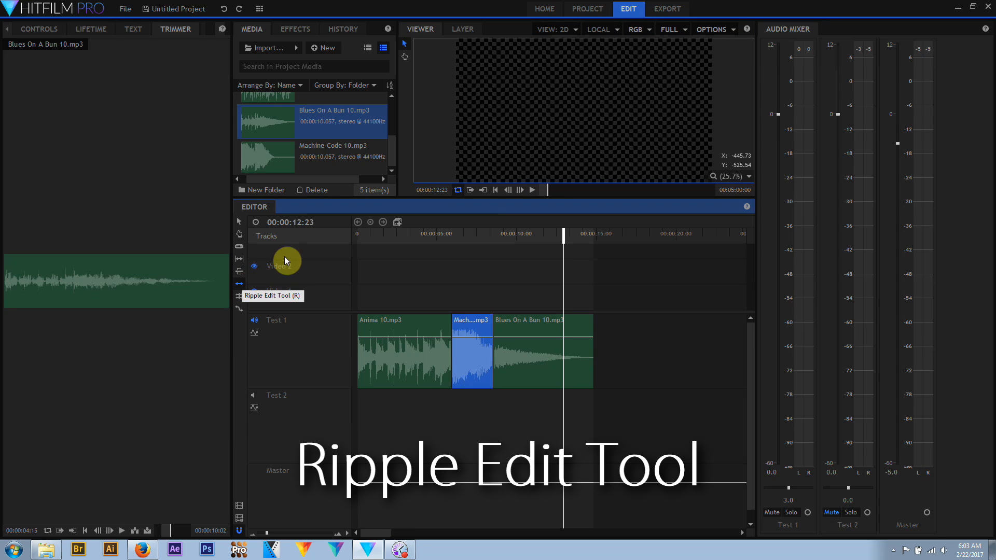
click(239, 222)
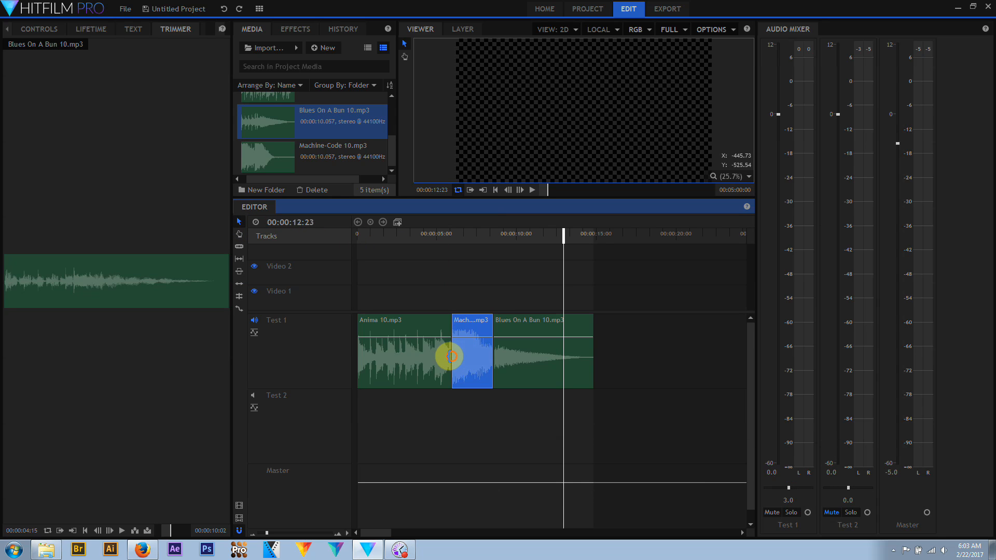
drag(449, 356, 471, 360)
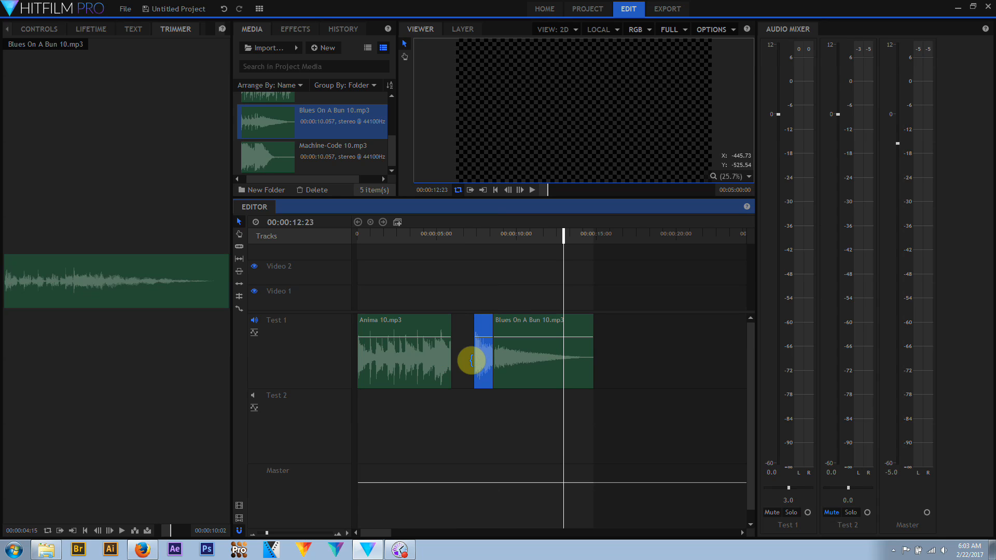
key(ctrl+z)
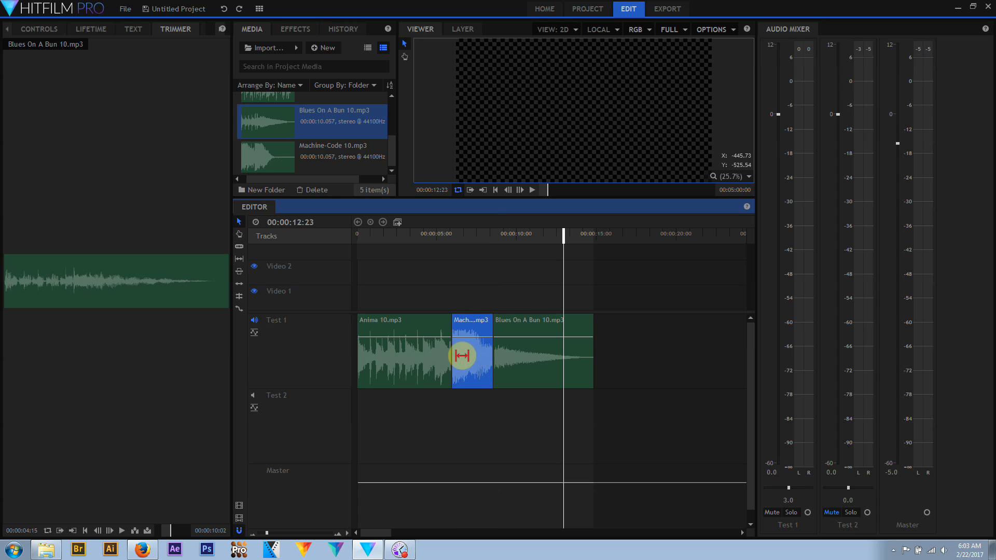
Ripple-trim the start of the Machine-Code 10.mp3 clip by about 1.2 seconds, and play the timeline from 00:00:04:05
click(239, 284)
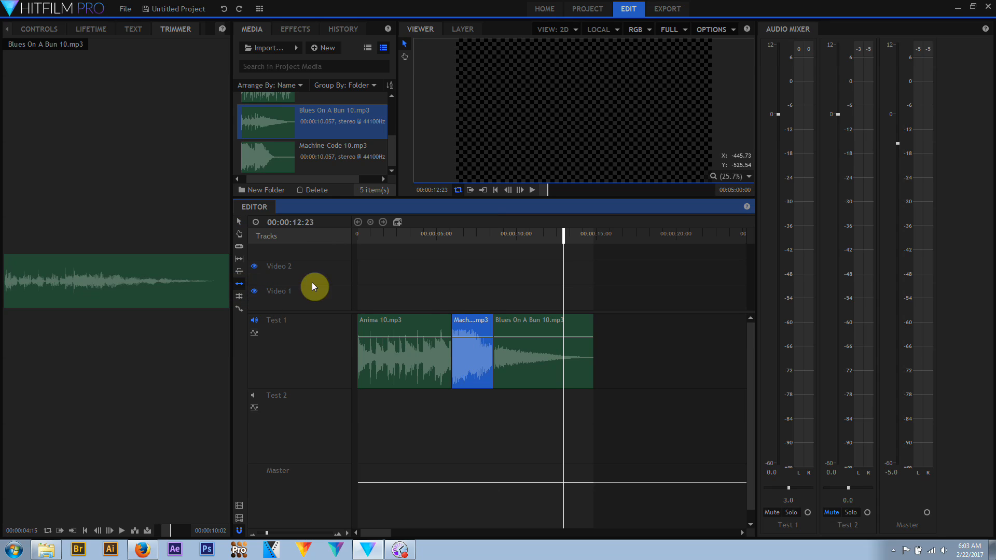
drag(451, 324, 470, 328)
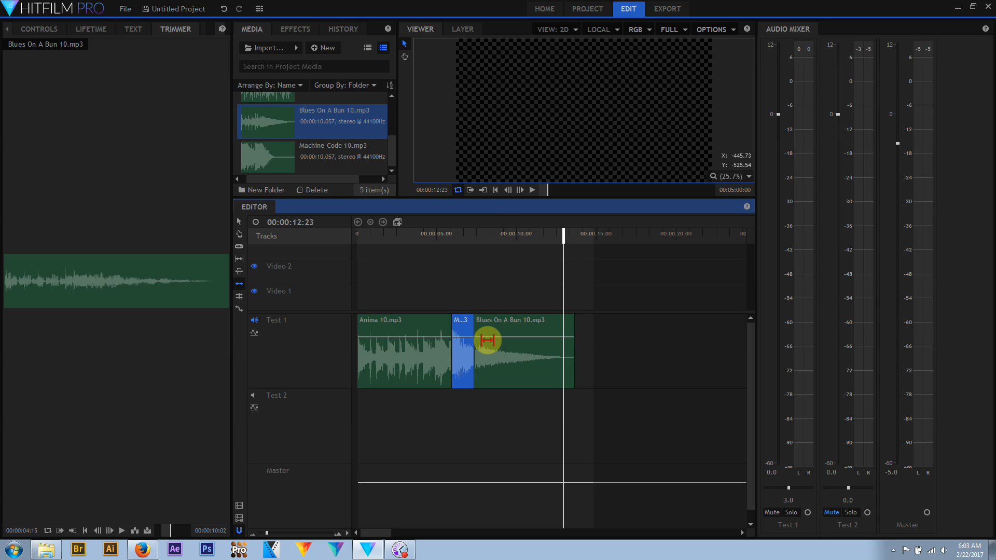
click(425, 236)
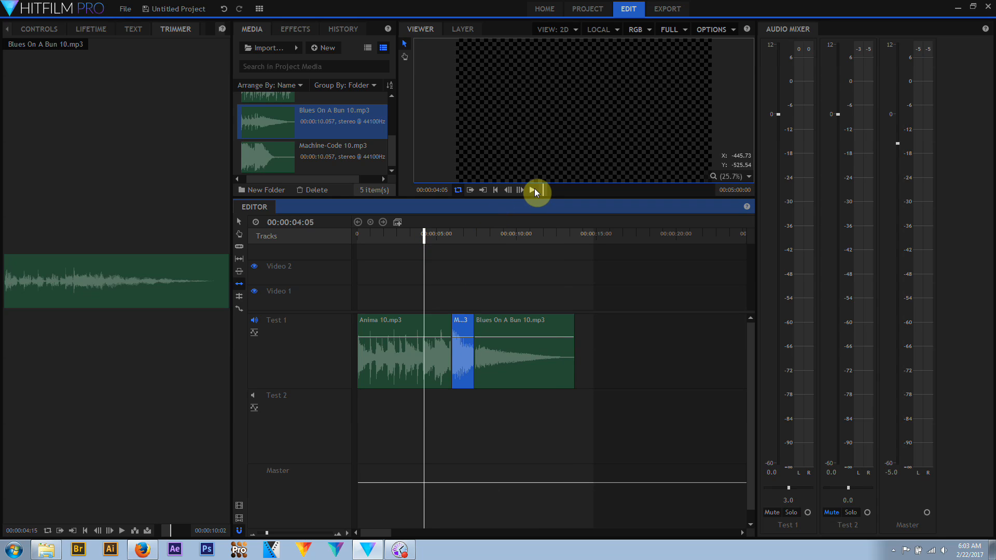
click(532, 190)
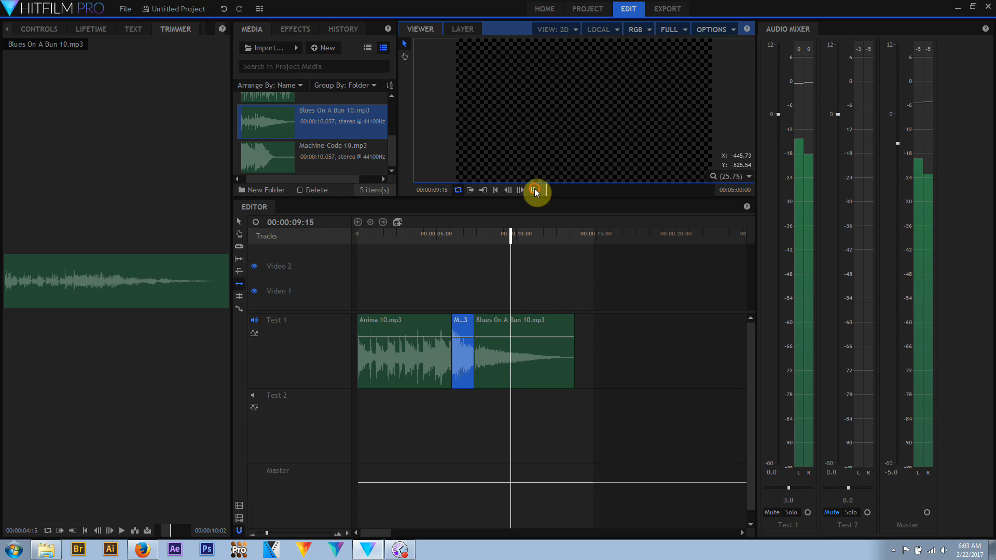
click(534, 190)
Roll the Machine-Code clip's start about 1.5 seconds and its end about 1 second later with the Roll Edit tool, and play from 00:00:05:18
click(239, 296)
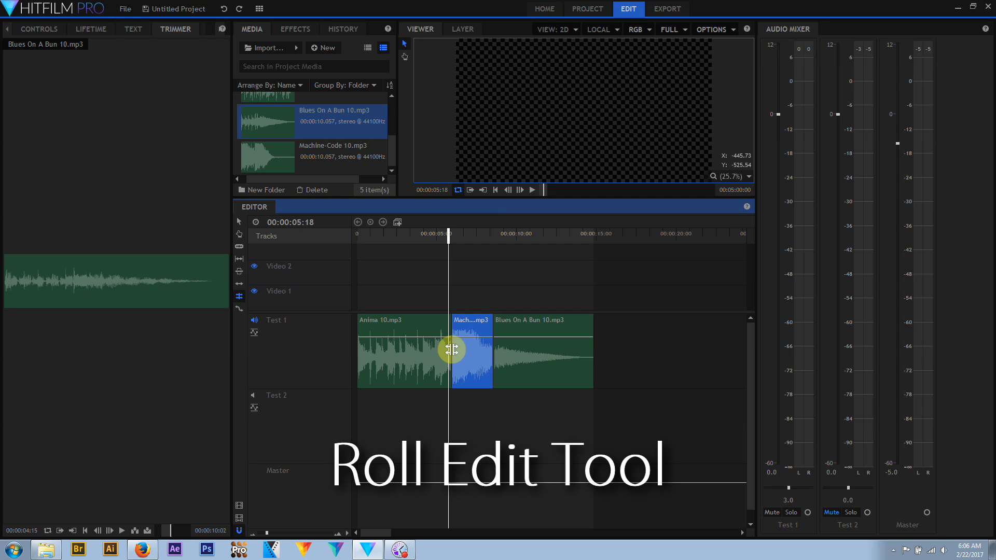
drag(451, 349, 476, 352)
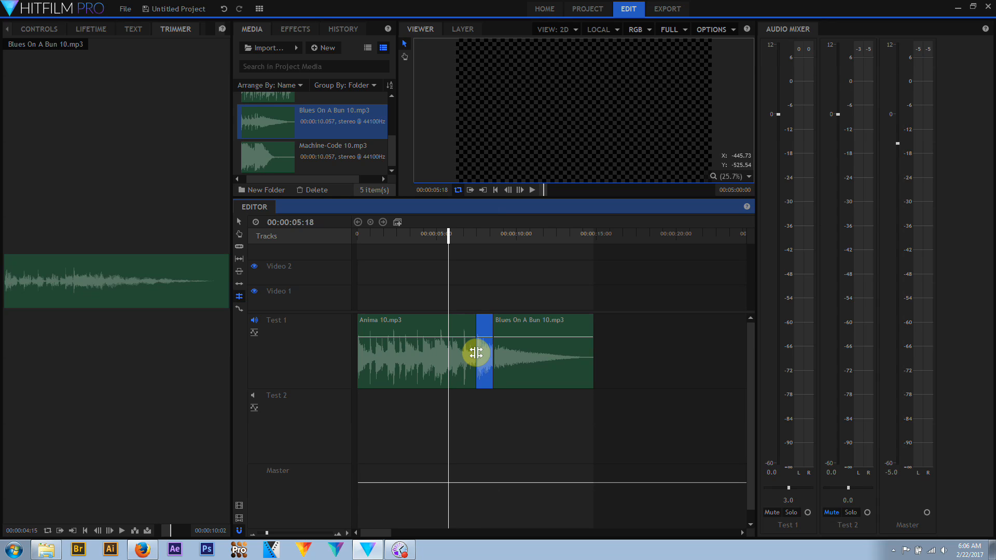
click(493, 357)
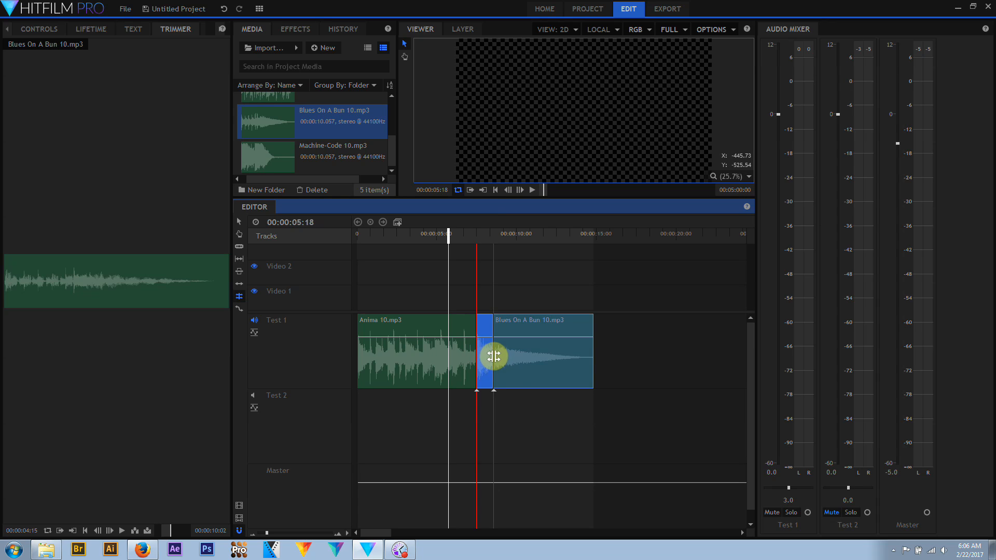
drag(494, 356, 508, 358)
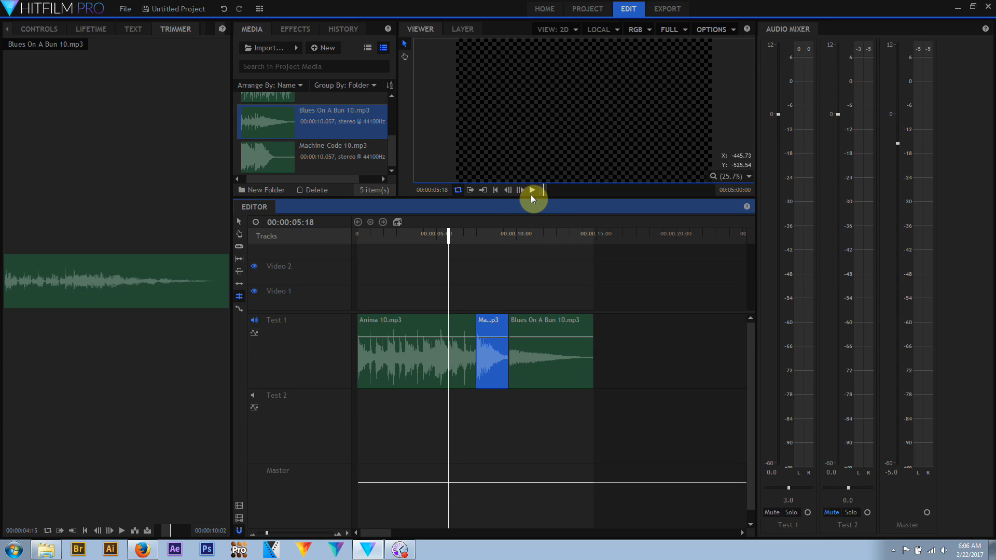
click(532, 190)
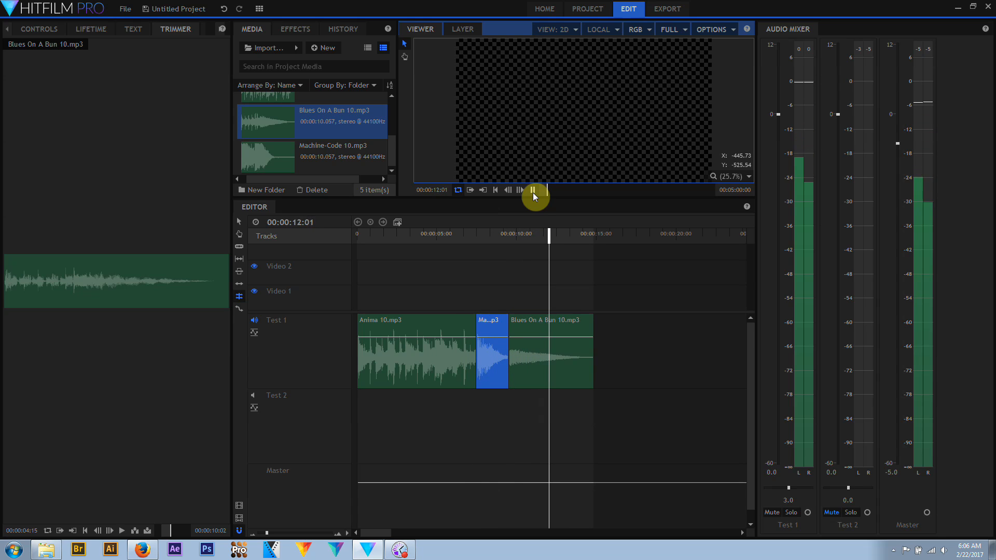
click(533, 192)
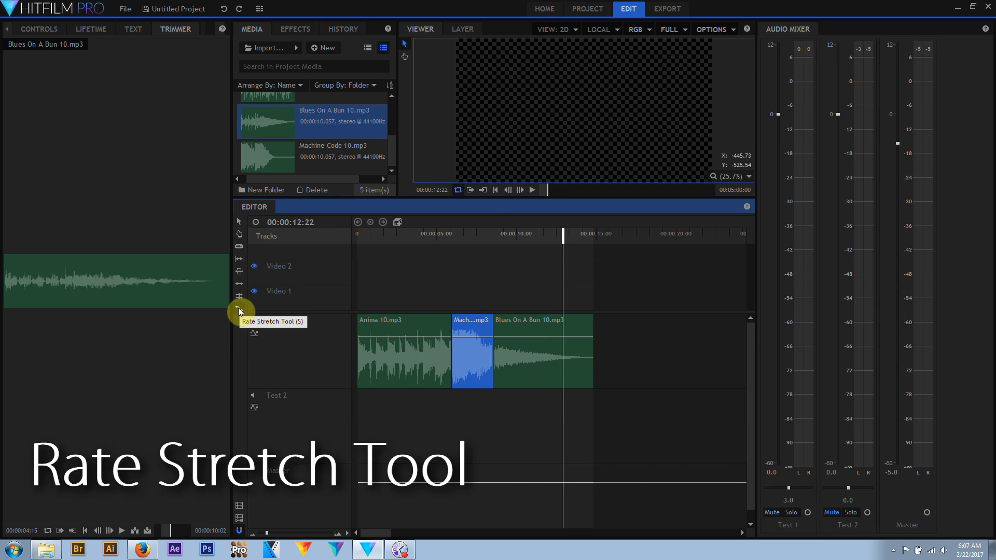
Delete the Machine-Code and Blues On A Bun clips from Test 1, and extend the Anima 10.mp3 clip to its full length
click(239, 307)
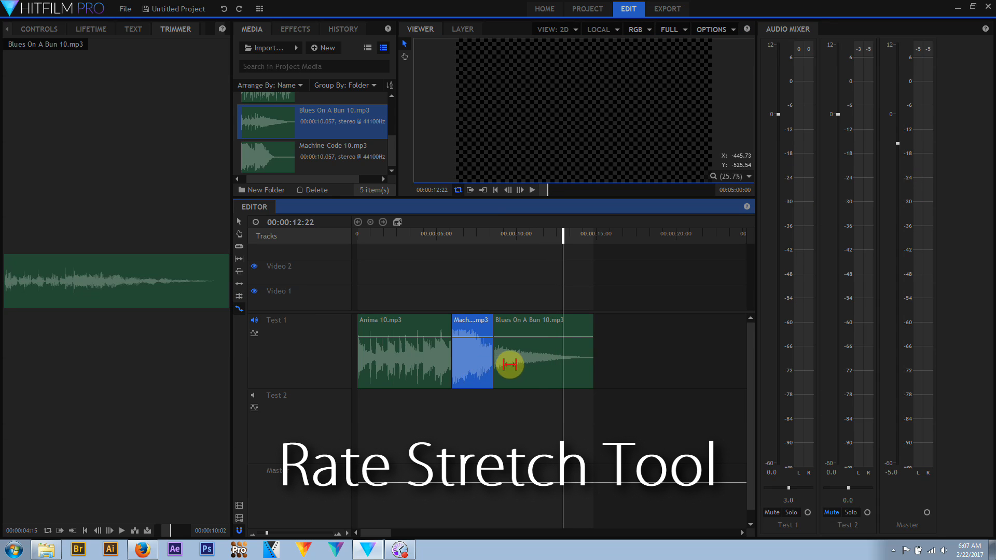
click(511, 365)
key(Delete)
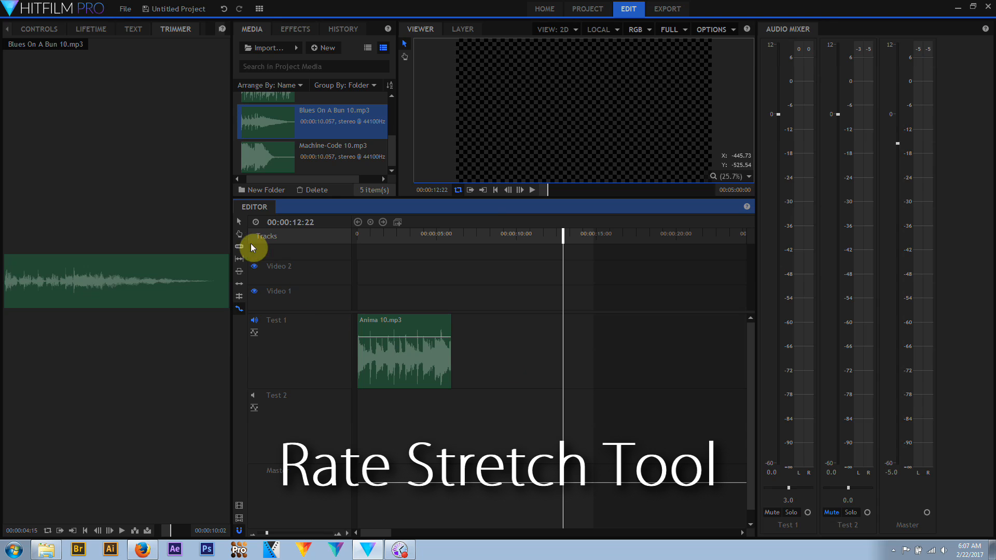
click(238, 222)
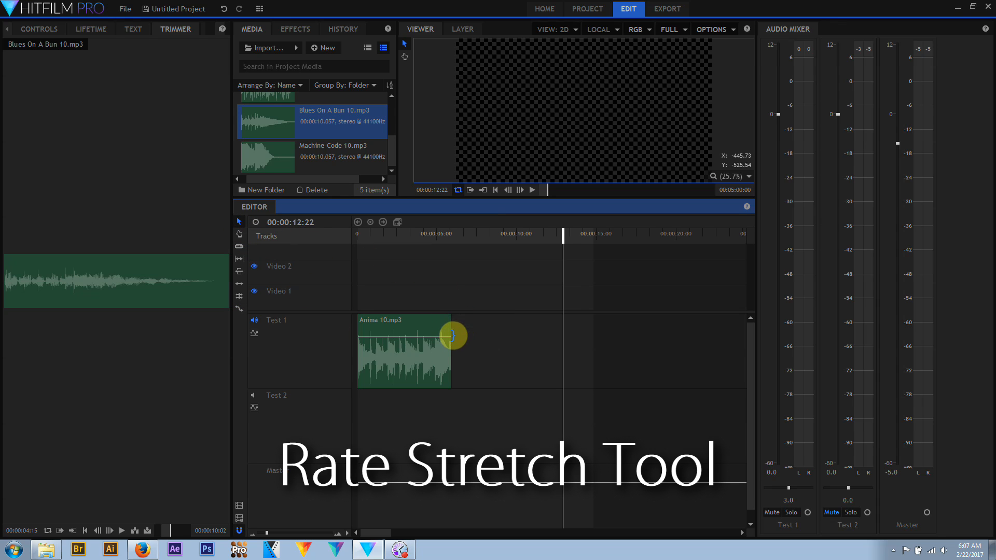
drag(453, 335, 558, 348)
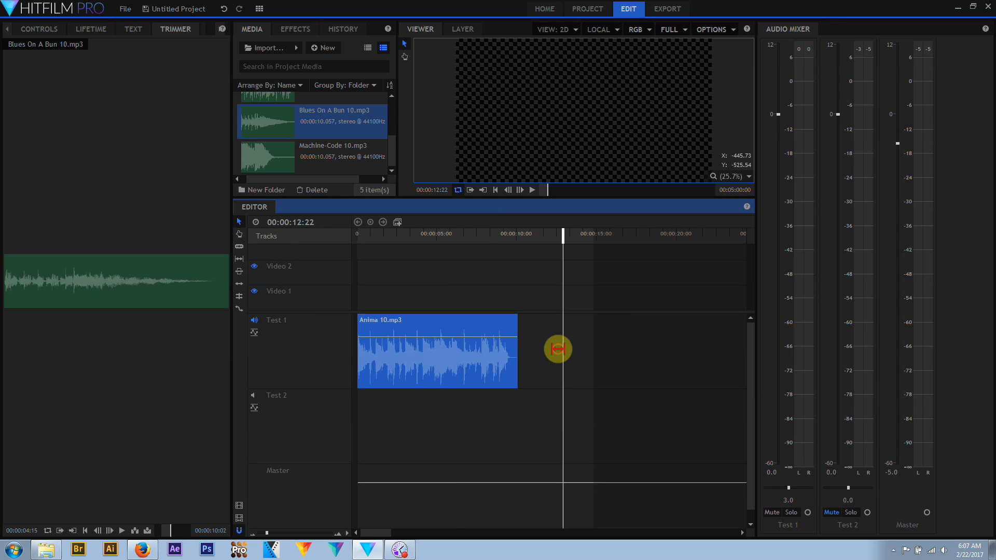
click(277, 322)
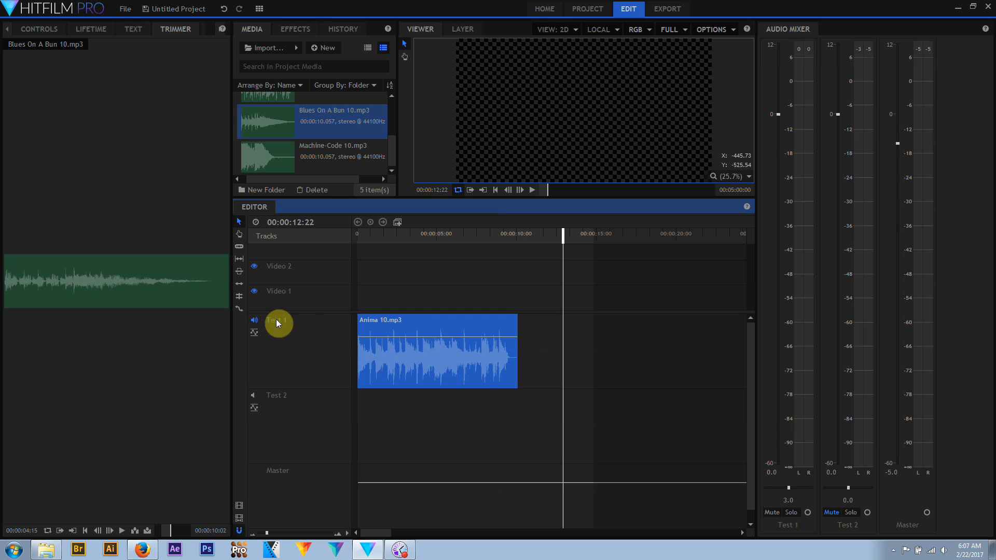
Stretch the Anima 10.mp3 clip to about 15 seconds with the Rate Stretch tool, playing it before and after the change
click(240, 309)
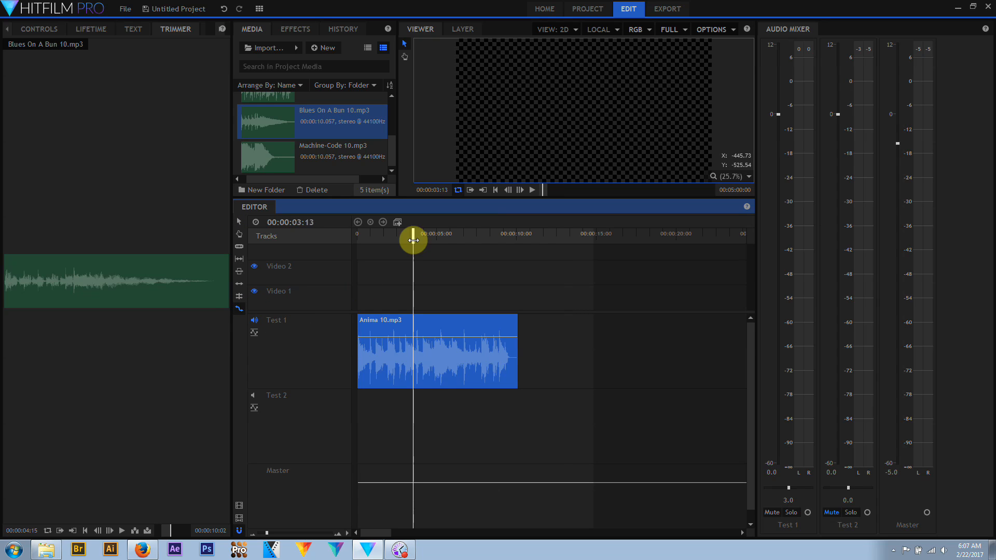
click(532, 189)
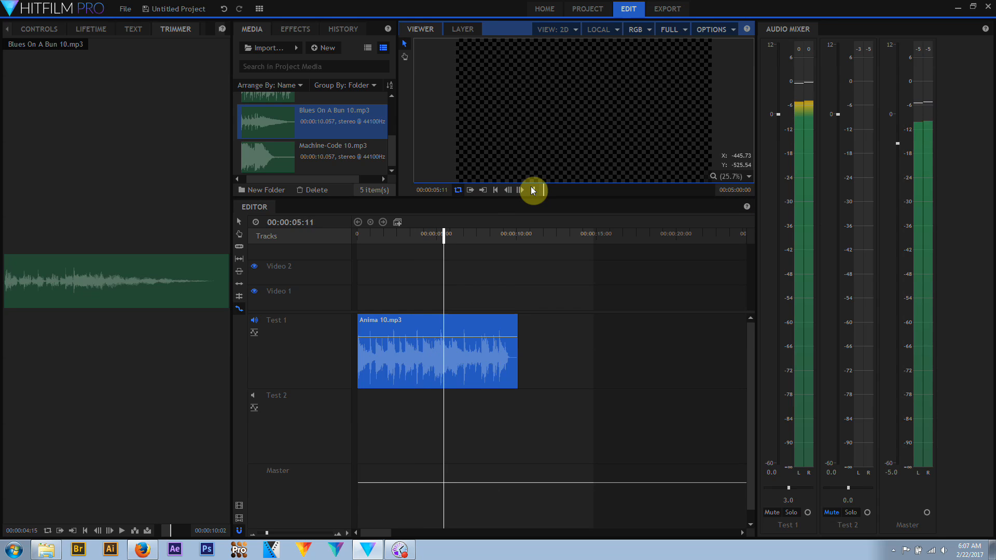
click(531, 188)
drag(527, 363, 594, 365)
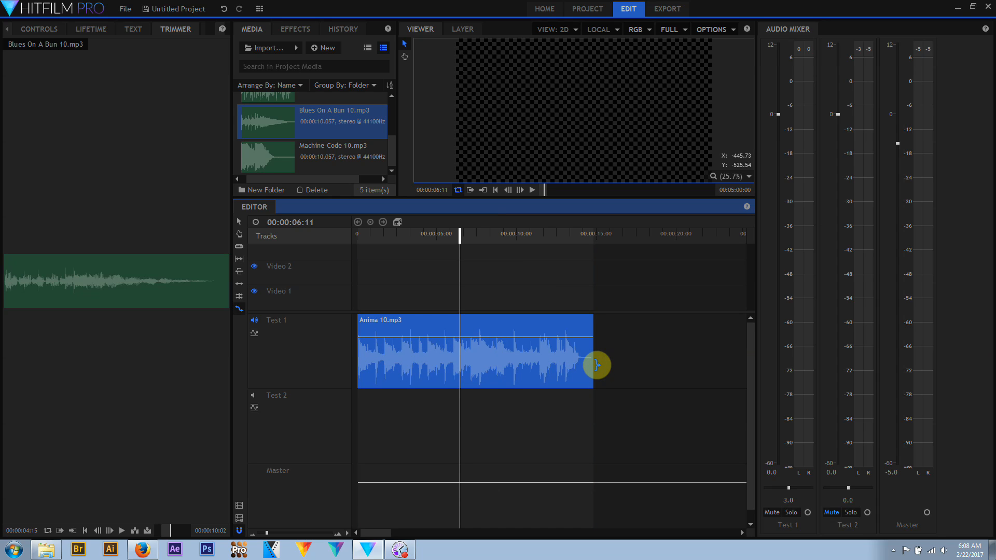
key(space)
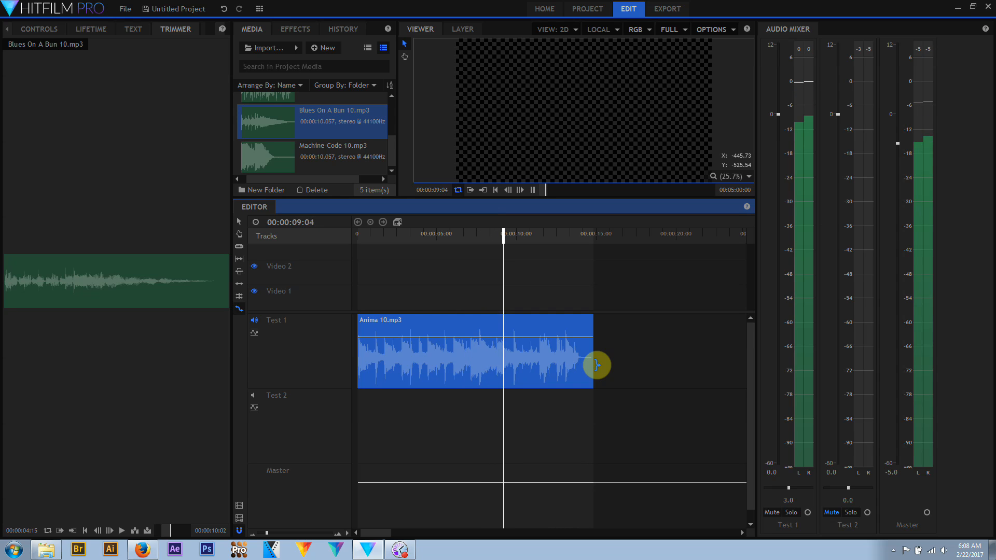
Shorten the Anima 10.mp3 clip to about 4.4 seconds with Rate Stretch, play it from 00:00:01:06, and undo the rate changes
drag(597, 365, 427, 382)
click(375, 232)
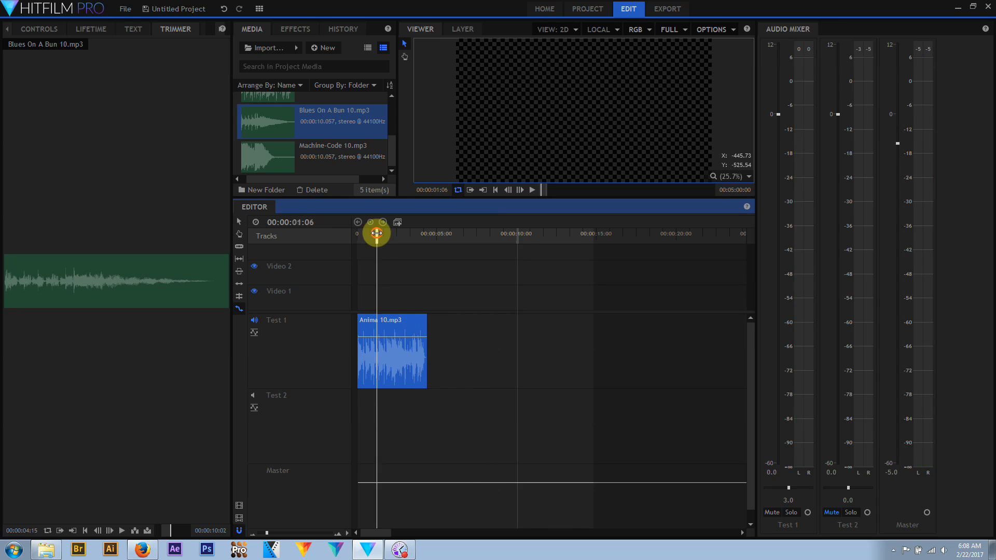
key(space)
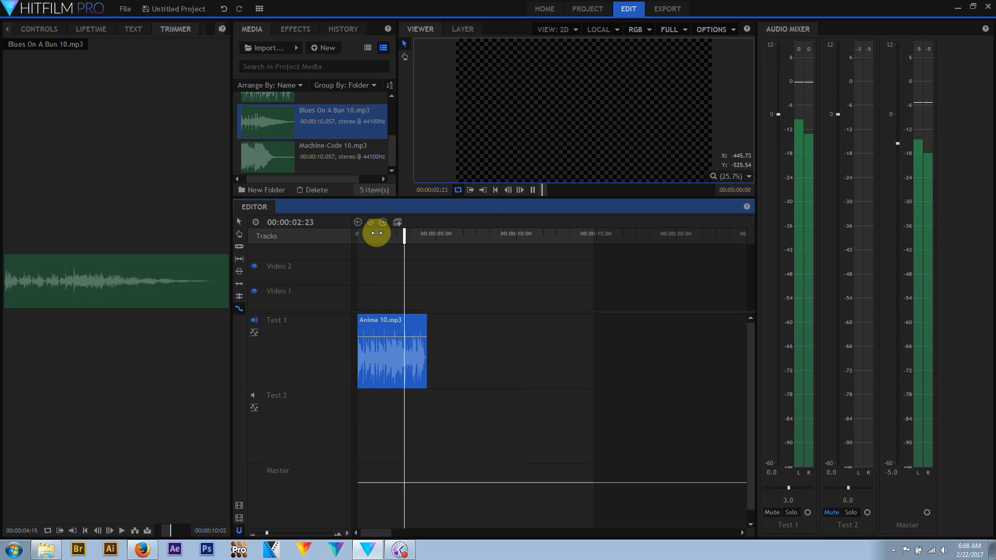
key(ctrl+z)
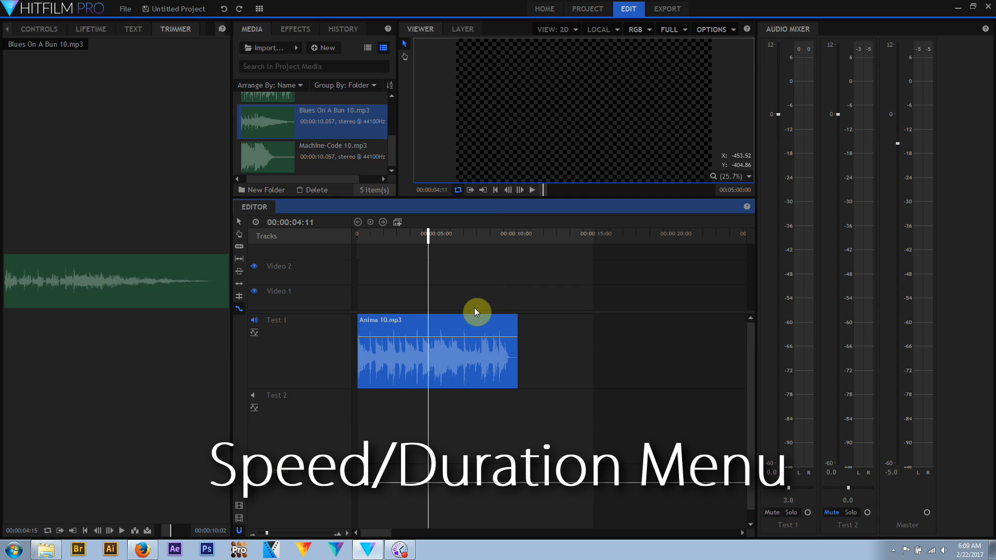
Set the Anima 10.mp3 clip's speed to 50% with speed and duration unlinked, and play it from the start
right_click(454, 364)
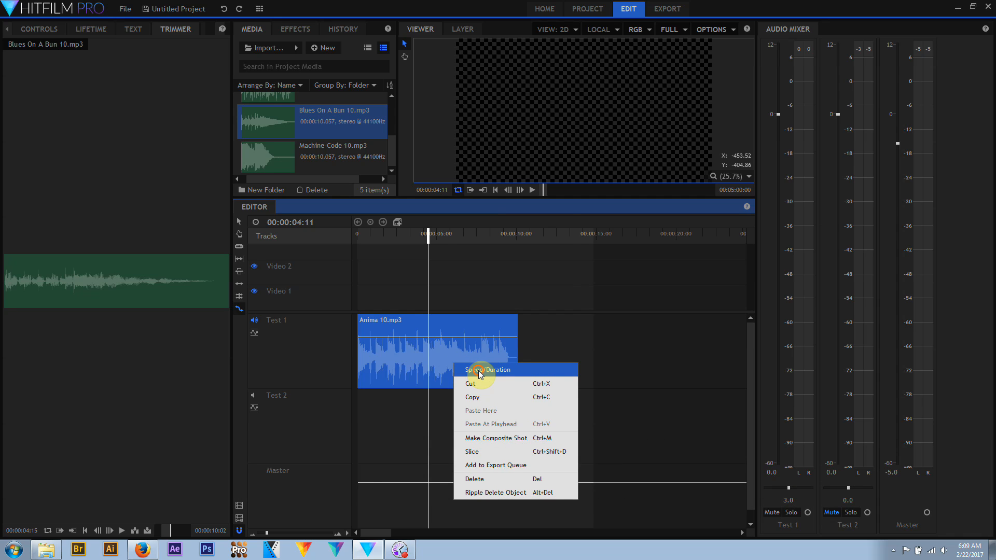
click(478, 371)
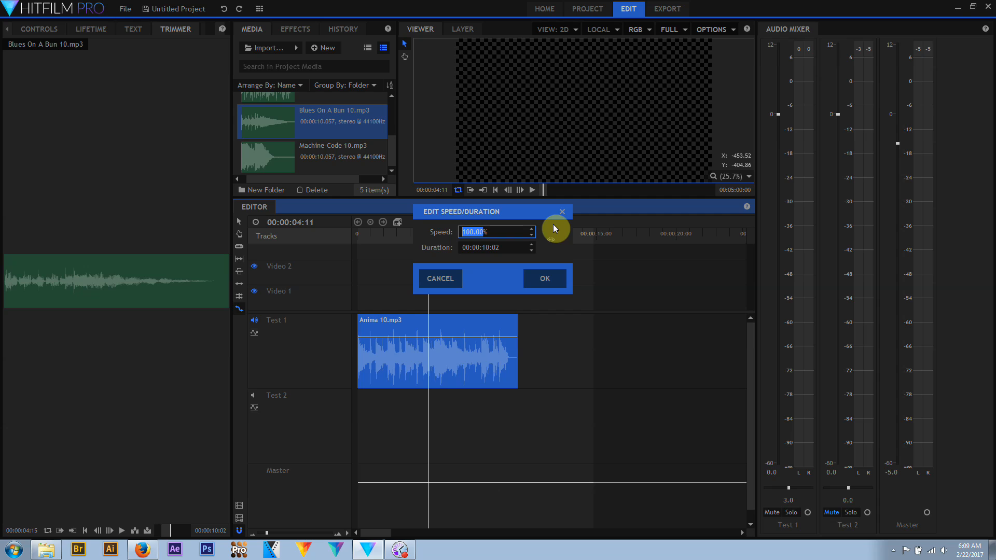
text(50)
key(Return)
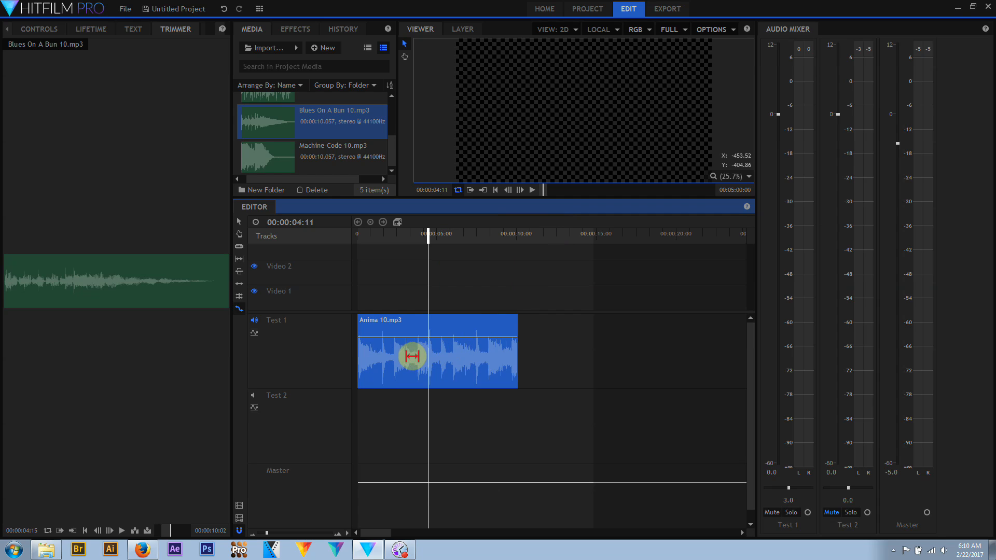
click(495, 190)
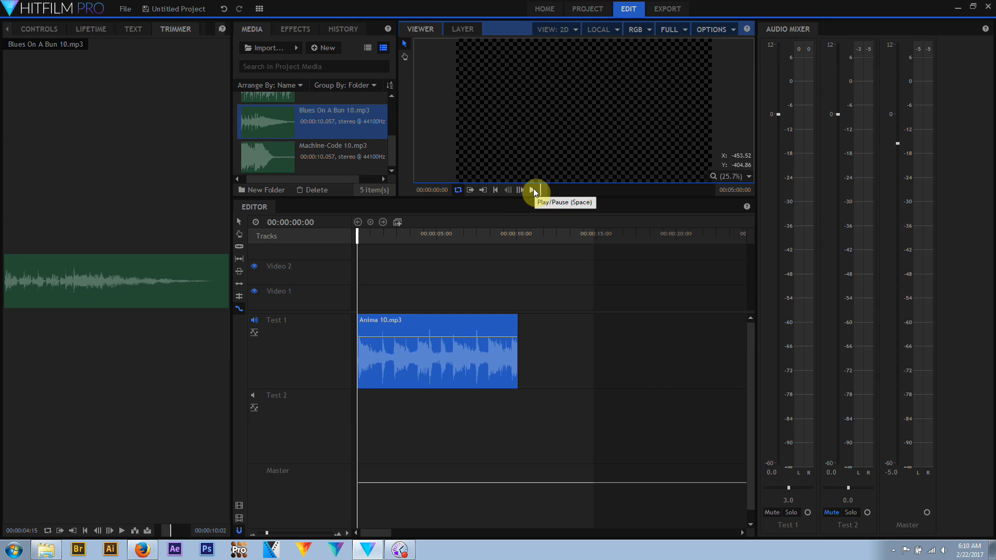
click(533, 189)
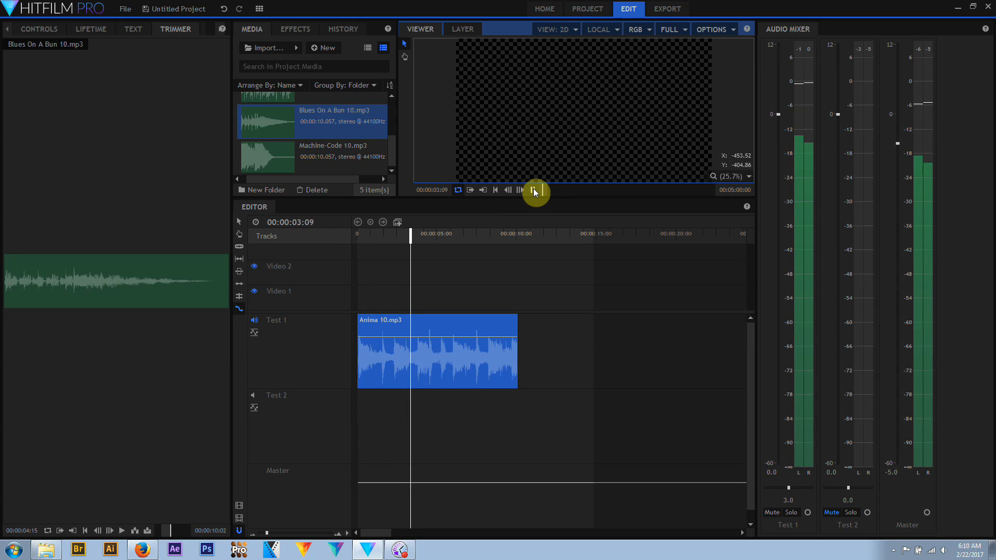
click(535, 191)
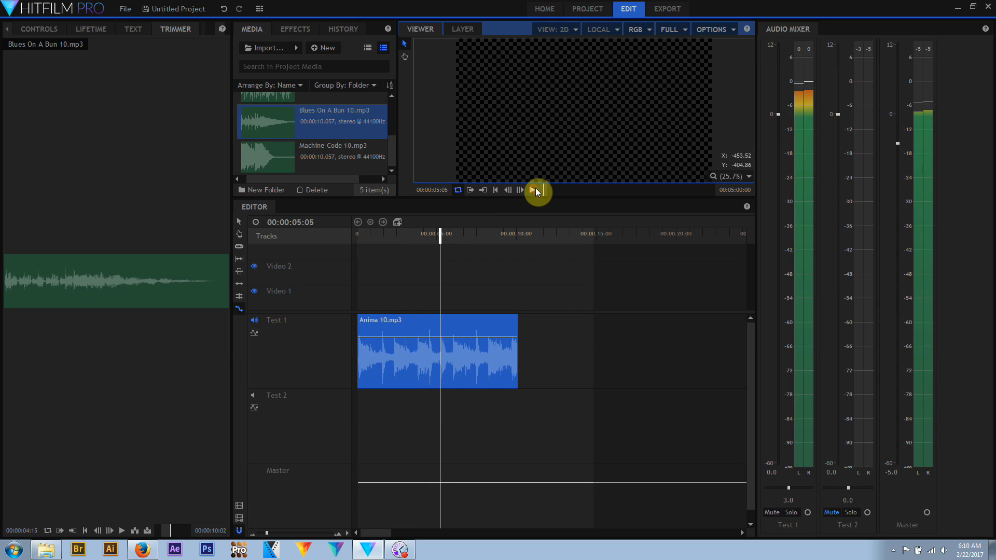
Set the Anima 10.mp3 clip's duration to 5 seconds while keeping its speed at 100%, and play it from 00:00:00:17
right_click(454, 351)
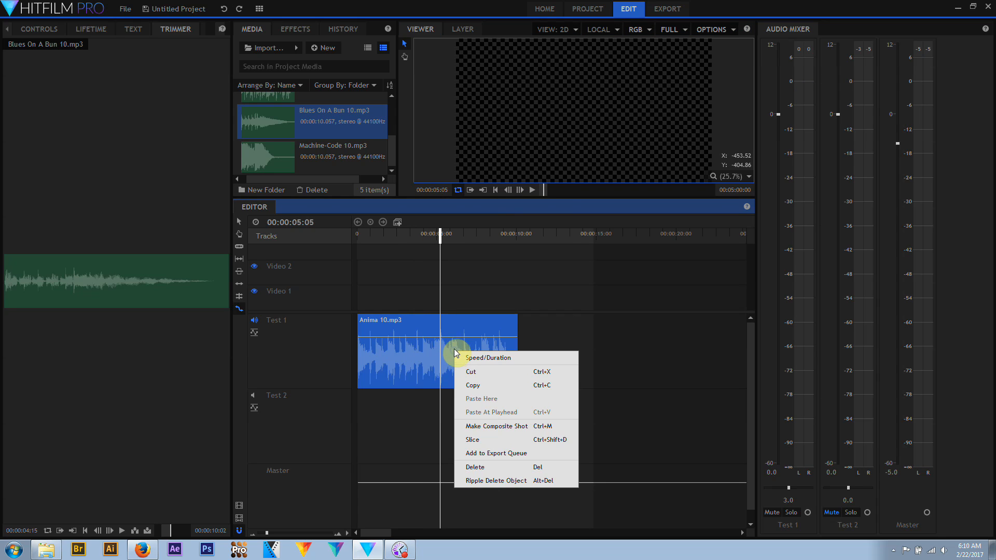
click(488, 355)
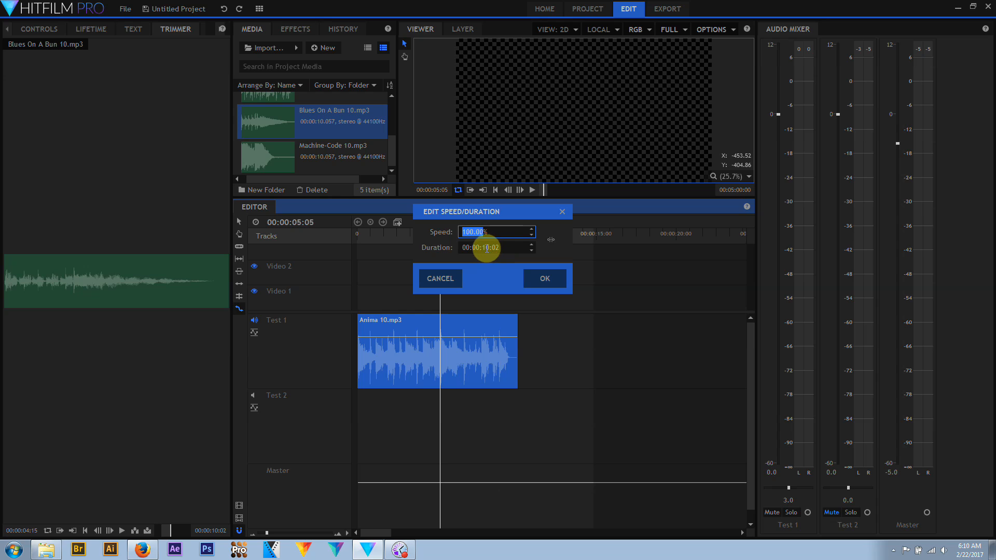
drag(482, 247, 536, 249)
text(5)
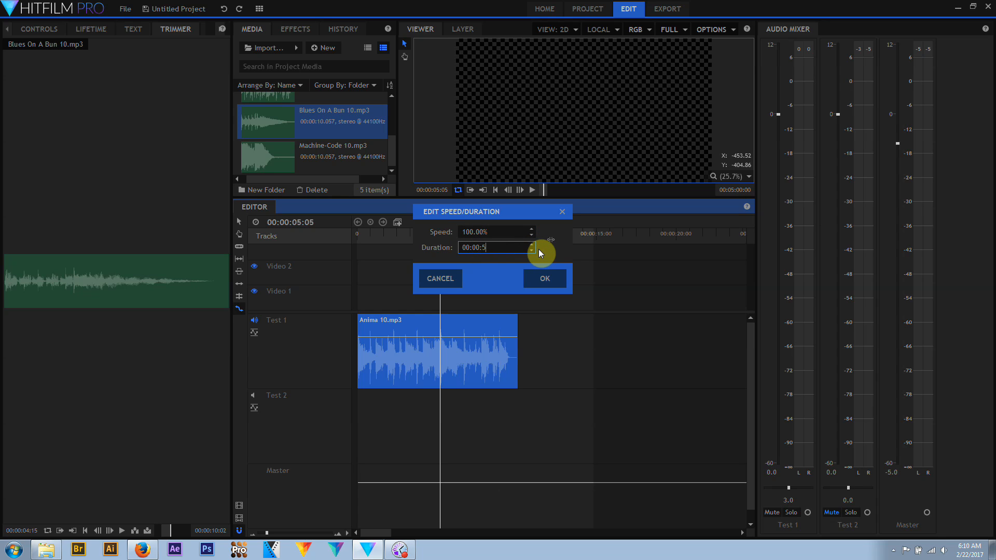
key(Return)
click(367, 236)
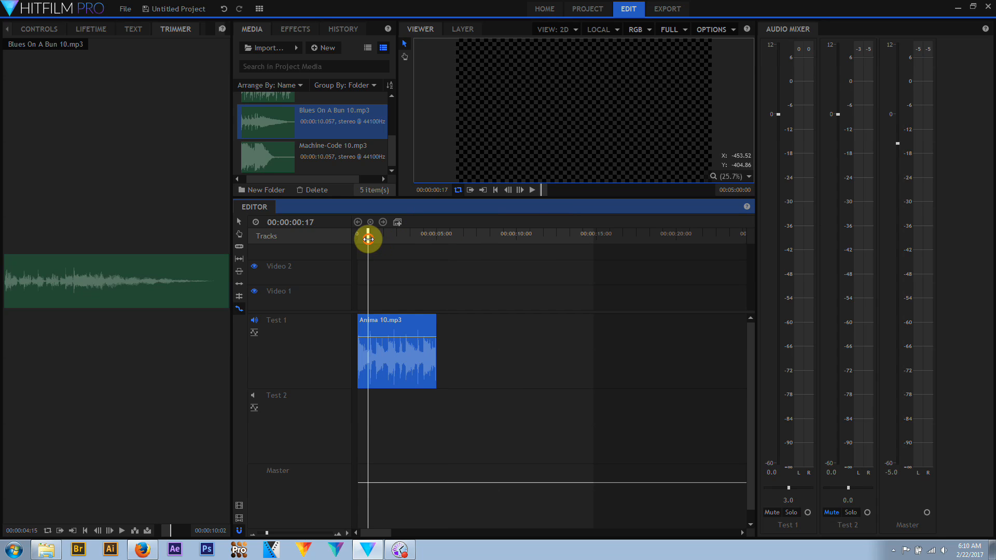
click(533, 190)
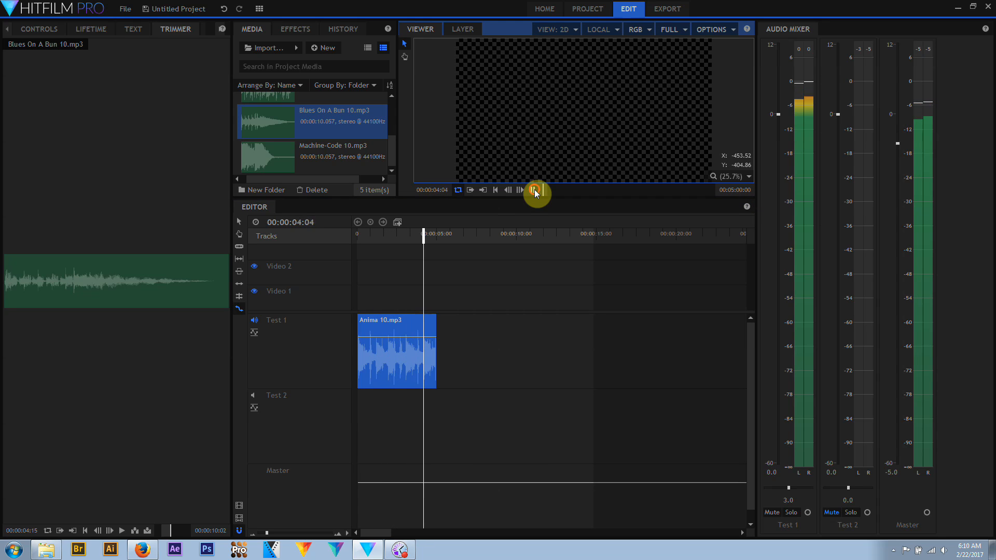
click(535, 190)
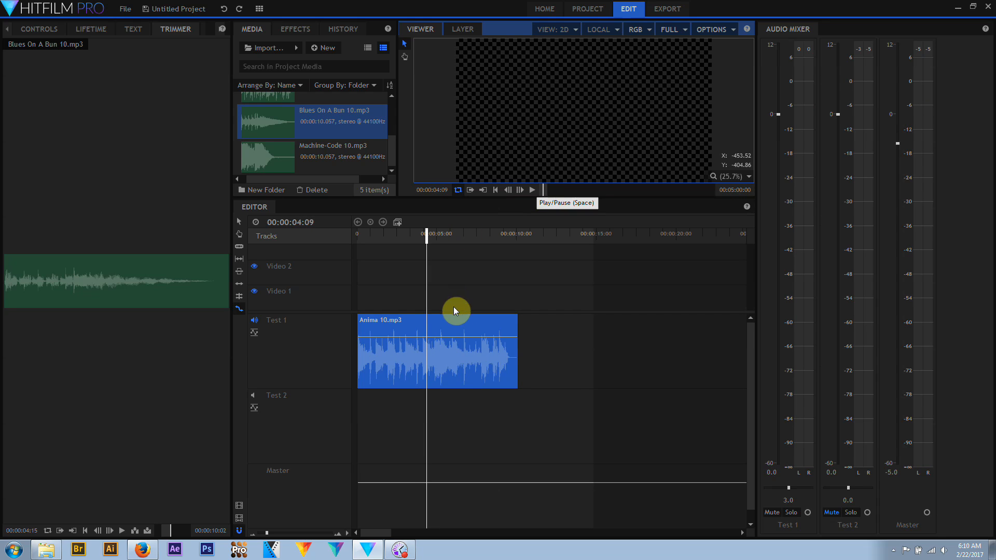
Set the Anima 10.mp3 clip's speed to 50% with duration linked, play it from 00:00:04:09, and undo the change
right_click(456, 358)
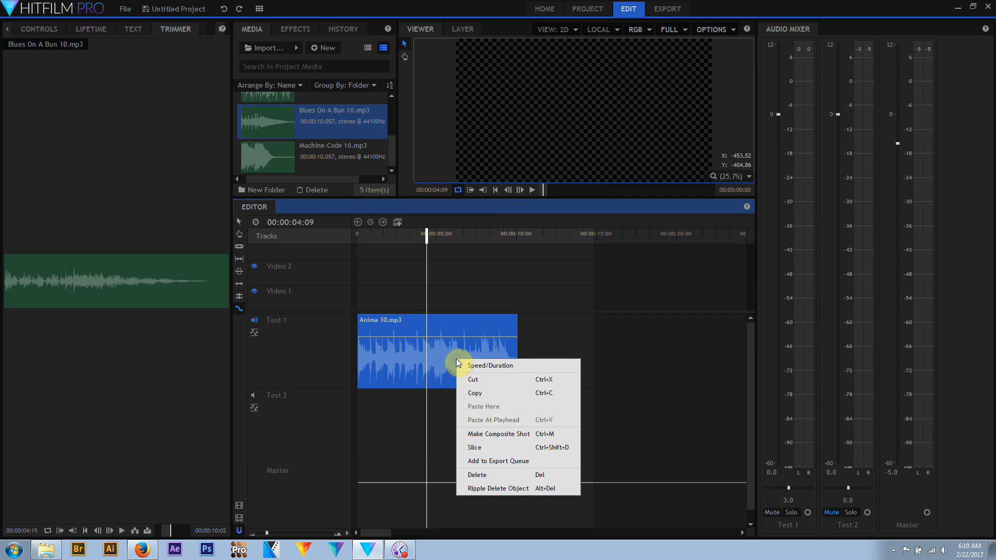
click(482, 366)
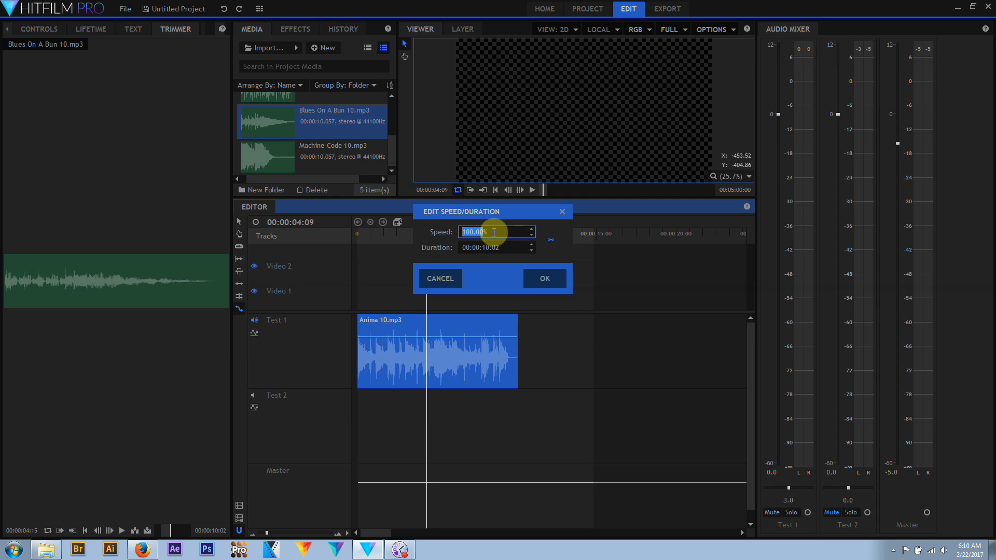
text(50)
key(Return)
click(532, 191)
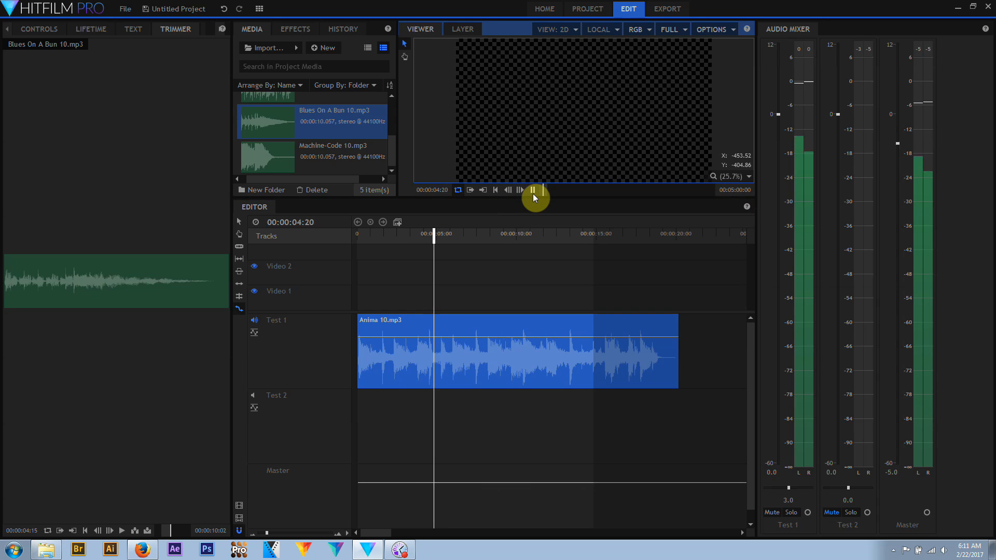
click(533, 190)
key(ctrl+z)
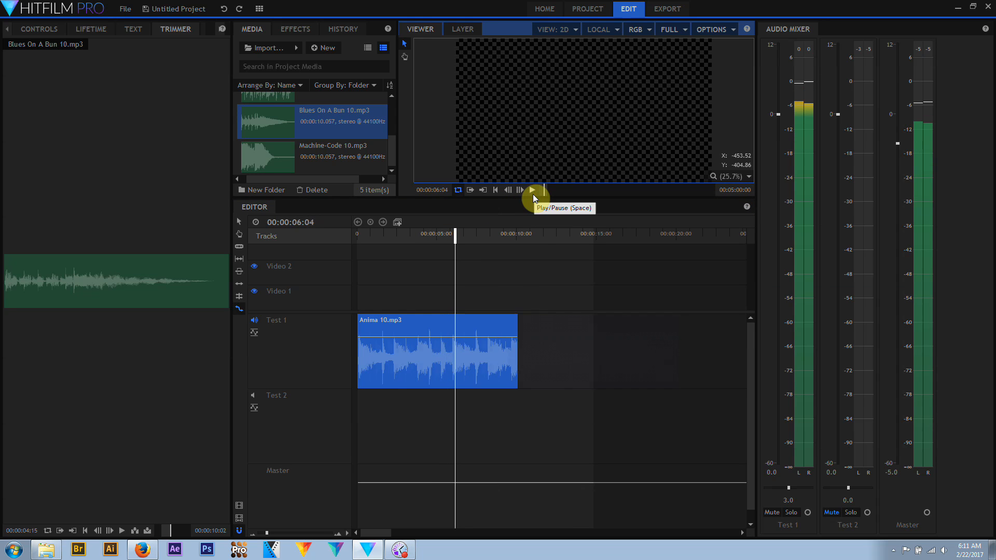
Set the Anima 10.mp3 clip's speed to 200% with duration linked, and play it from near its start
right_click(472, 350)
click(519, 361)
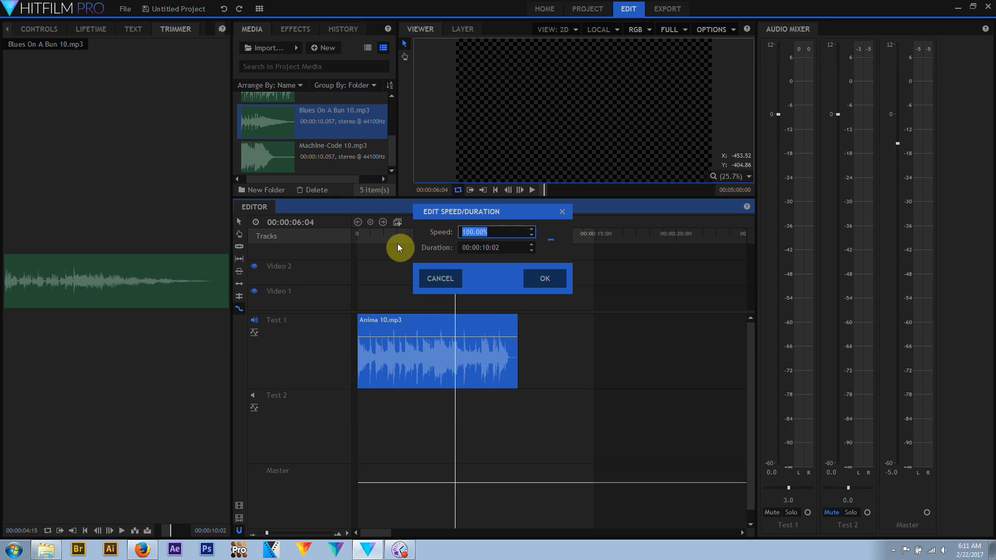
text(50)
double_click(463, 231)
text(200)
key(Return)
click(378, 234)
click(532, 190)
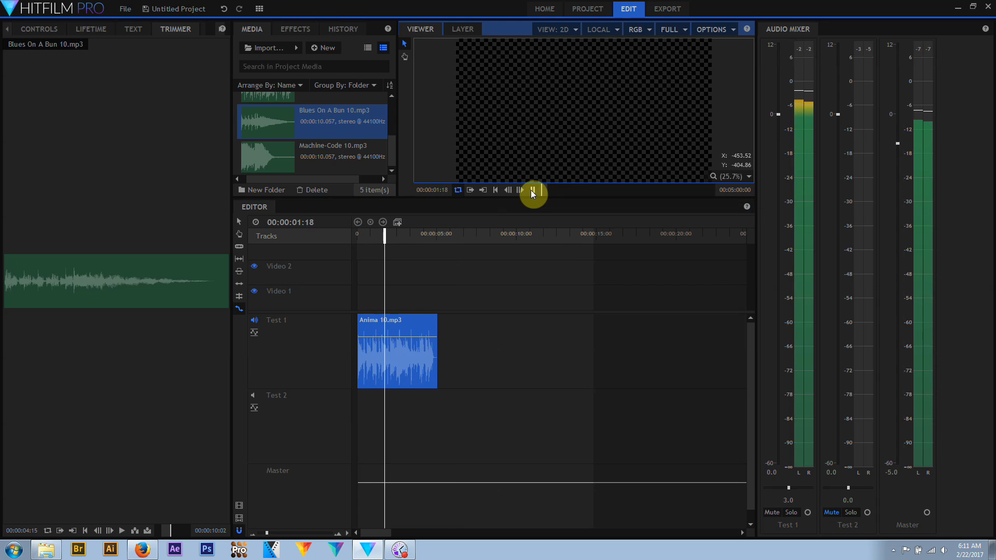
click(532, 190)
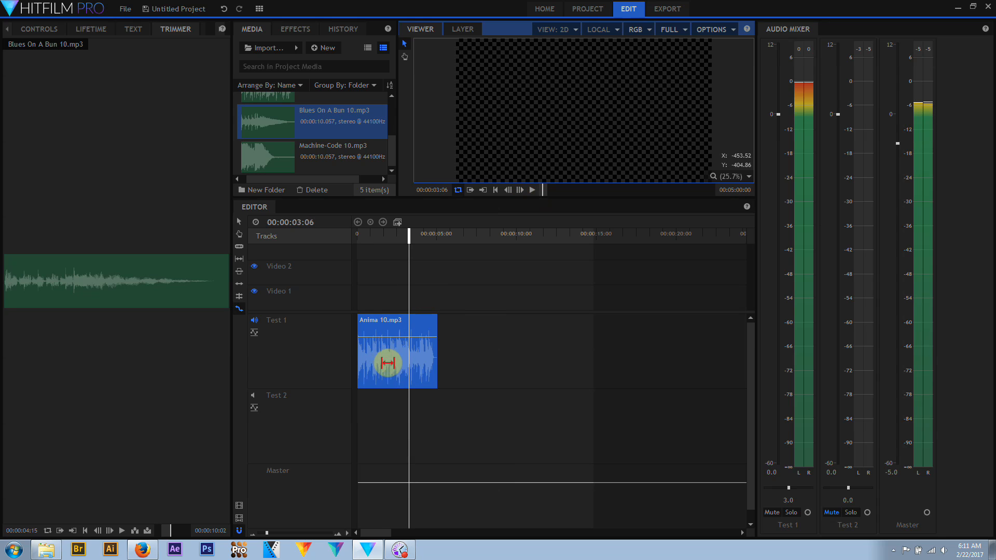
Reset the Anima 10.mp3 clip's speed to 100% with duration linked
right_click(389, 364)
click(420, 370)
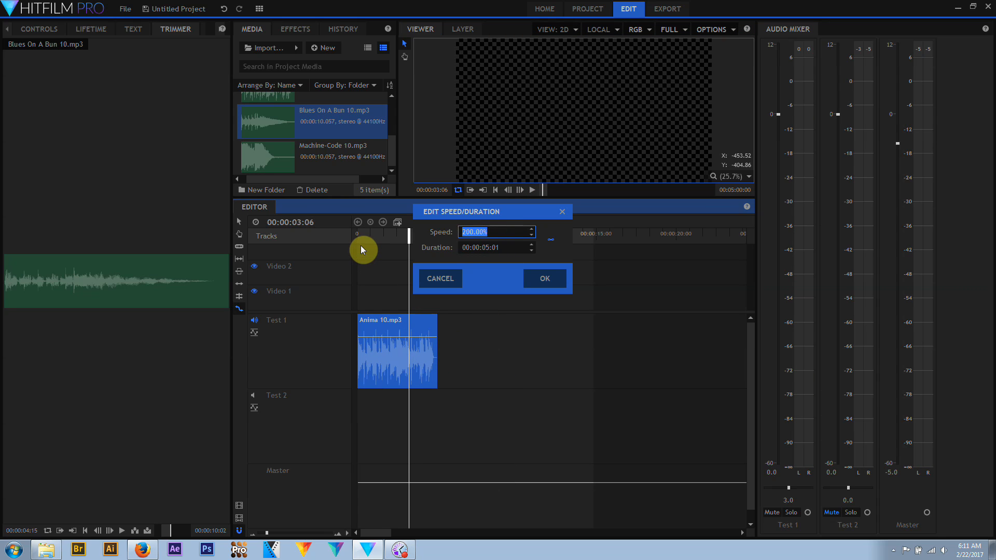
text(100)
key(Return)
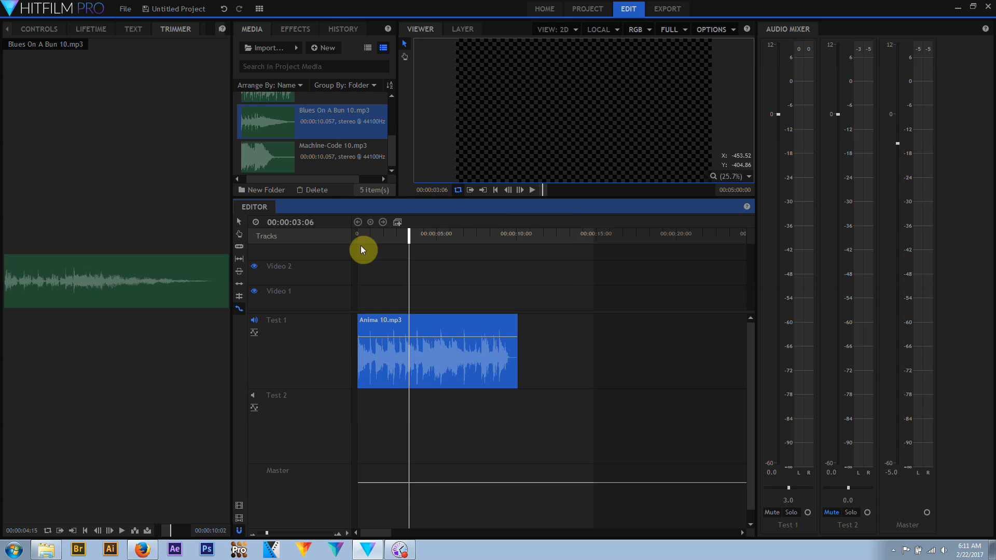
Shorten the linked Editing Audio--Synch External Audio.mp4 clip to about 2.2 seconds with Rate Stretch, play it, and undo the change
click(534, 190)
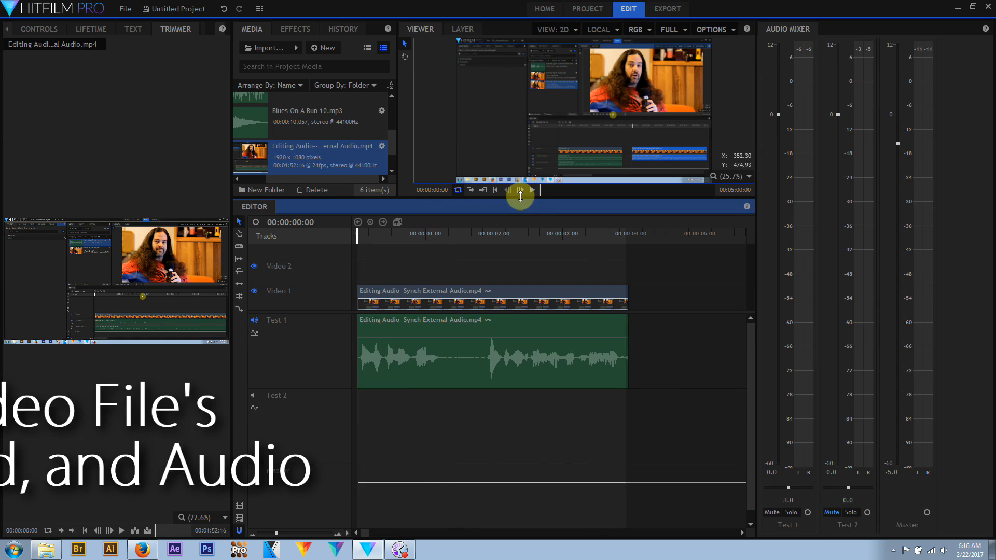
click(532, 189)
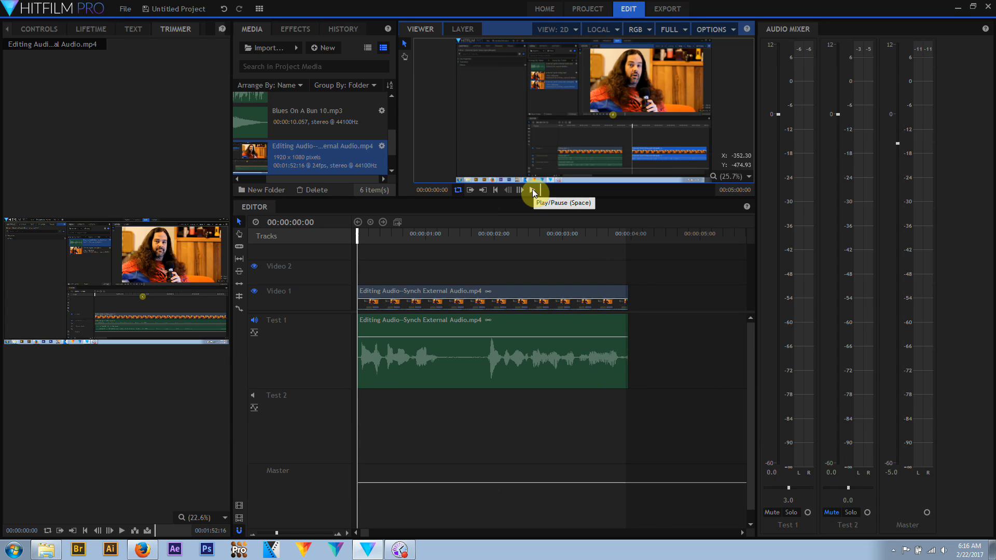
click(628, 299)
drag(629, 300, 511, 297)
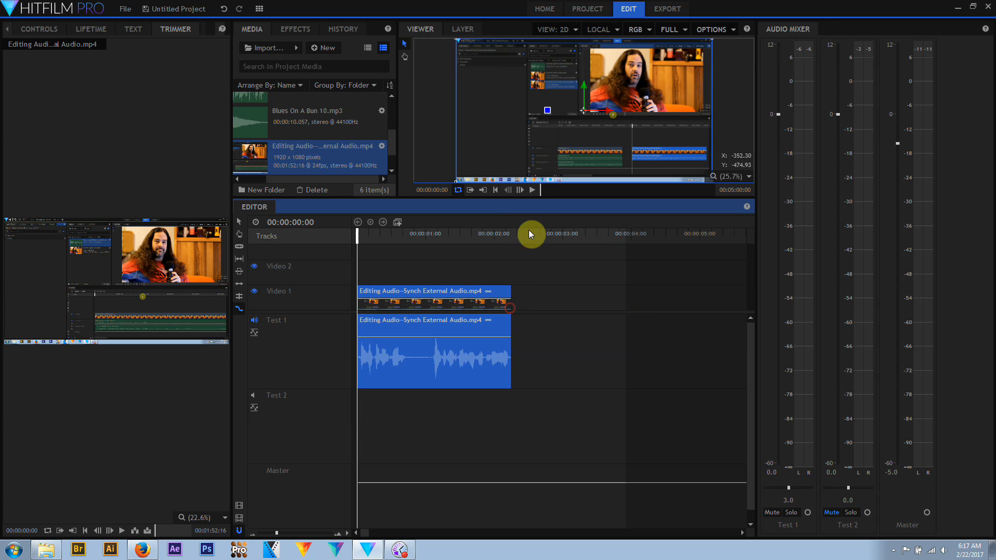
click(532, 192)
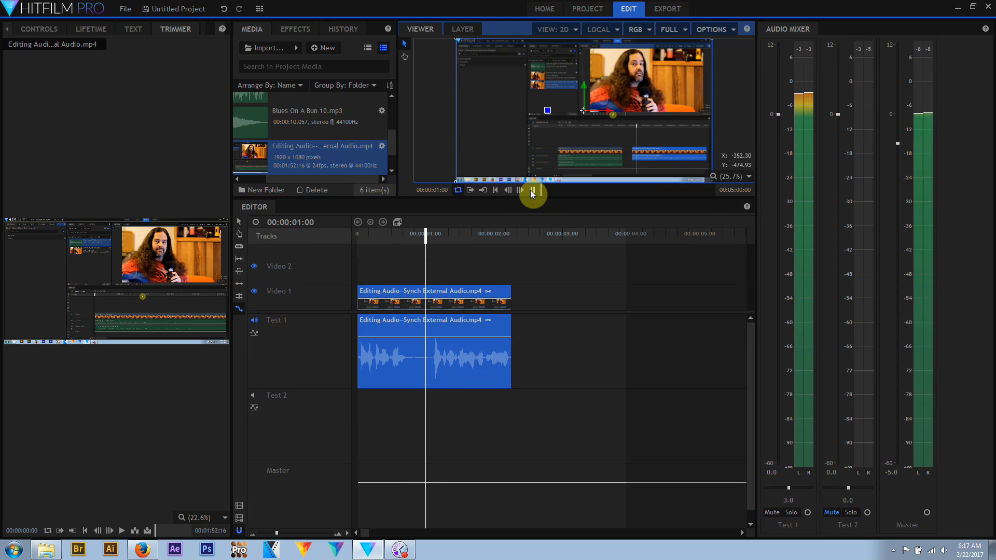
key(ctrl+z)
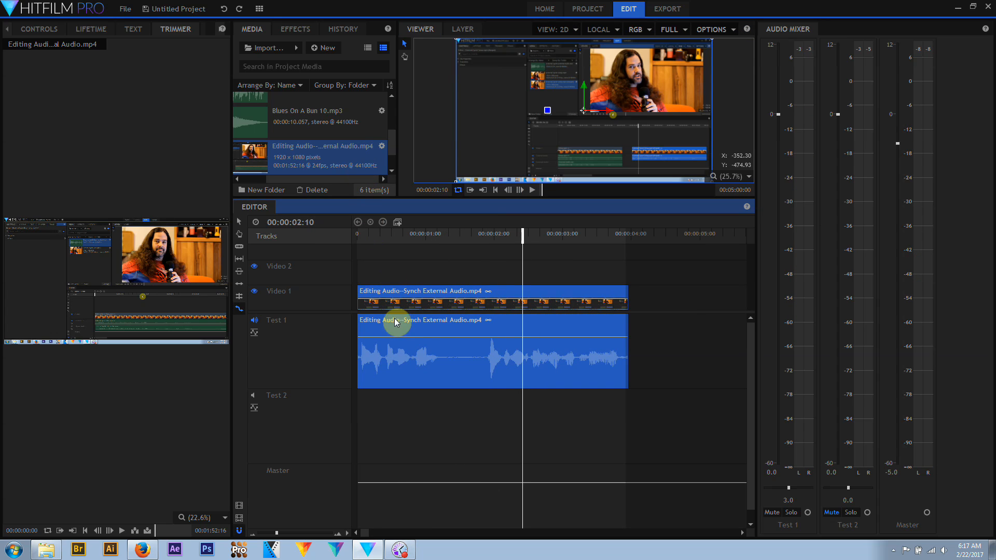
Override the Editing Audio--Synch External Audio.mp4 media's frame rate with 60 fps, and play its timeline clip from the start
right_click(356, 157)
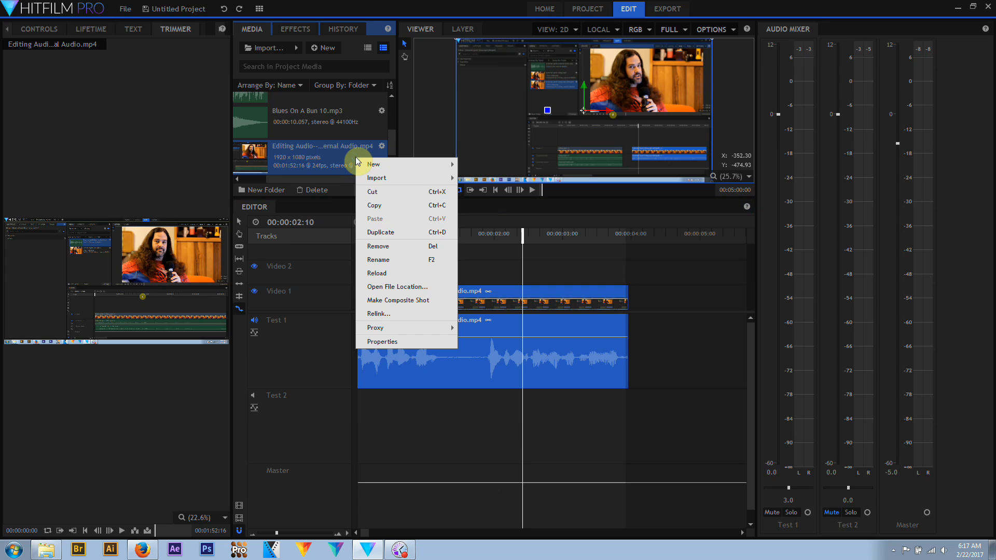
click(398, 340)
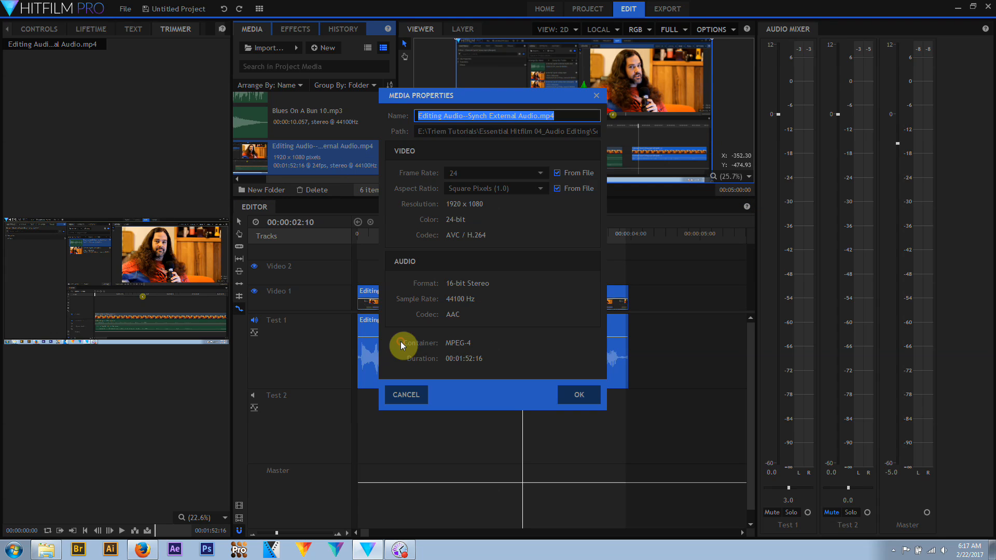
click(557, 172)
click(541, 173)
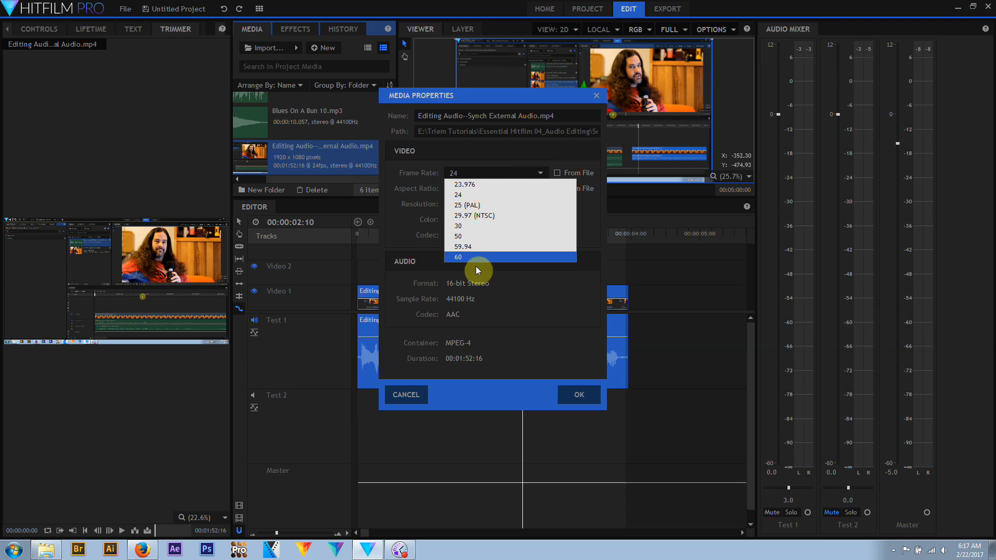
click(477, 256)
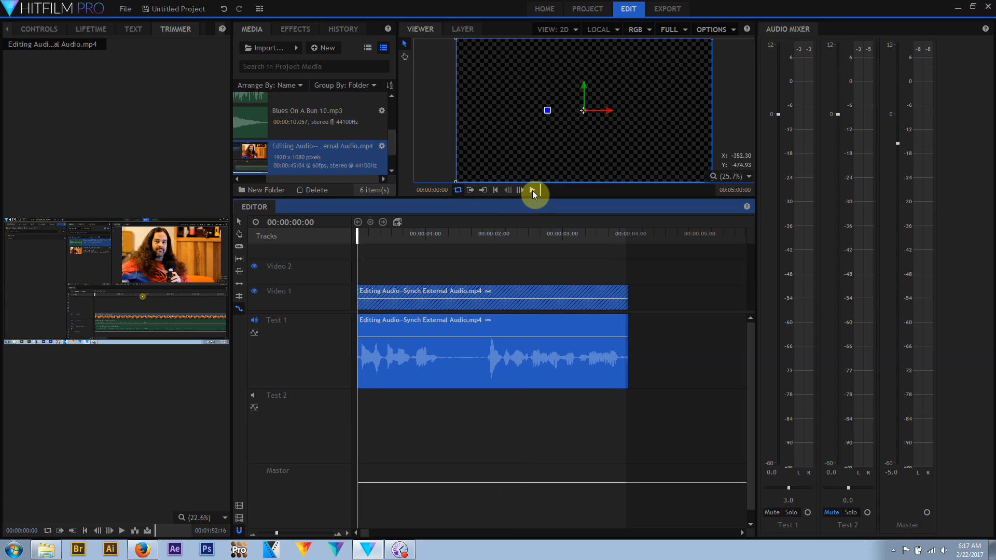
click(532, 191)
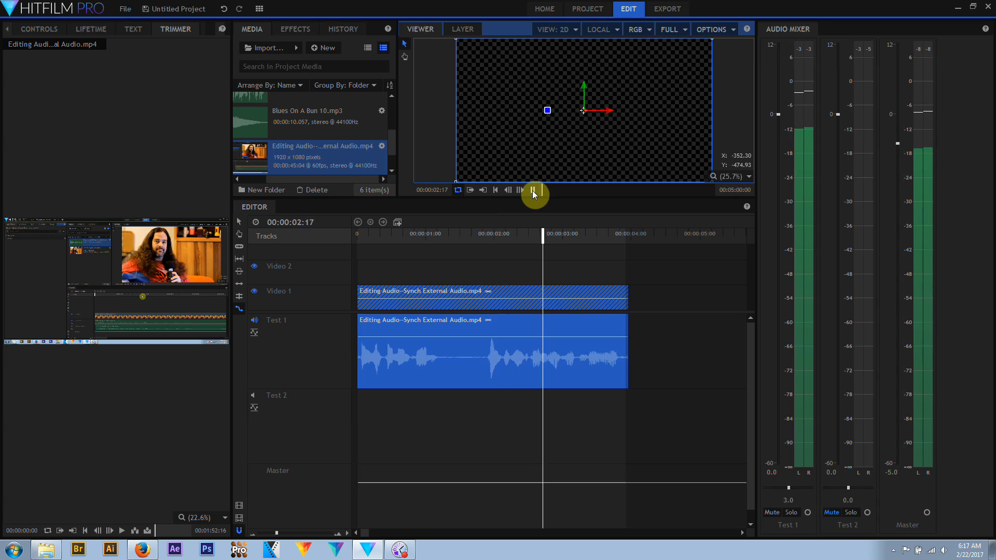
click(532, 191)
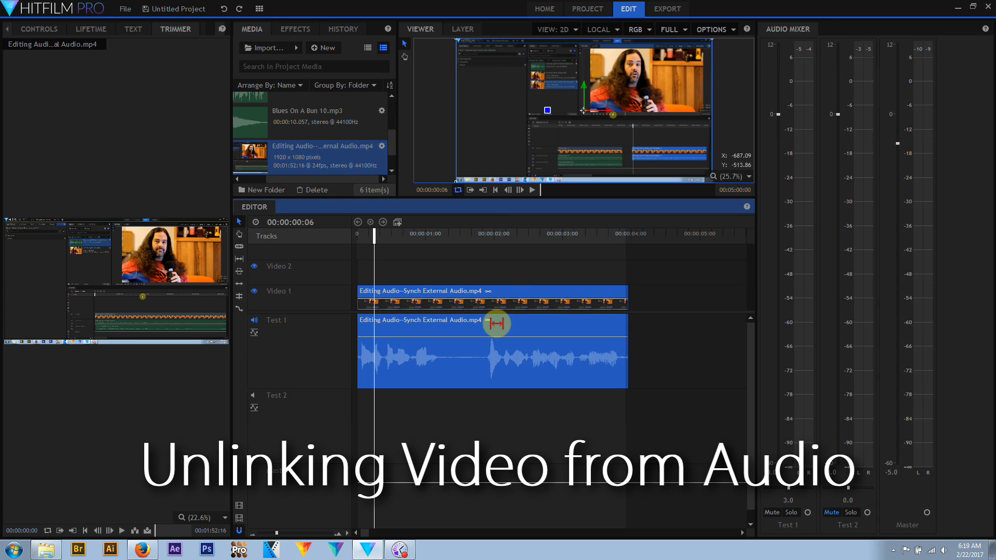
Unlink the Editing Audio--Synch External Audio.mp4 clip's video from its audio, and trim the end of the video part to about 2.2 seconds
right_click(507, 296)
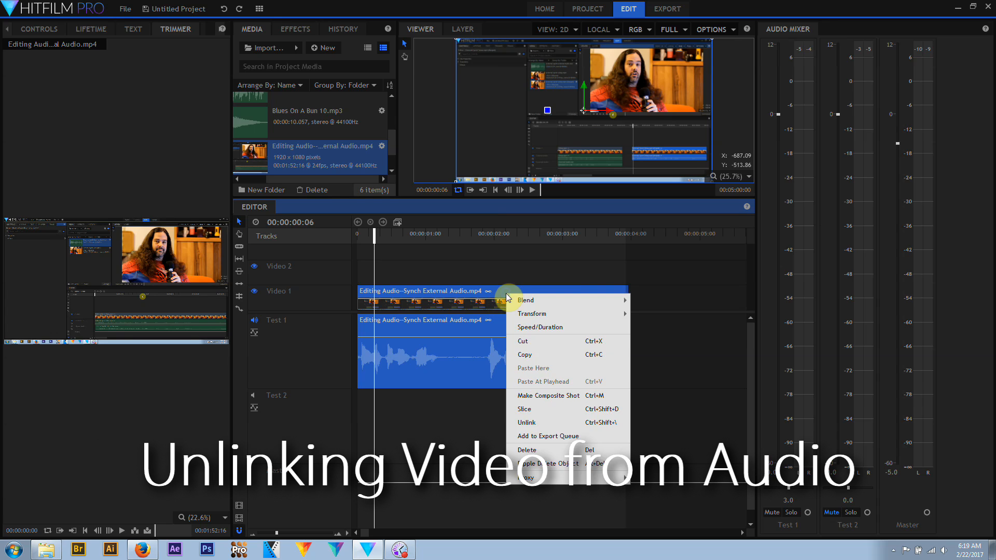
click(540, 422)
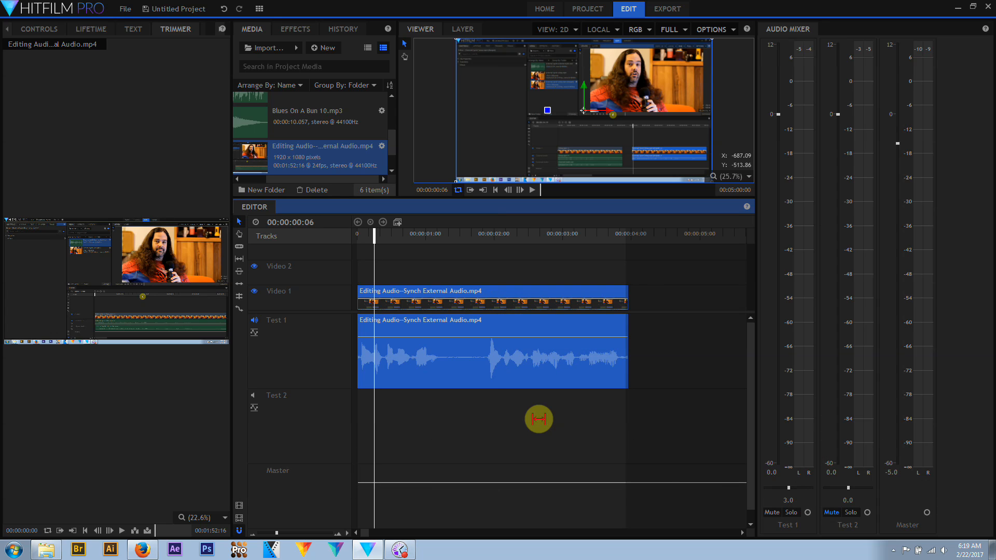
click(527, 300)
drag(627, 296, 509, 300)
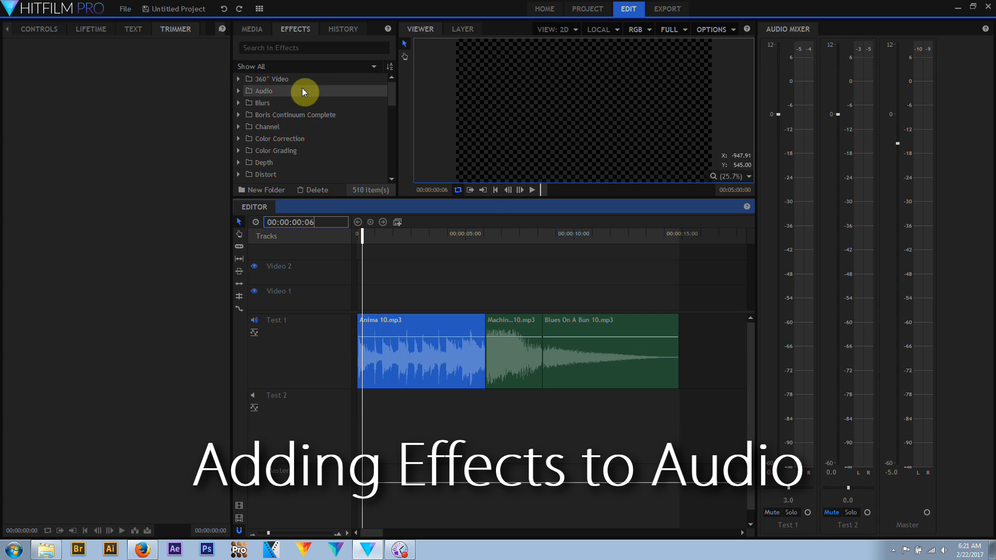
Apply the Audio Reverse effect to the Anima 10.mp3 clip on the Test 1 track and play the clip
click(238, 91)
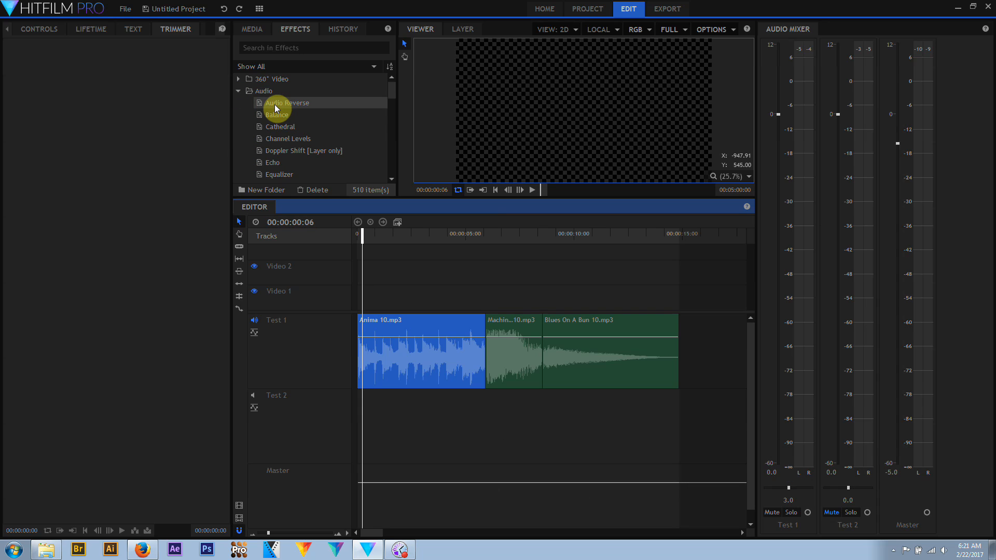
drag(275, 104, 428, 347)
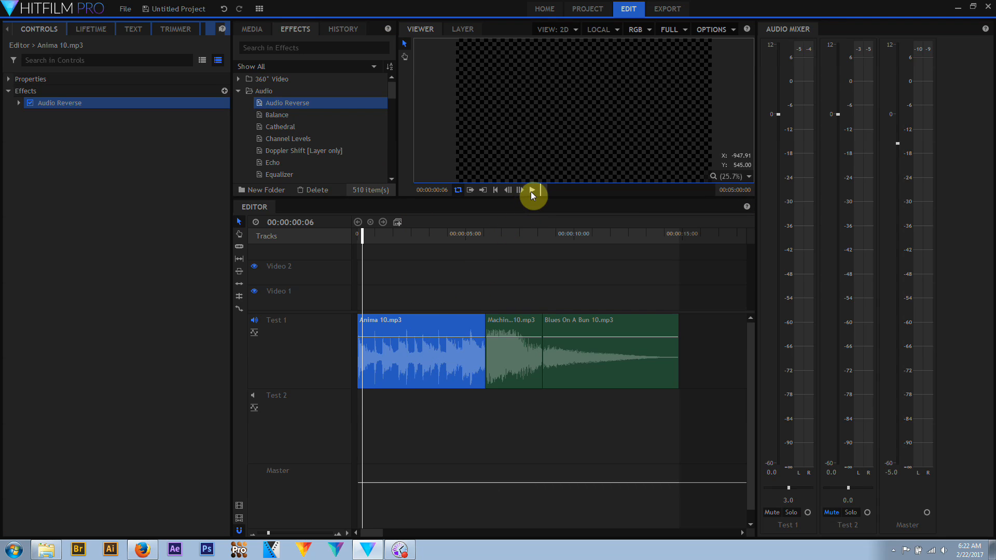
click(531, 190)
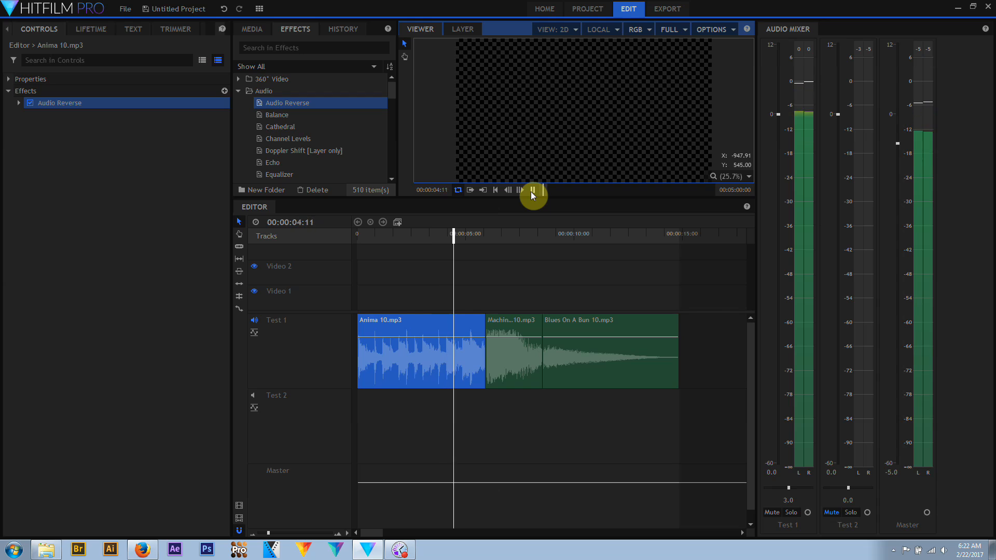
click(532, 189)
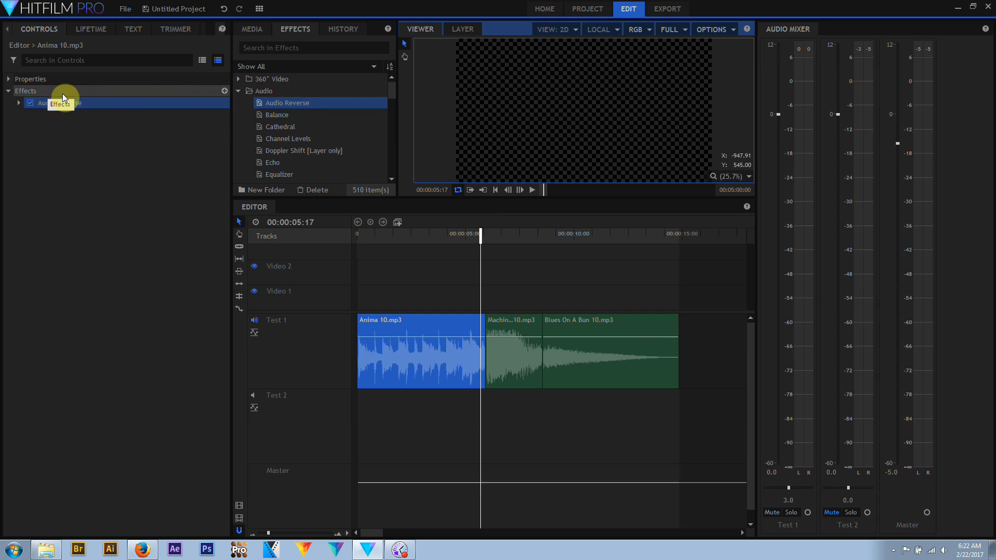
Add the Cathedral audio effect to the Anima 10.mp3 clip and expand its settings
click(224, 91)
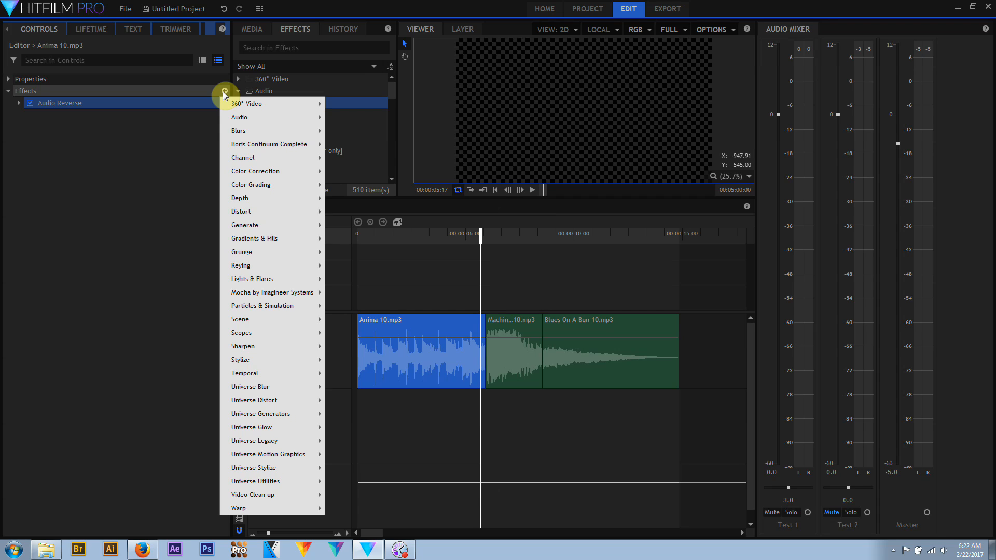
mouse_move(236, 119)
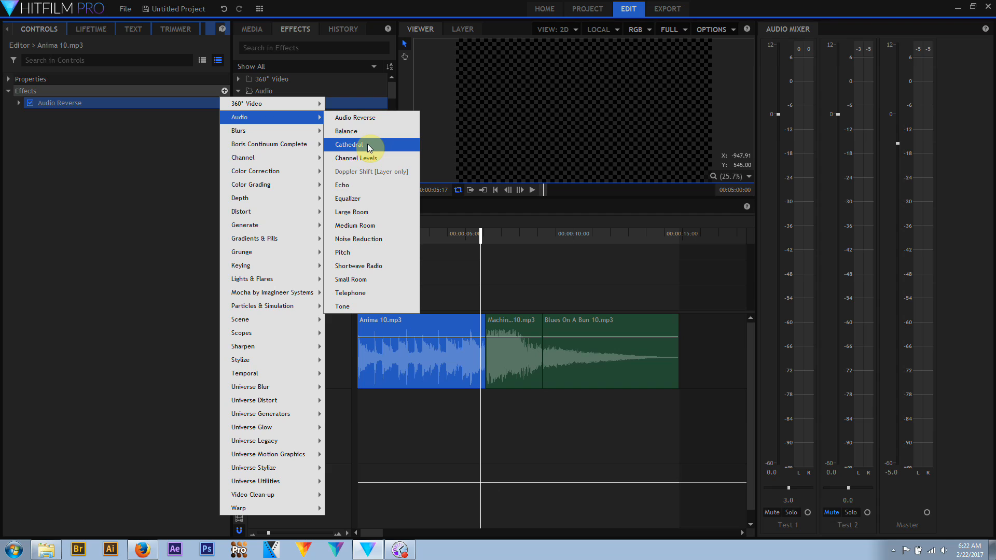
click(369, 147)
click(17, 116)
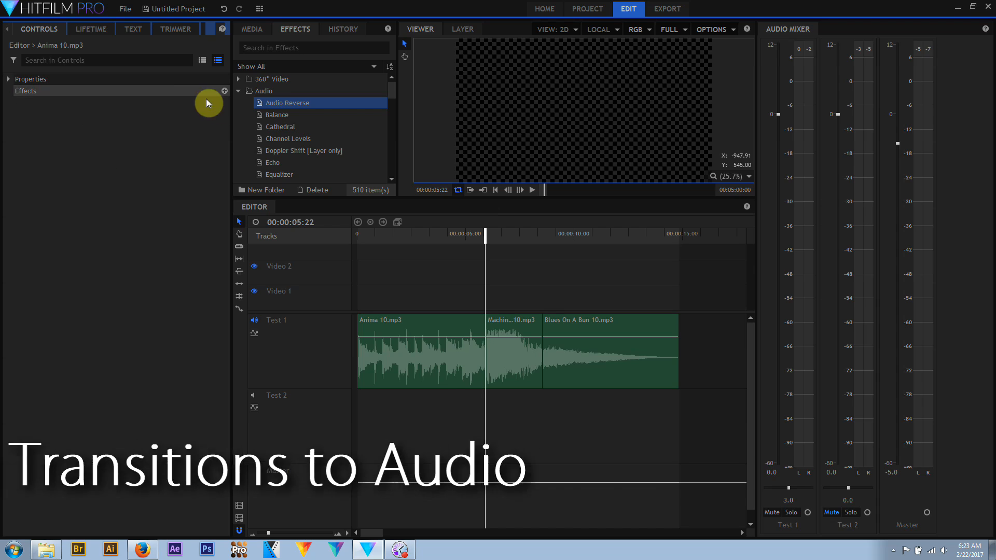
Apply the Fade audio transition to the start of the Anima 10.mp3 clip
click(238, 92)
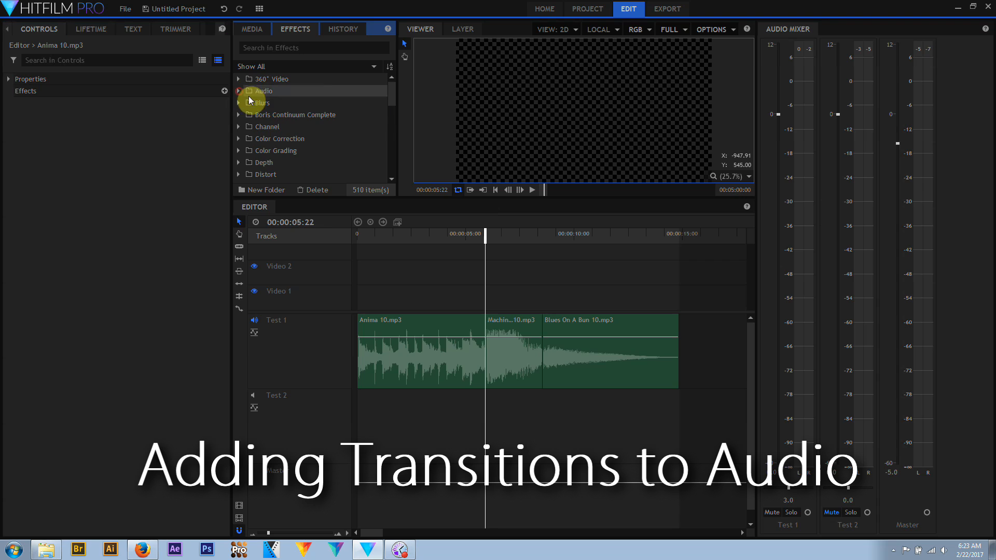
drag(390, 94, 395, 149)
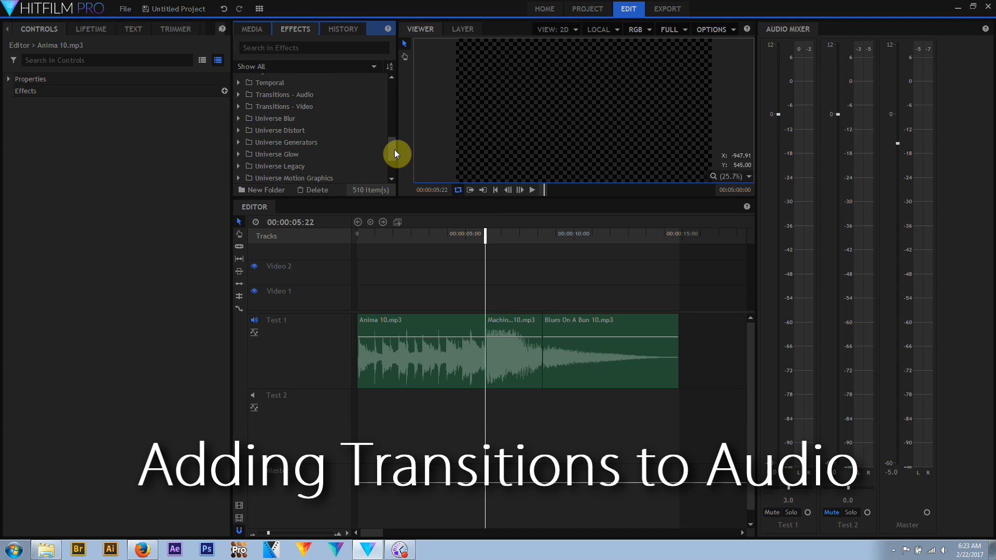
click(238, 95)
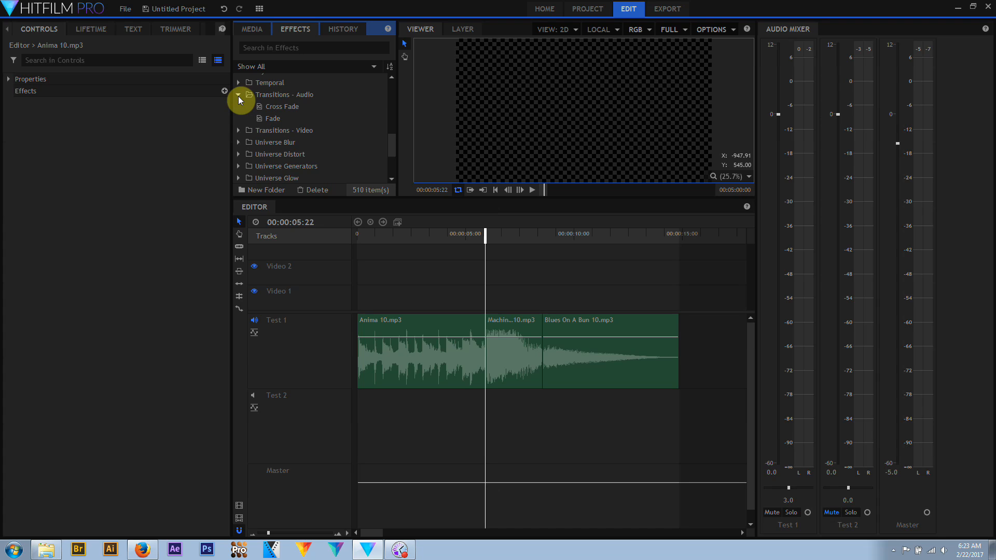
mouse_move(267, 119)
mouse_down()
mouse_move(367, 258)
mouse_move(355, 327)
mouse_up()
Add Cross Fade audio transitions at both cuts between the three Test 1 clips, and play across them
click(272, 107)
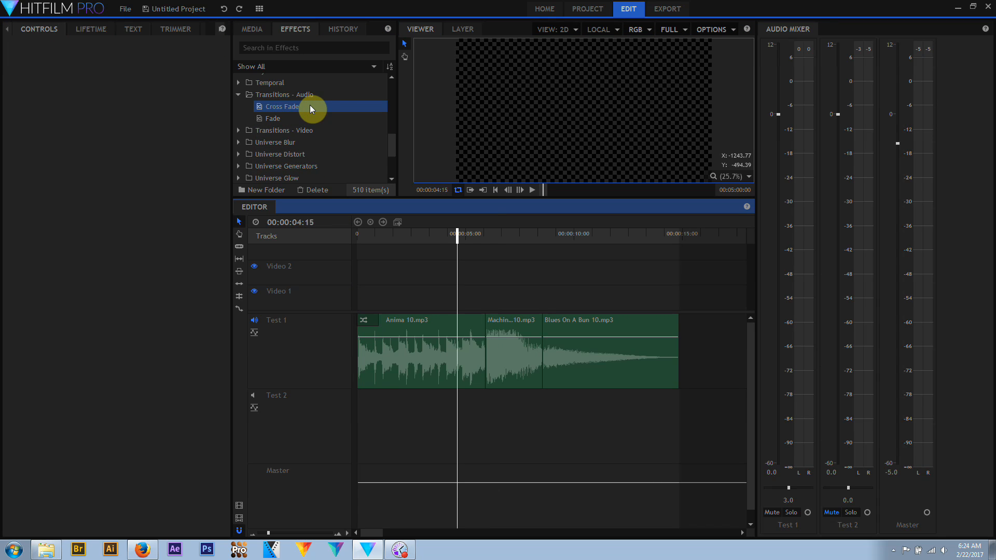
drag(310, 105, 482, 320)
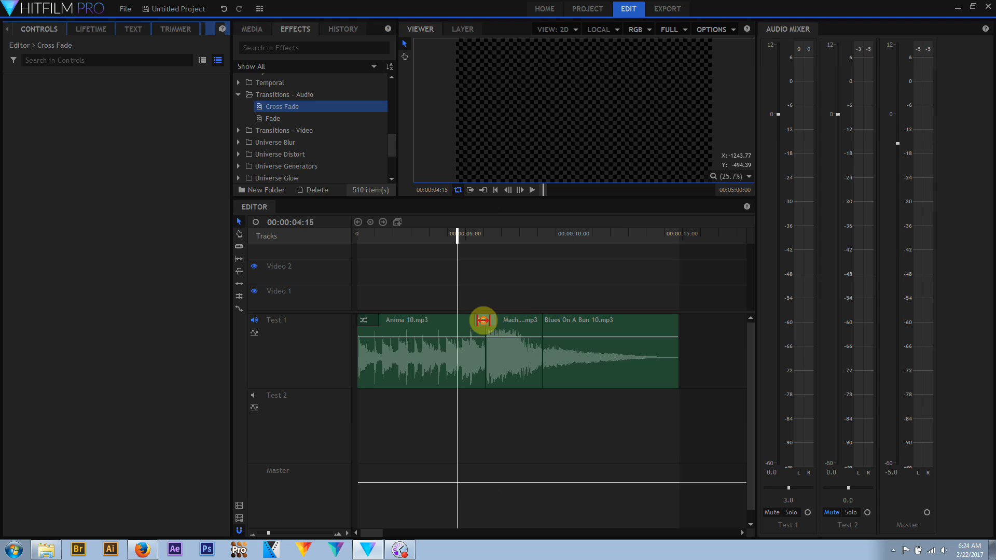
mouse_move(306, 107)
mouse_down()
mouse_move(525, 266)
mouse_move(546, 327)
mouse_move(541, 321)
mouse_up()
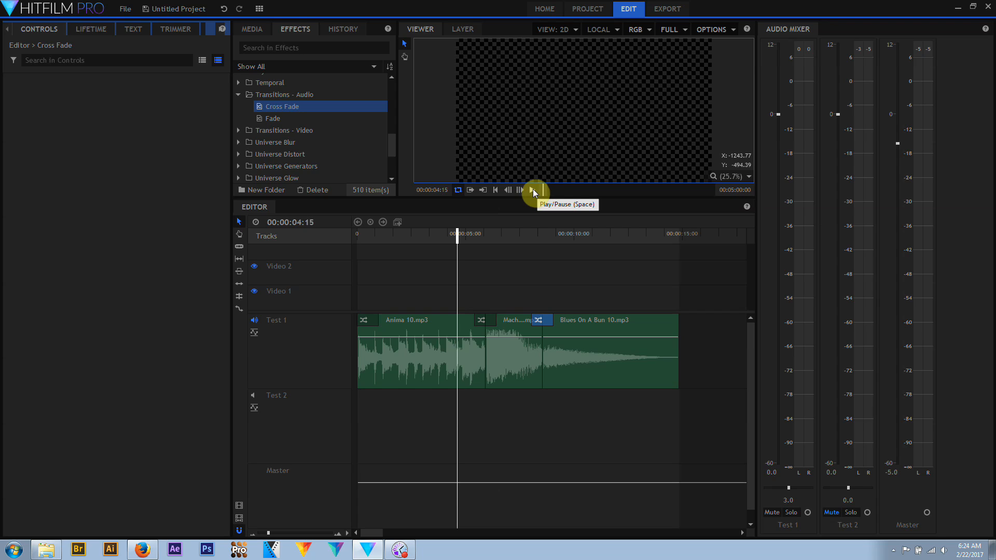
click(533, 189)
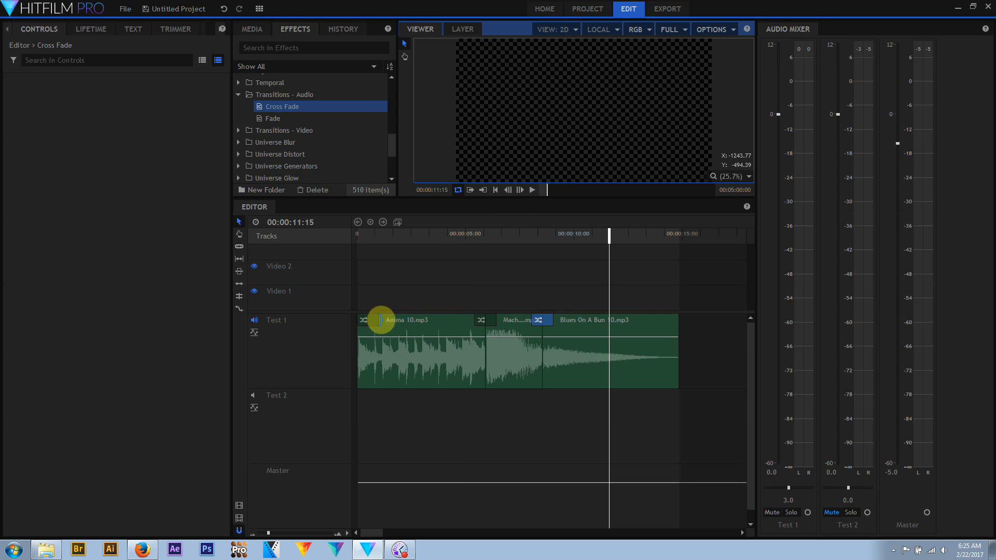
Lengthen the opening Fade and both Cross Fades to about 2.5 to 3 seconds each, and play the timeline from the start
drag(381, 320, 411, 318)
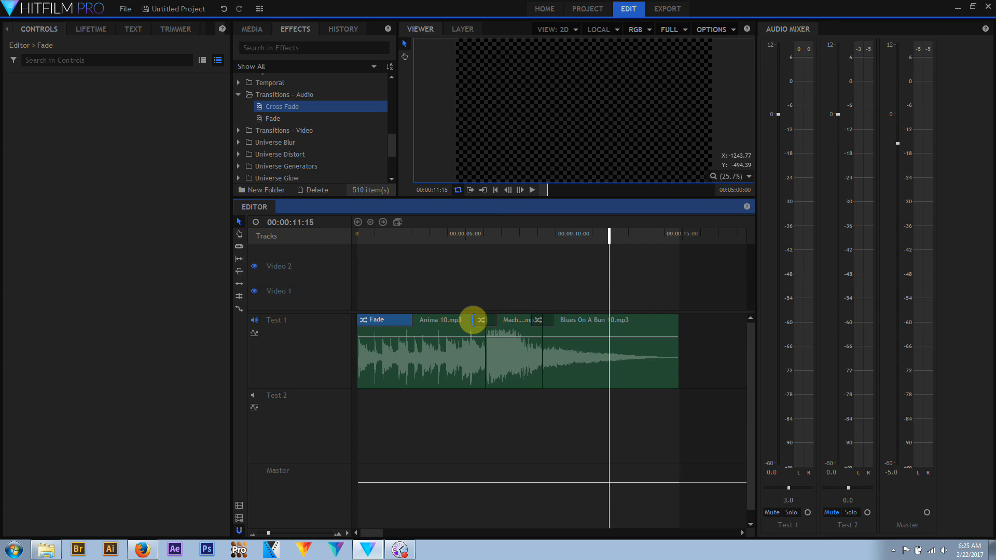
drag(473, 320, 516, 318)
drag(530, 318, 567, 320)
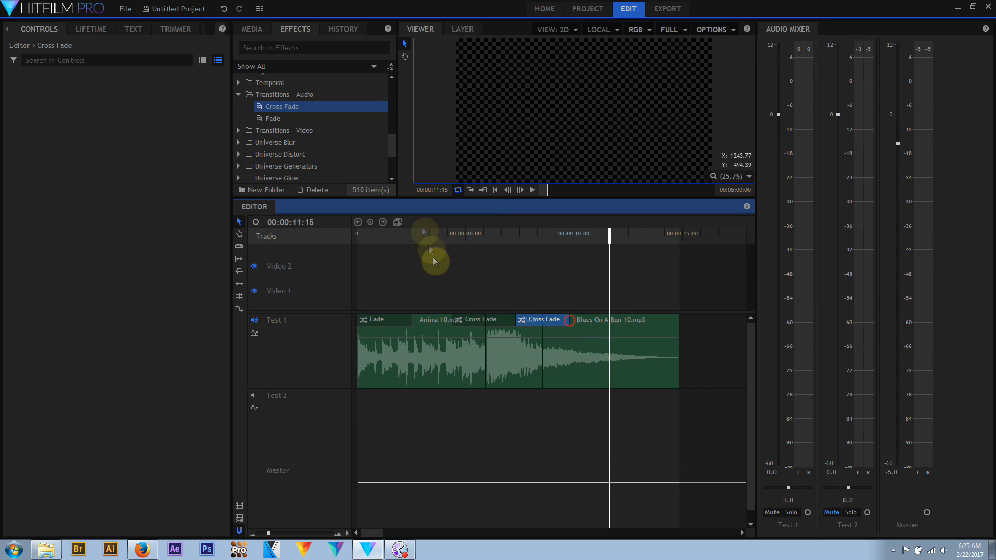
click(494, 190)
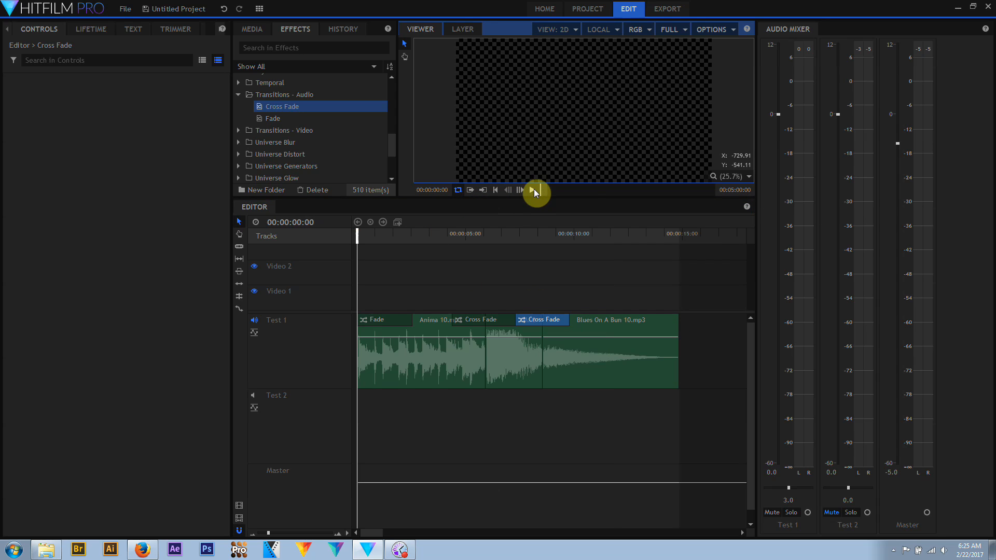
click(533, 190)
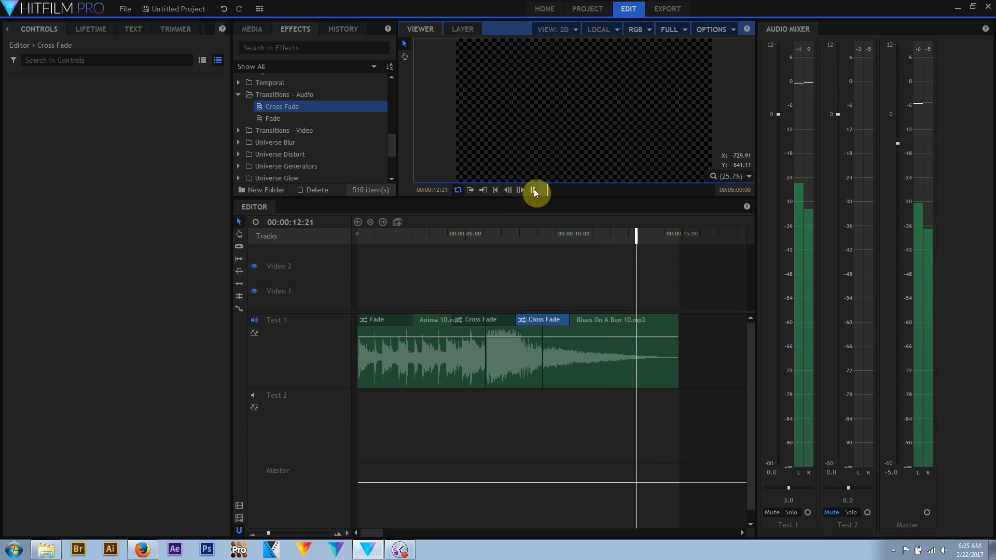
click(534, 190)
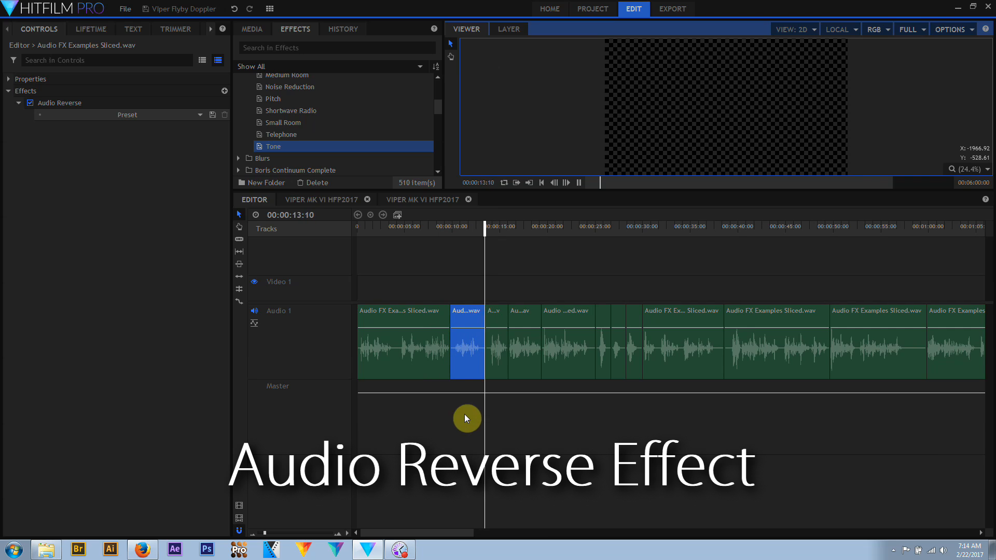
Capture a noise print for the Noise Reduction effect on the long Audio FX Examples Sliced.wav clip, and play it
click(525, 359)
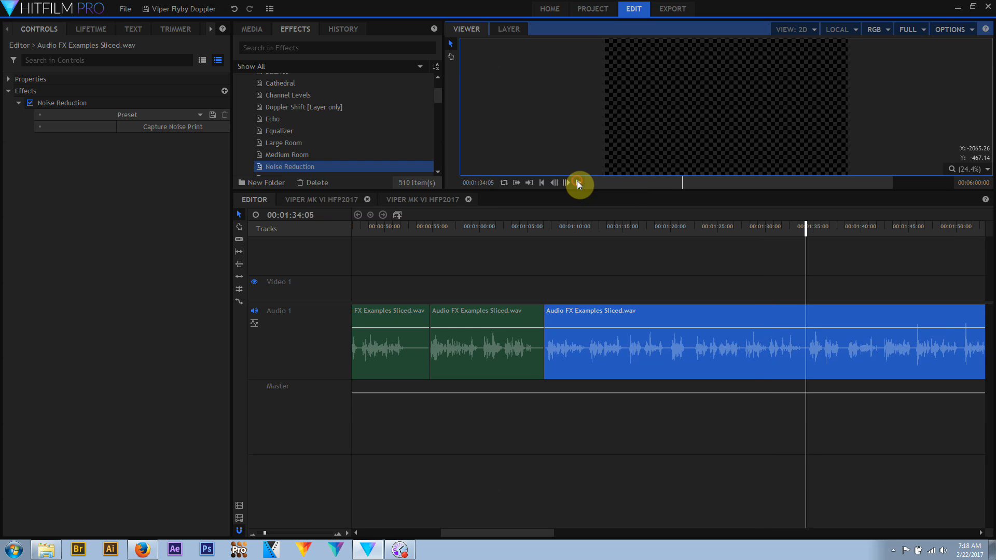
click(163, 127)
click(578, 182)
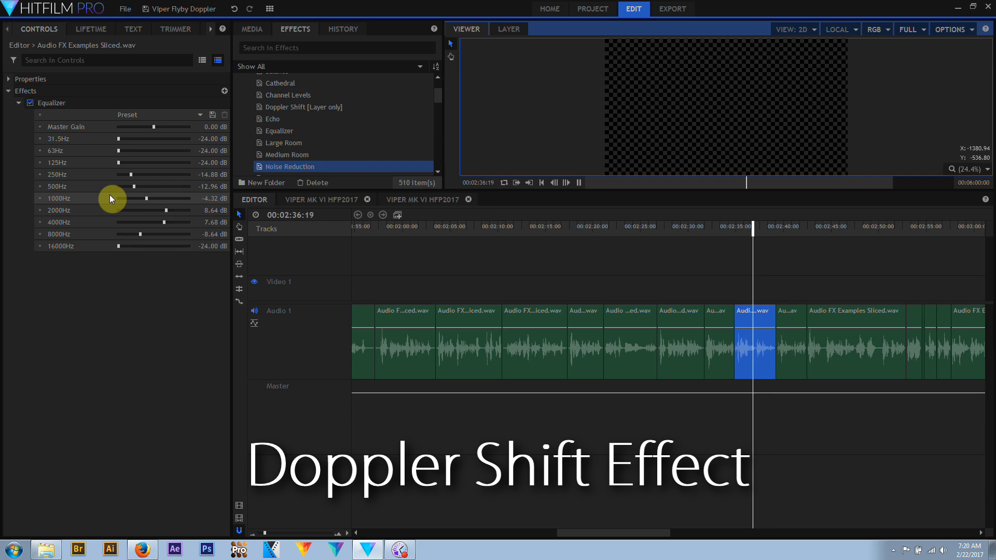
Play the remaining Audio FX Examples Sliced.wav clips toward the end of the timeline
click(579, 183)
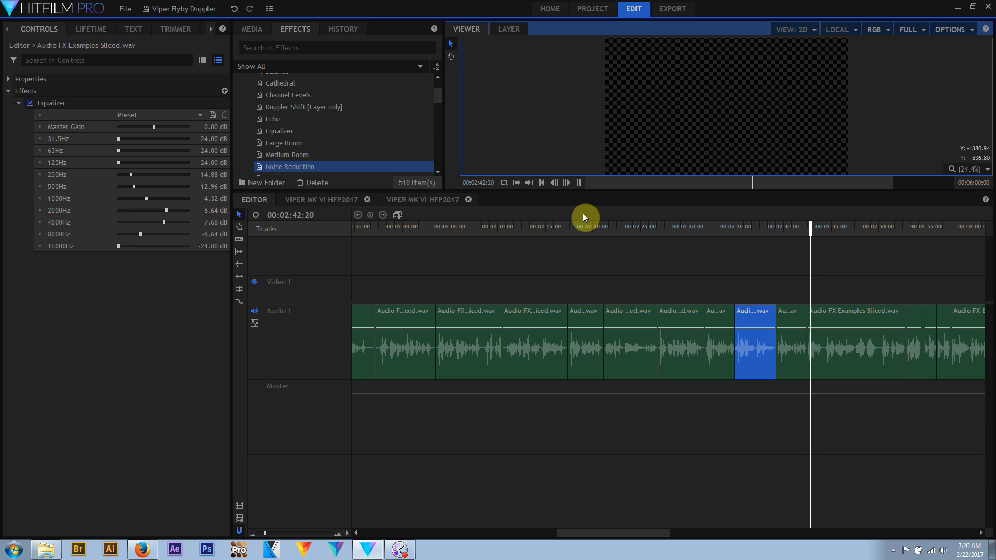
drag(633, 533, 679, 532)
click(578, 183)
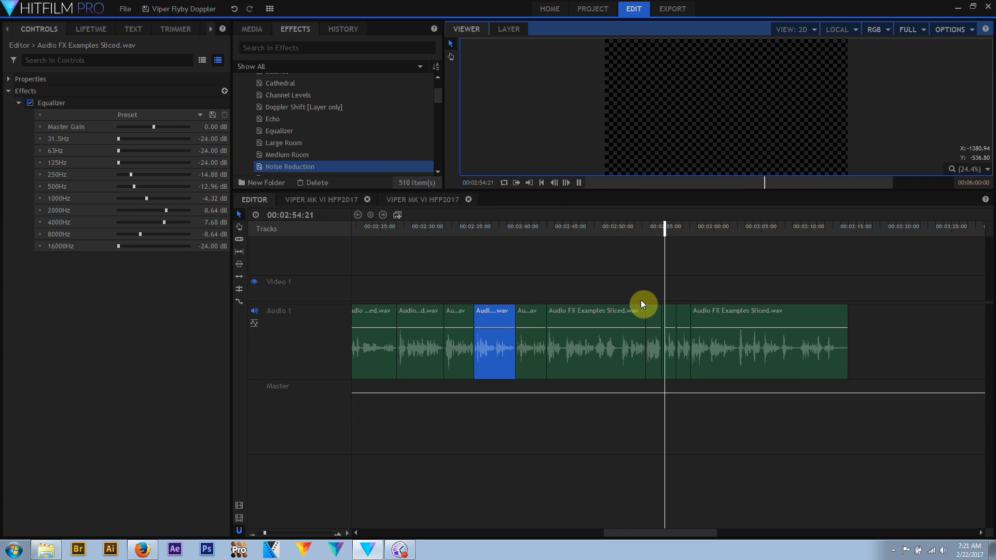
drag(631, 533, 676, 519)
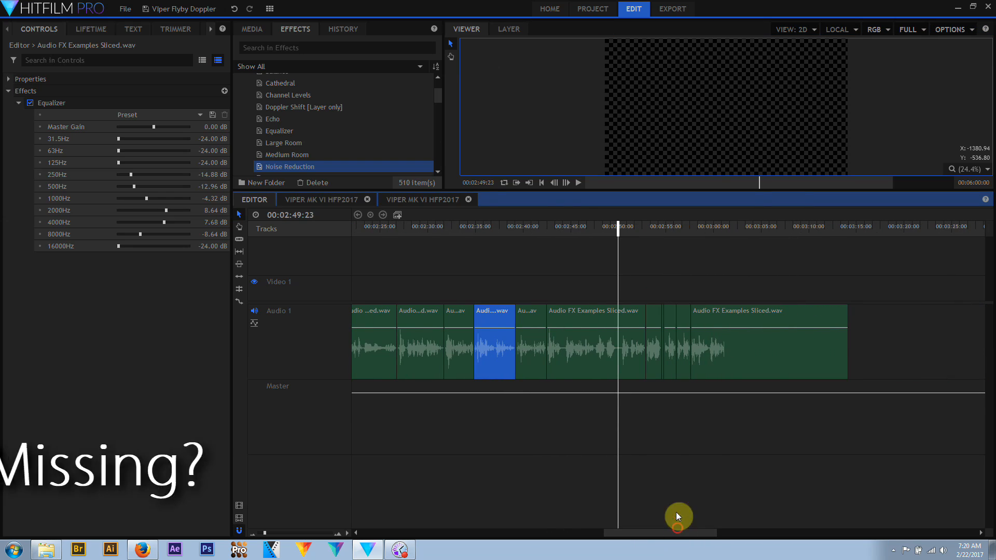
click(578, 184)
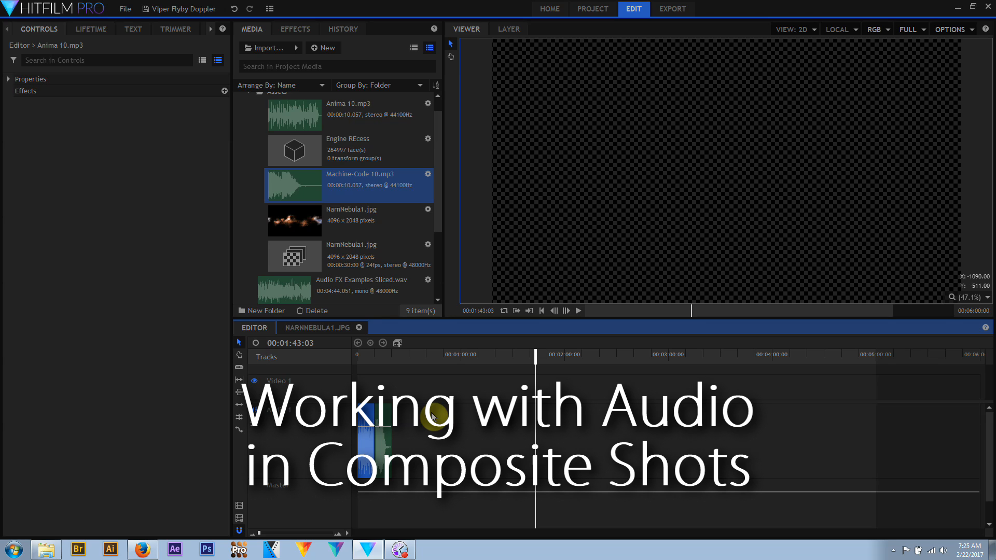
Make a composite shot from the Anima 10.mp3 clip, taking its properties from the selected clip and leaving effects in place
right_click(365, 444)
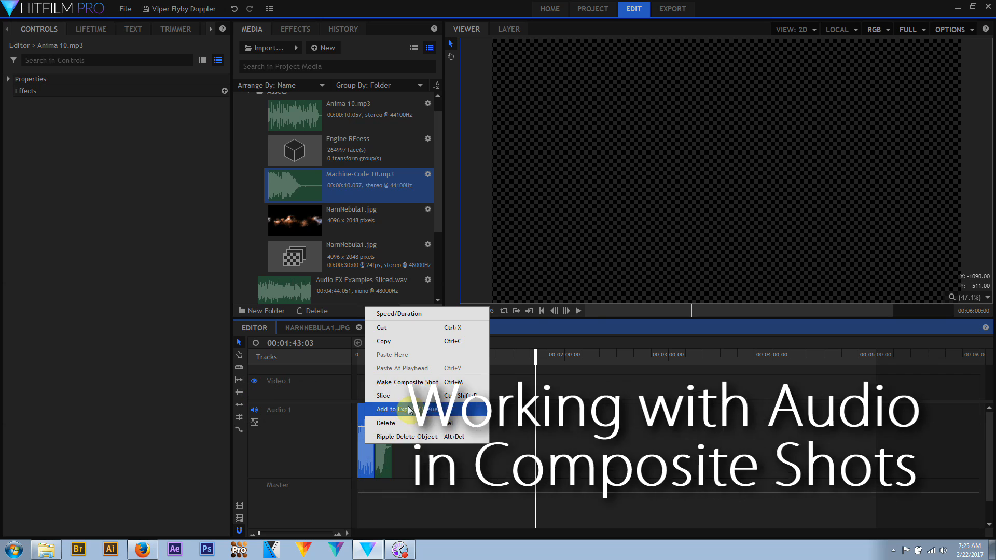
click(409, 383)
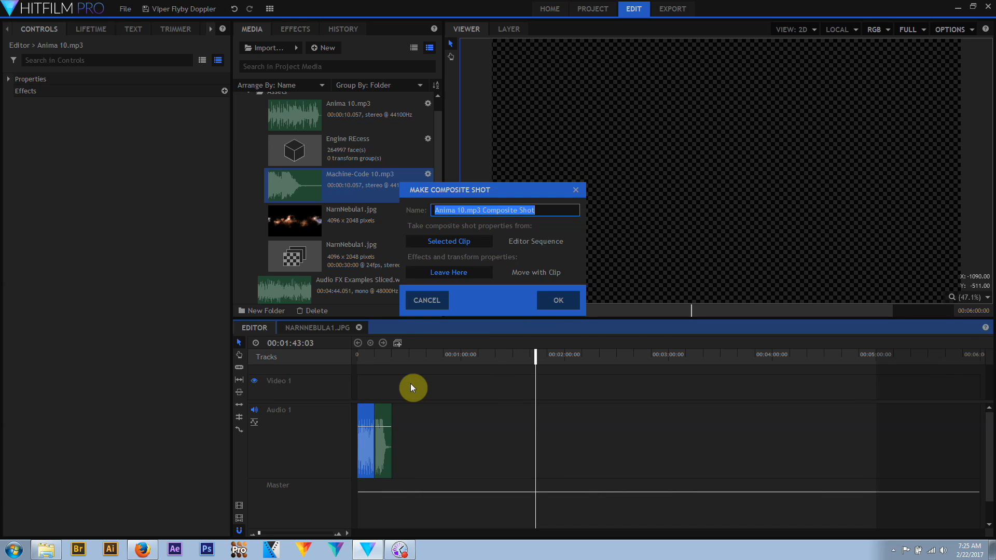
click(545, 304)
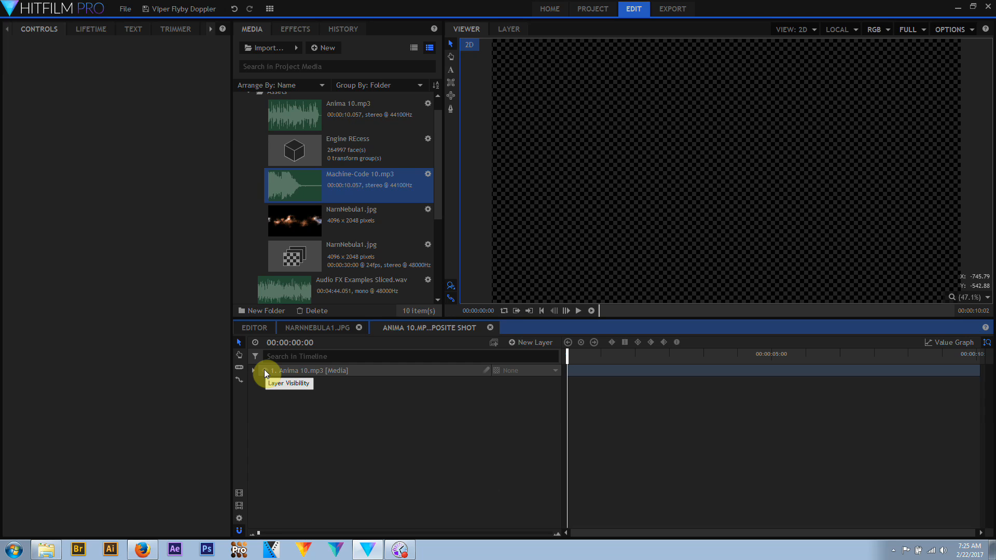
Switch to the workspace with the Audio Mixer, and move the Anima 10.mp3 composite shot's playhead to 00:00:03:07
click(269, 9)
click(275, 25)
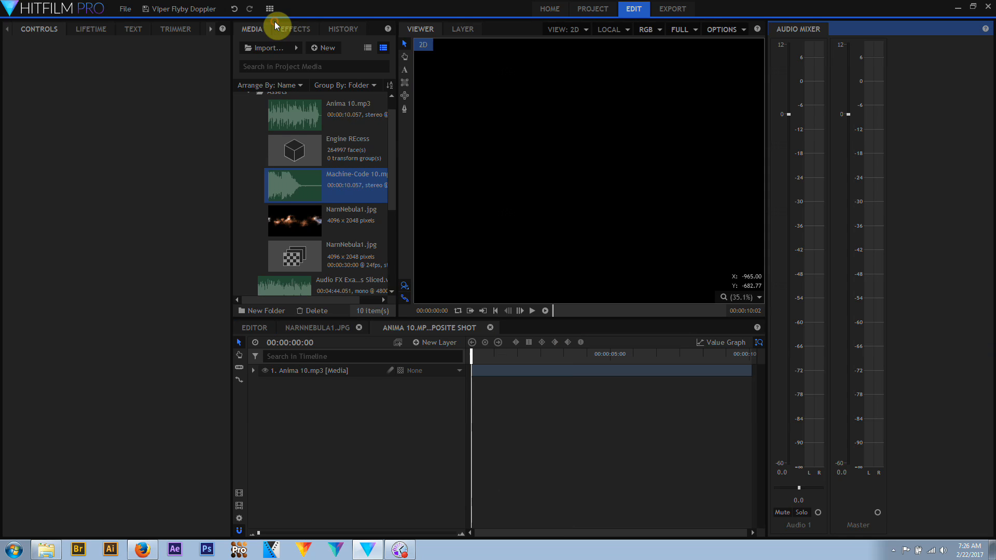
drag(470, 355, 562, 356)
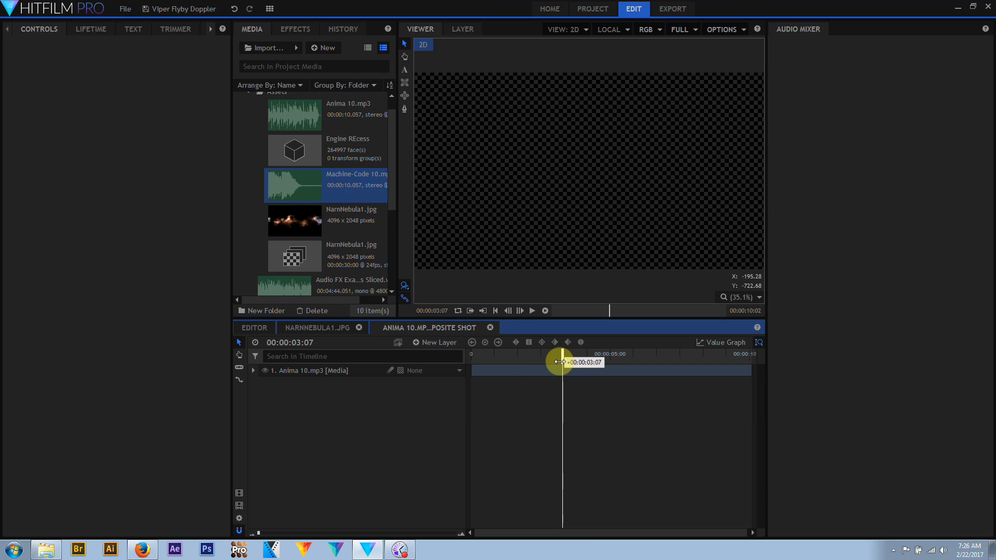
Check the editor timeline, and add Machine-Code 10.mp3 as a layer below the image in the NarnNebula1.jpg composite shot
click(257, 329)
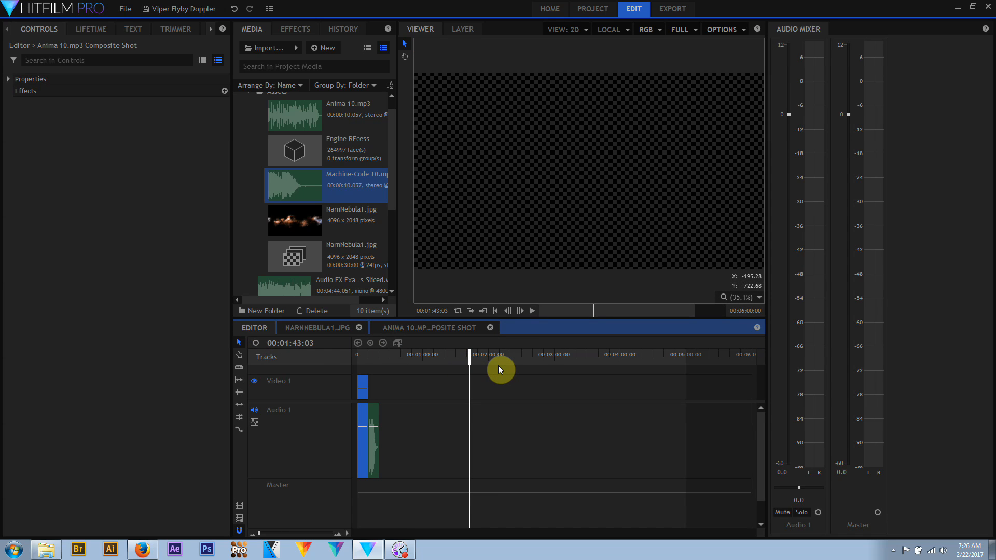
click(332, 329)
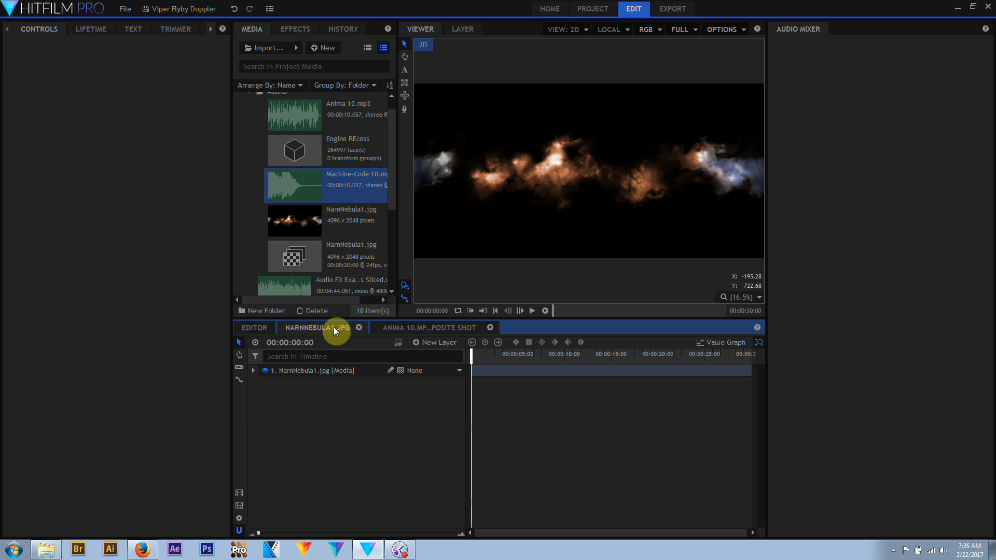
drag(333, 186, 470, 399)
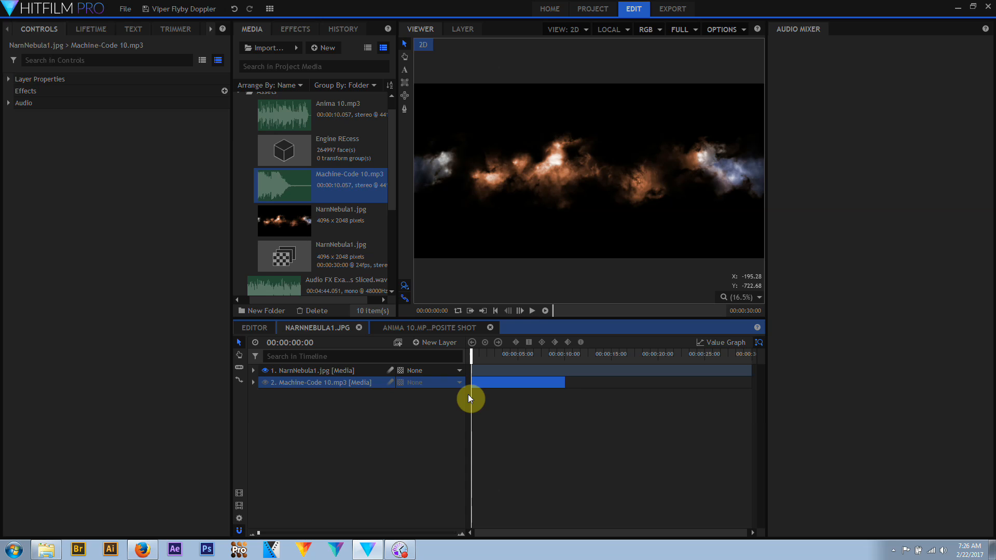
Search the effects library for "audio", and replace the search term with "atomic"
click(291, 30)
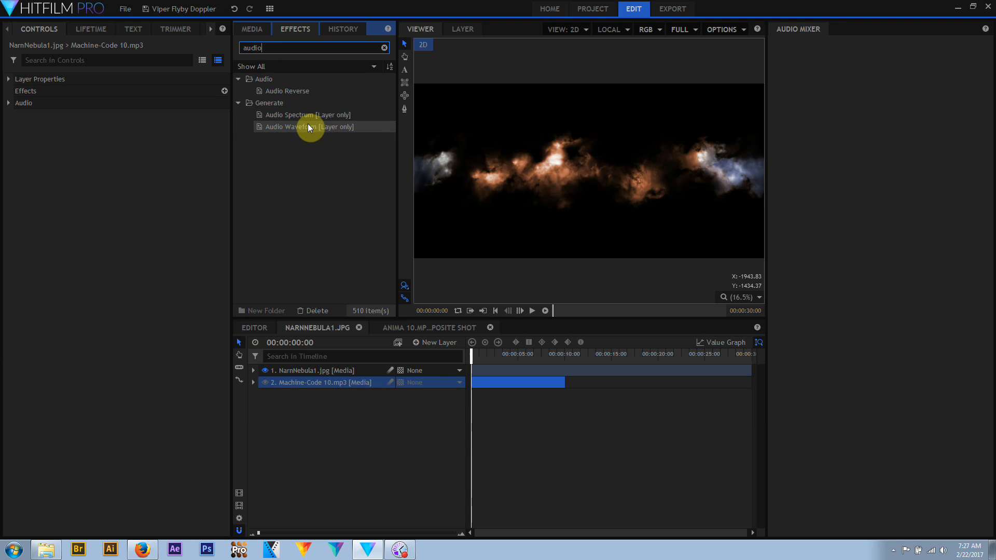
key(ctrl+a)
text(atomic)
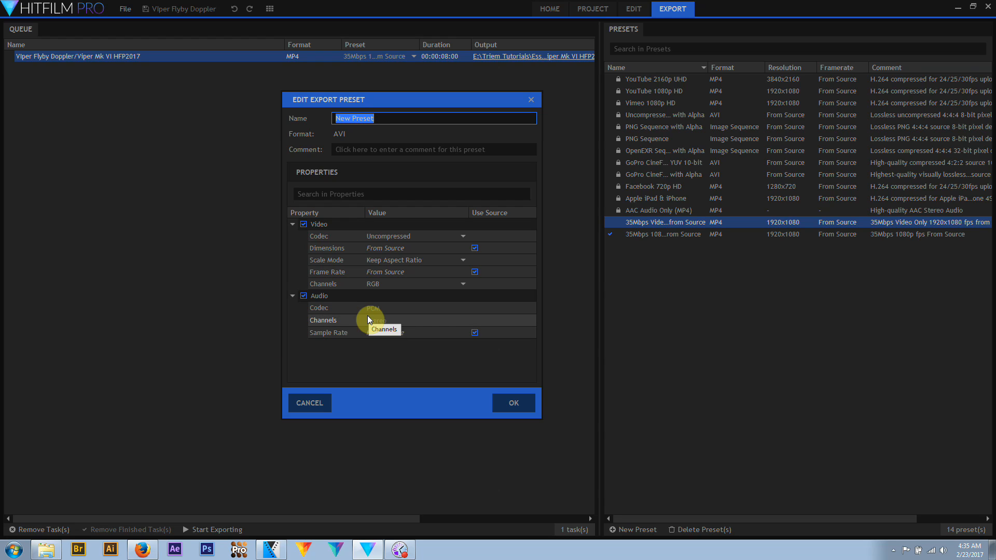
Exclude video from the new AVI export preset, and turn off Export Video for both AVI and MP4 in HitFilm 4 Express
click(303, 225)
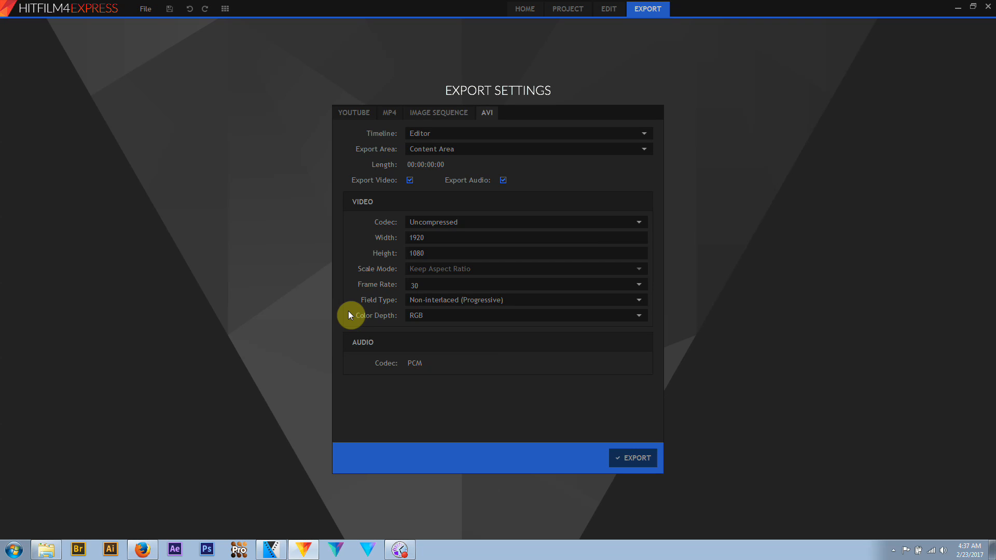
click(412, 182)
click(389, 112)
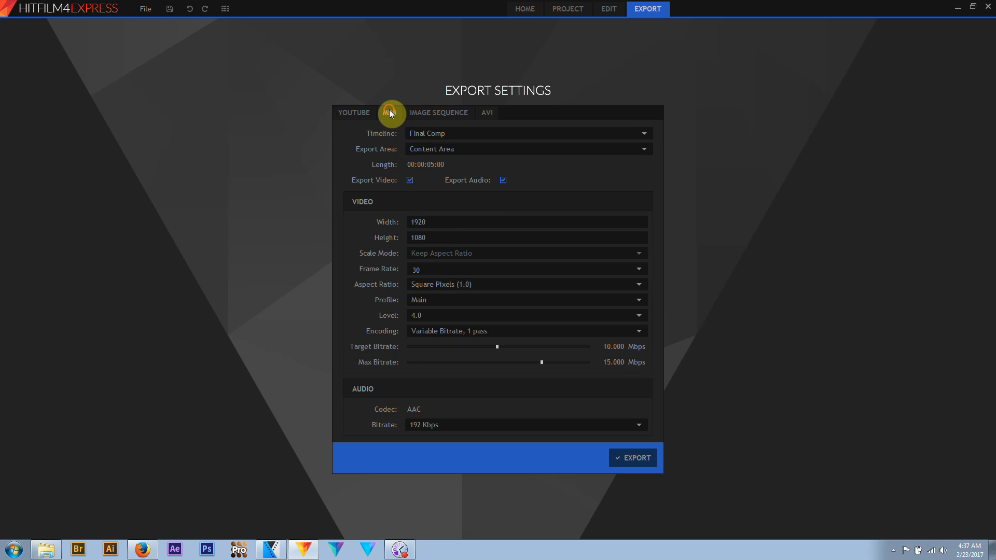
click(410, 180)
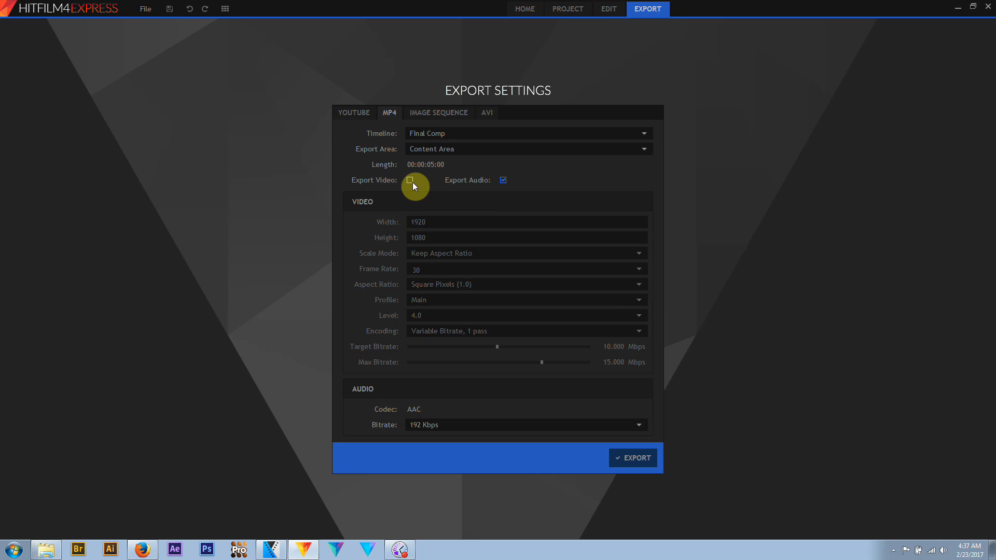